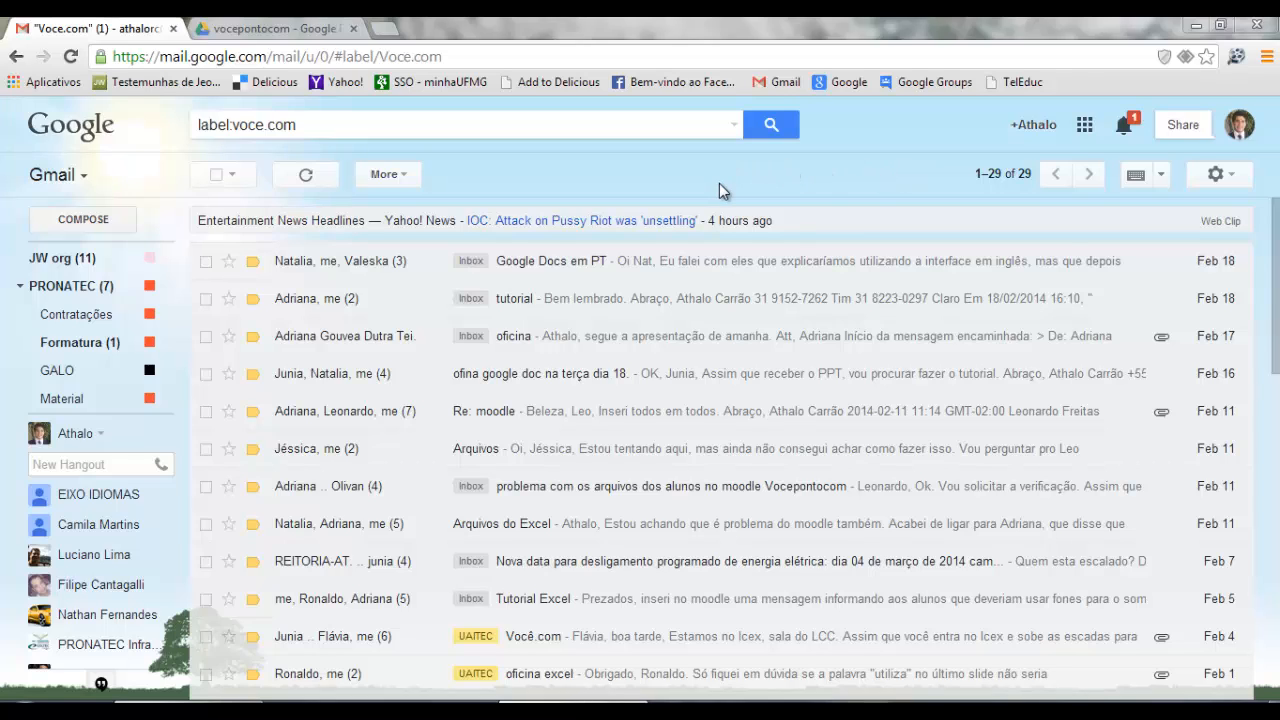
# Switch to Google Drive and create a new form in the vocepontocom folder
pyautogui.click(1079, 128)
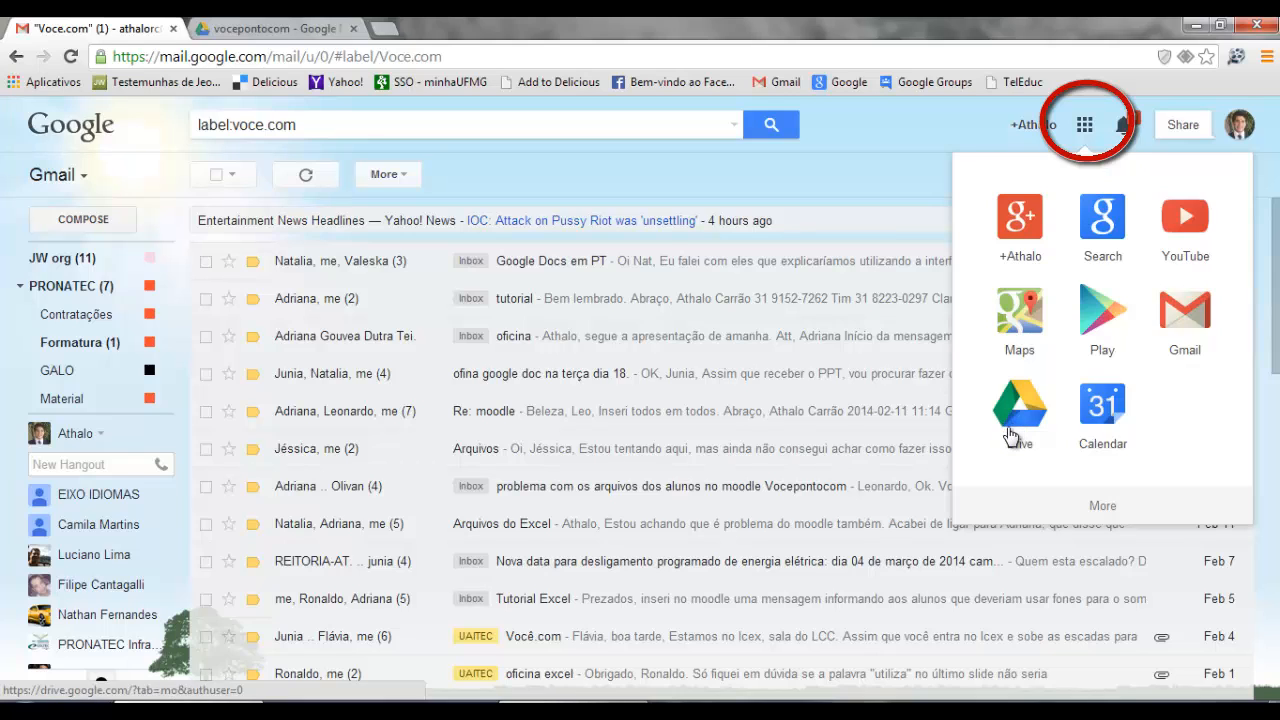
pyautogui.click(275, 22)
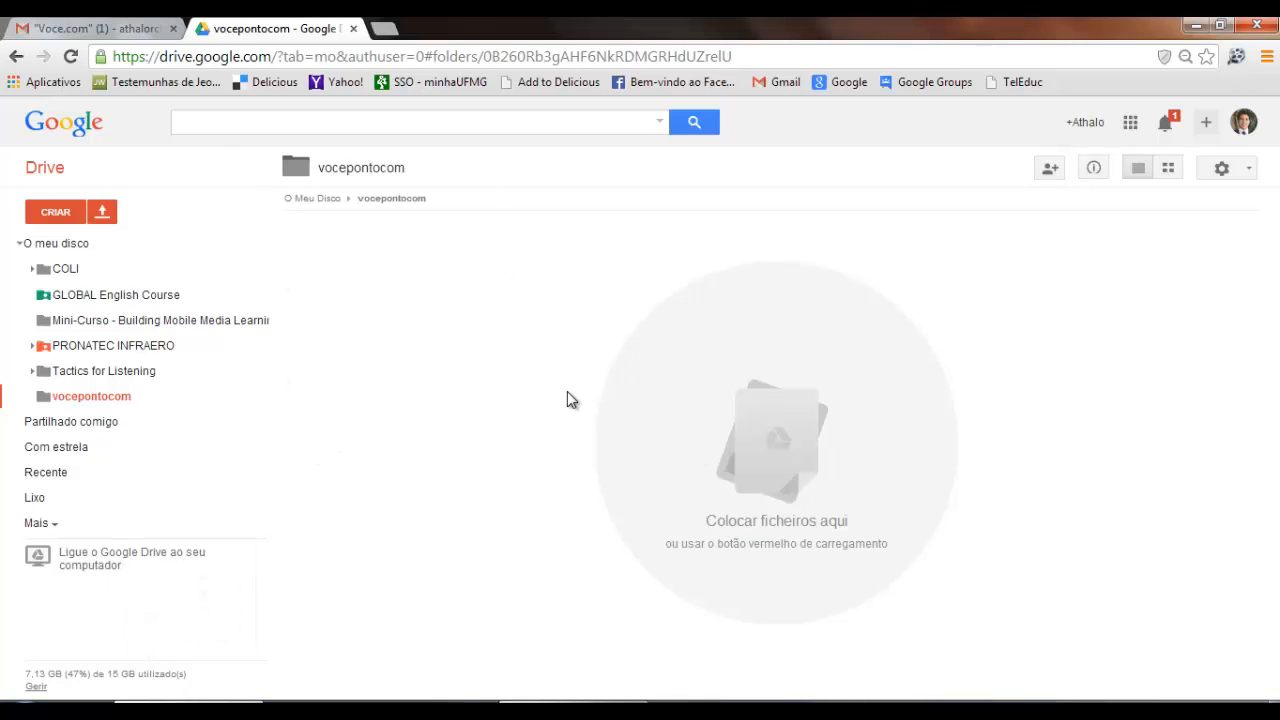
pyautogui.click(59, 217)
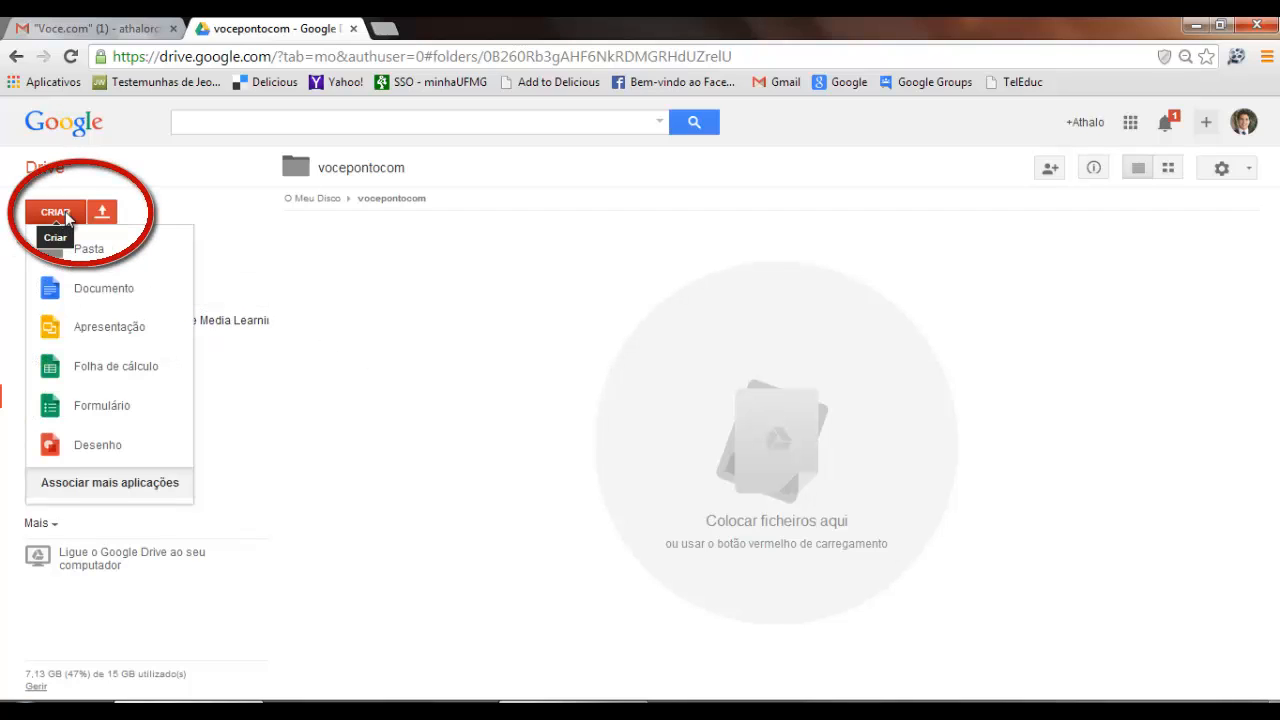
pyautogui.click(79, 402)
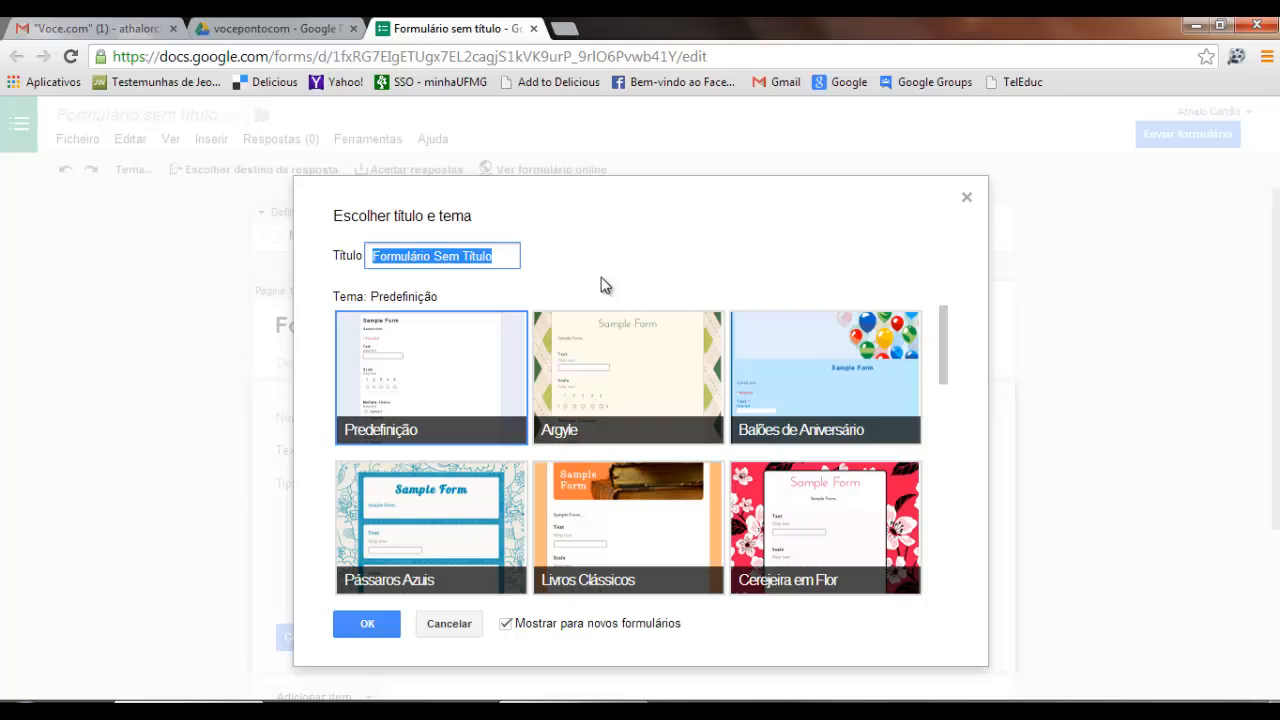
# Title the new form "Ficha Pessoal" and apply the Livros Clássicos theme
pyautogui.write('Ficha Pessoal')
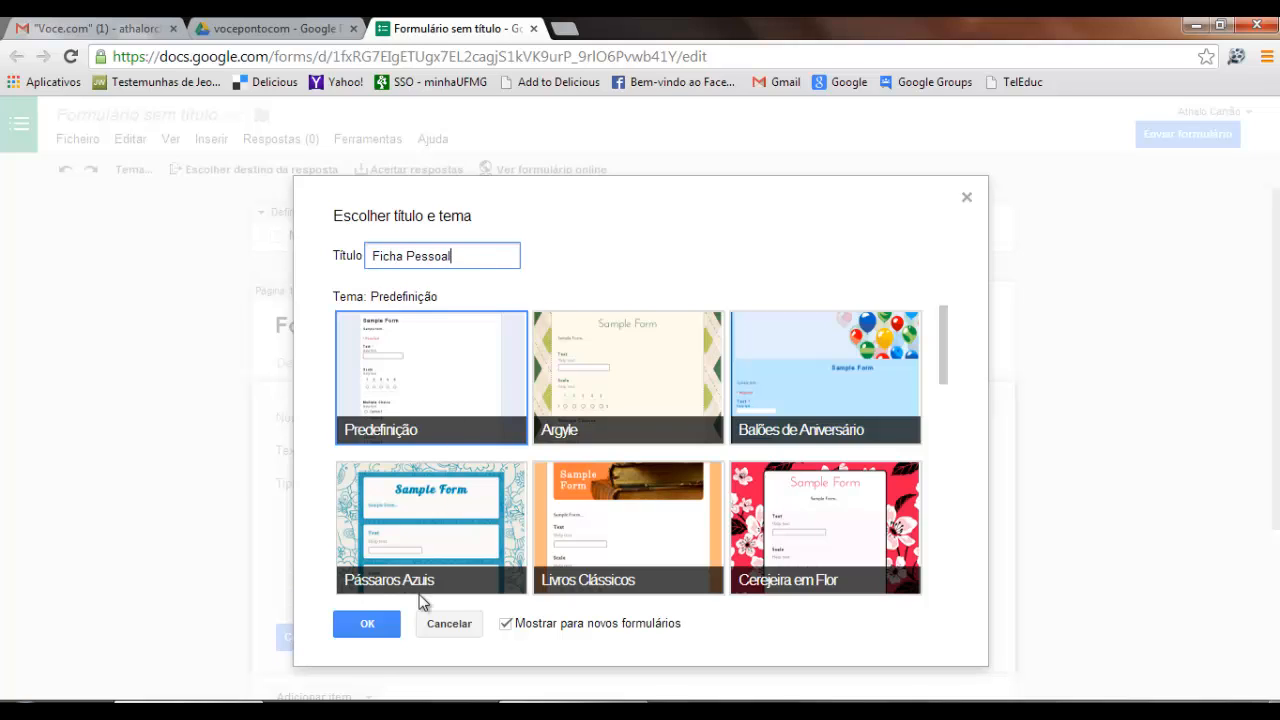
pyautogui.click(367, 622)
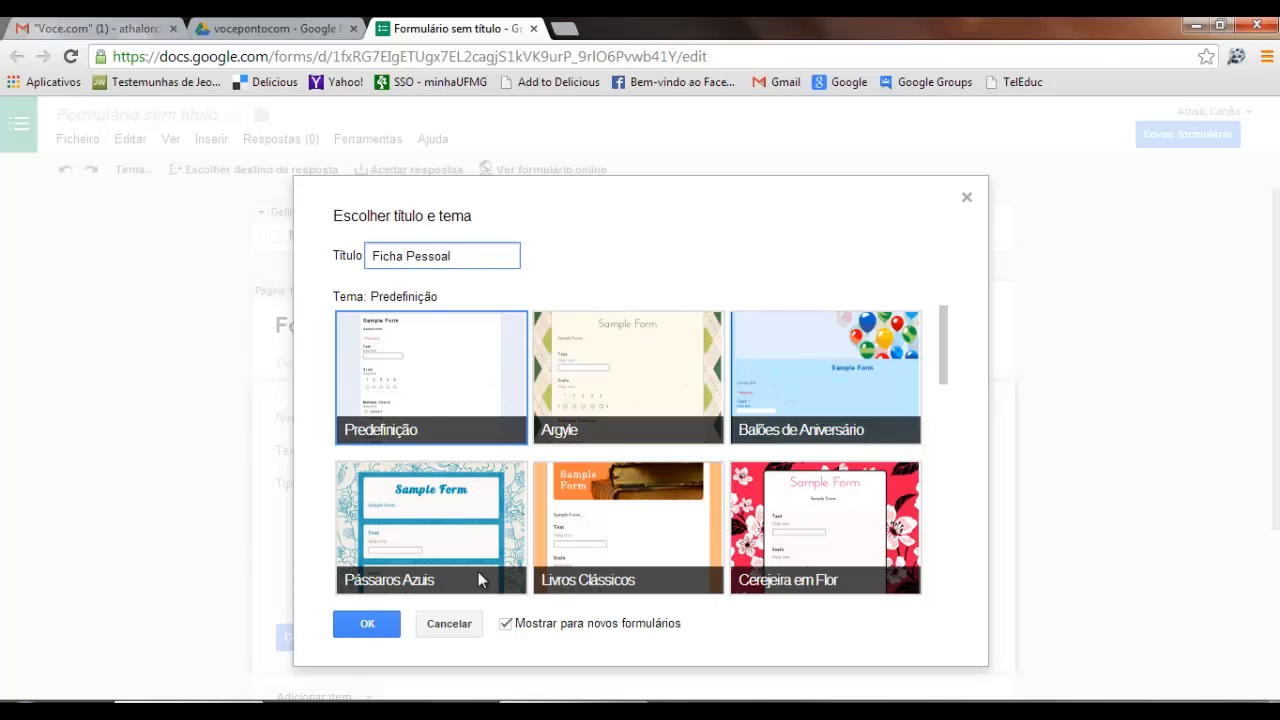
pyautogui.click(651, 374)
pyautogui.click(651, 381)
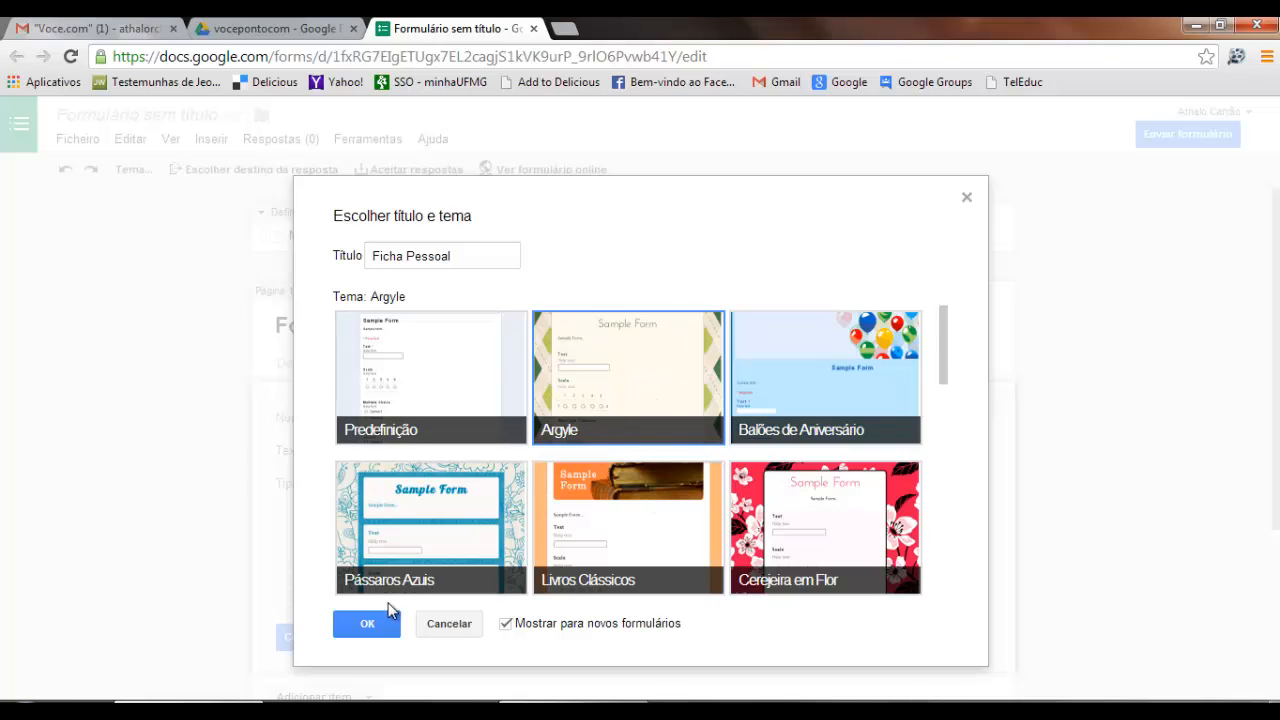
pyautogui.click(622, 525)
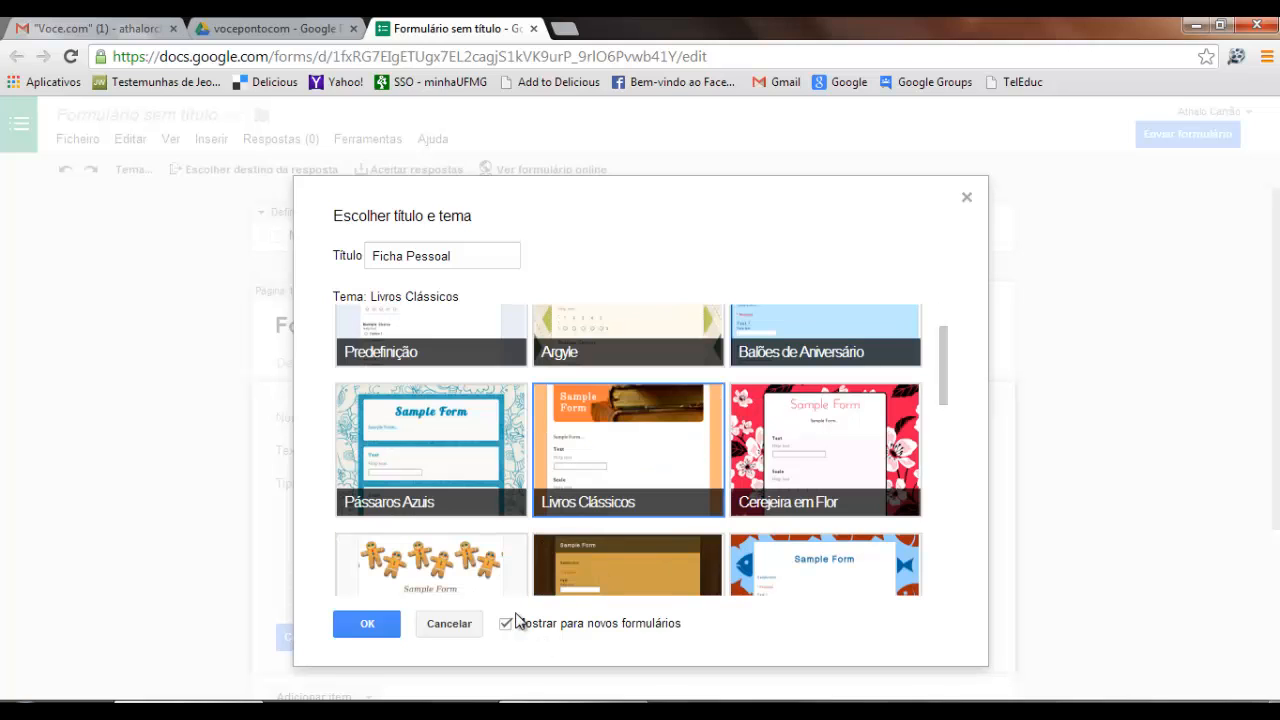
pyautogui.click(366, 630)
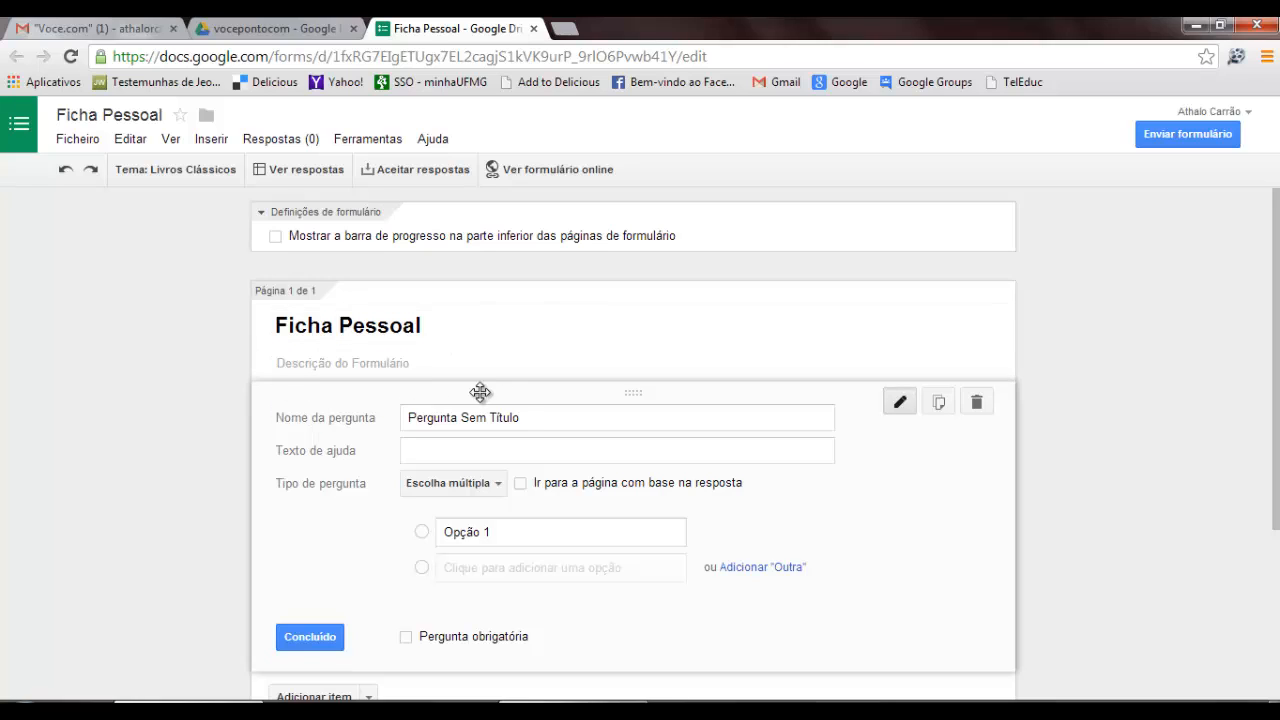
# Name the first question "Nome Completo" and set its question type to Texto
pyautogui.click(524, 418)
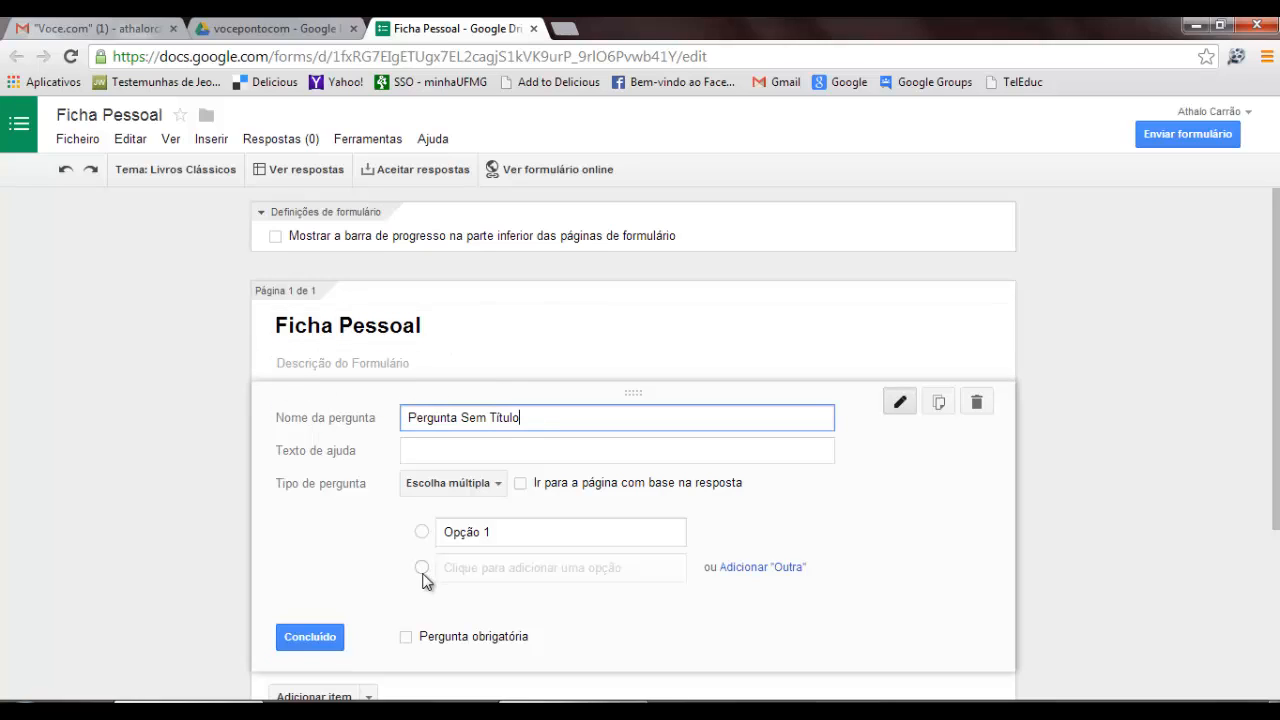
pyautogui.hotkey('ctrl', 'a')
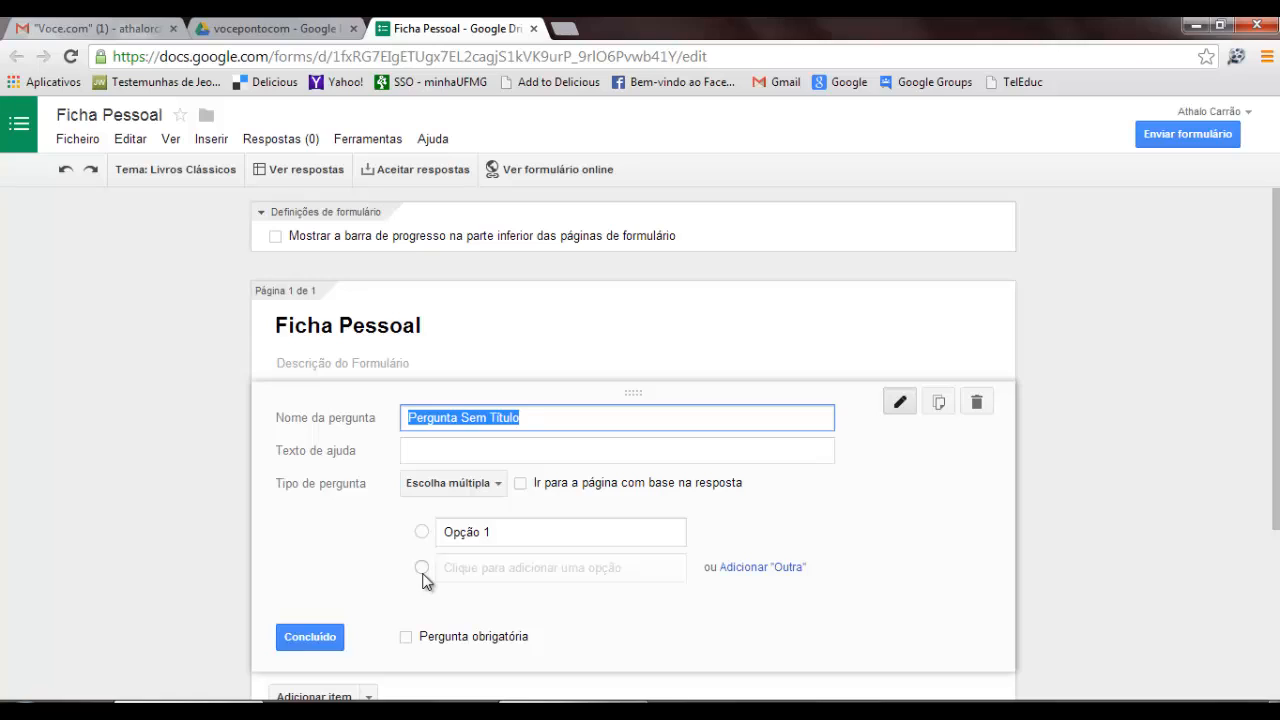
pyautogui.write('Nome')
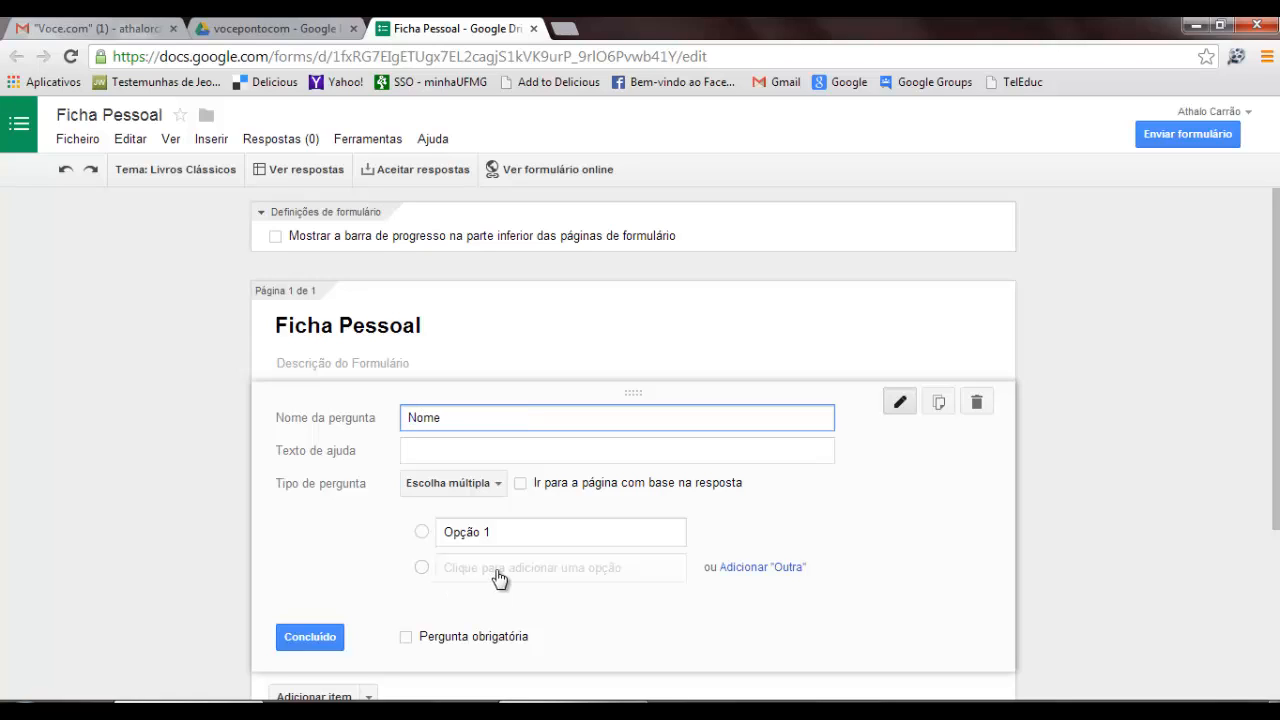
pyautogui.write(' COmple')
pyautogui.press('BackSpace')
pyautogui.press('BackSpace')
pyautogui.press('BackSpace')
pyautogui.write('om')
pyautogui.click(466, 484)
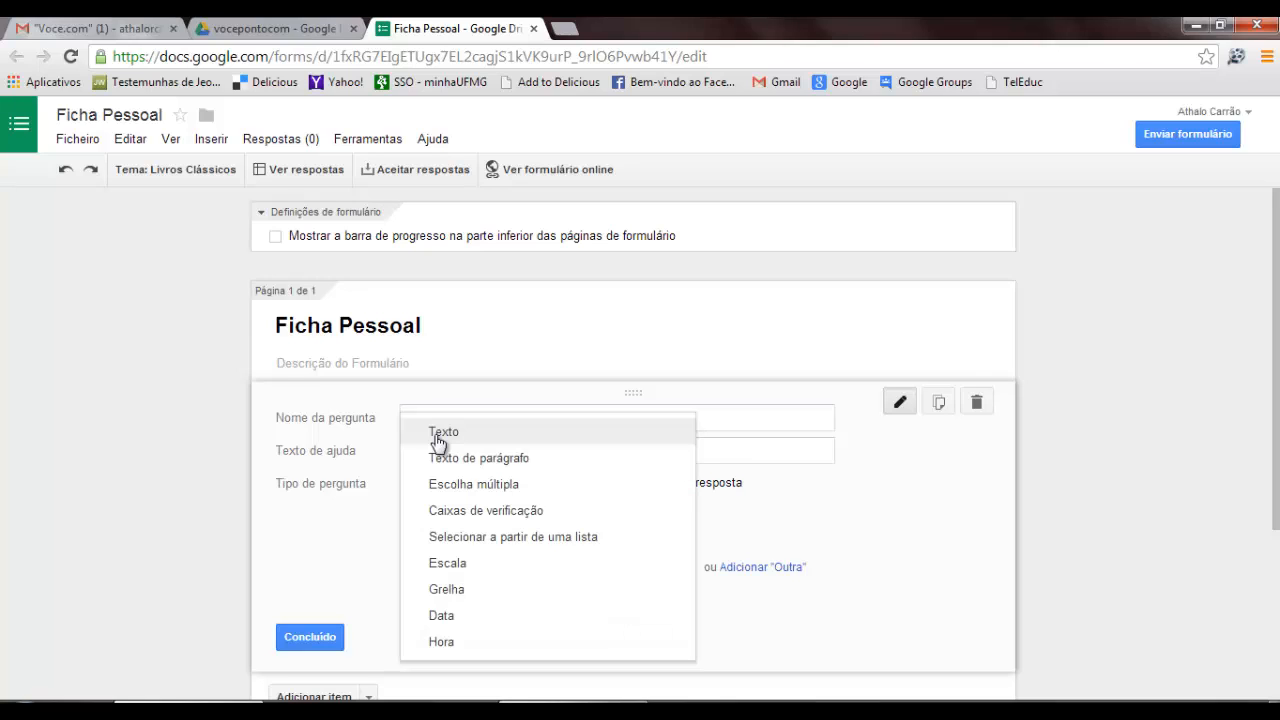
pyautogui.click(517, 440)
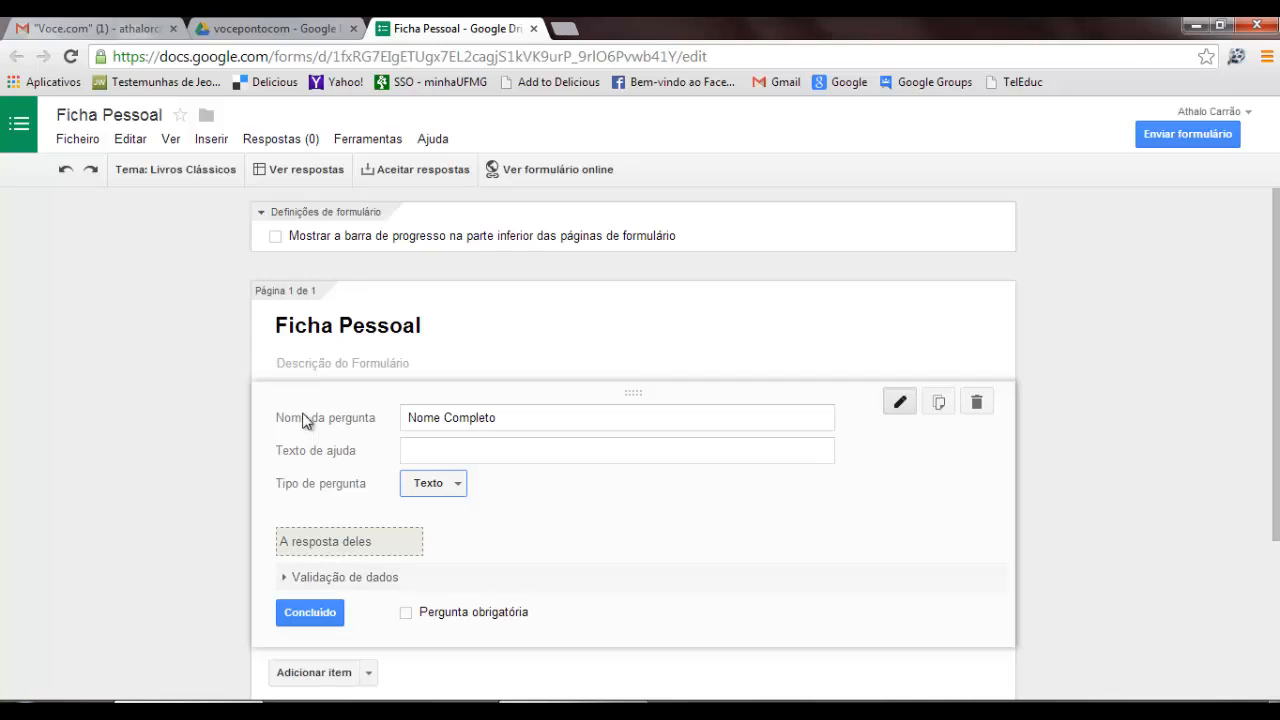
# Make the "Nome Completo" question mandatory and finish editing it
pyautogui.scroll(-1, 335, 447)
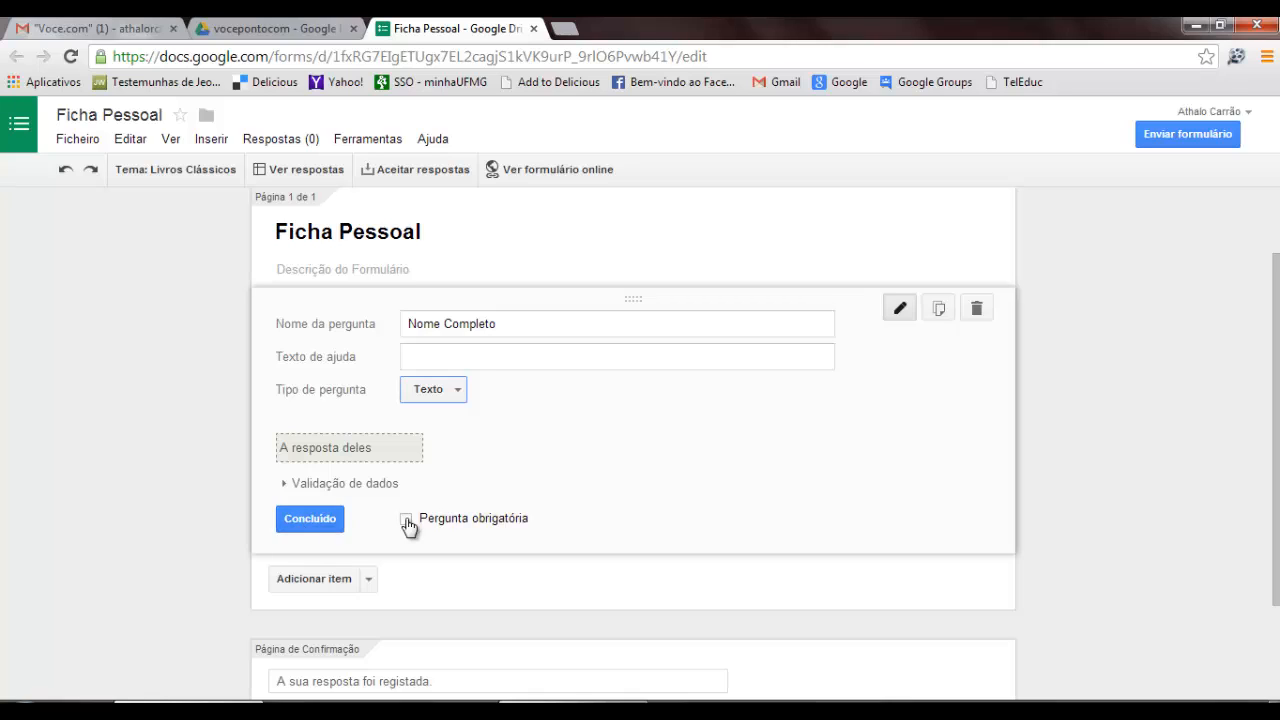
pyautogui.click(406, 519)
pyautogui.click(309, 519)
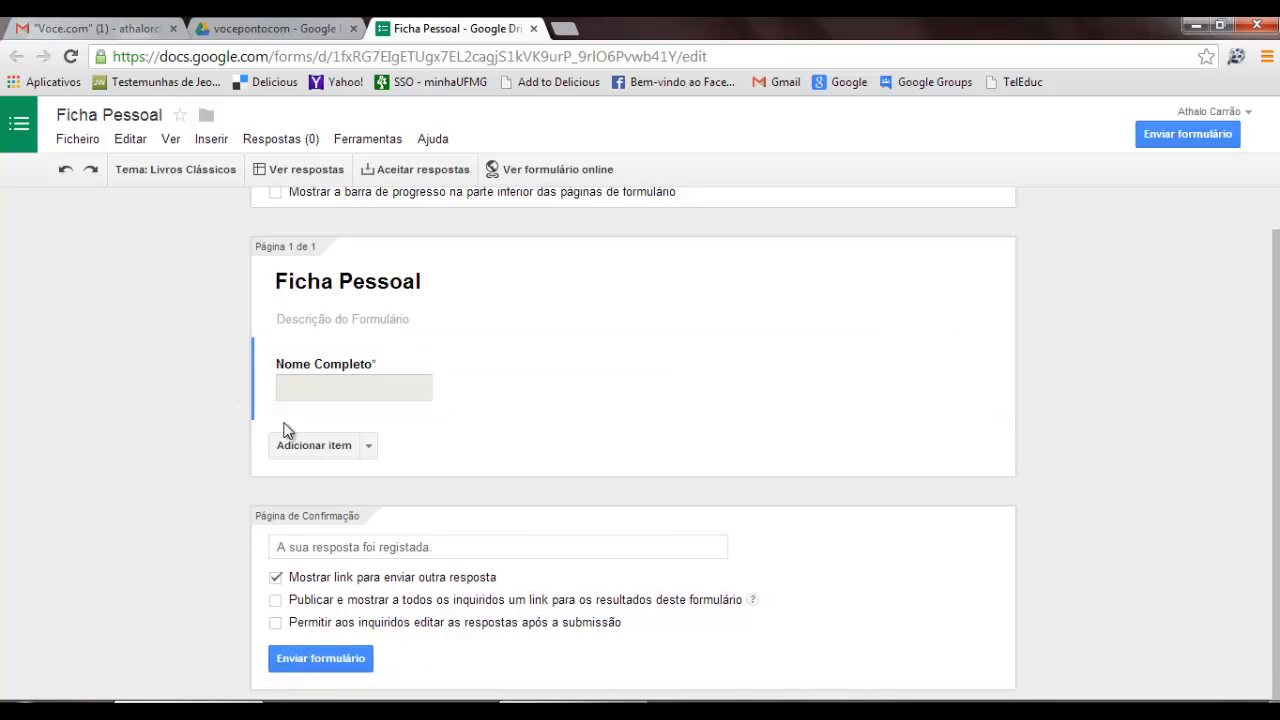
# Add a paragraph text question named "O que você espera desse curso?" below the first question
pyautogui.click(368, 446)
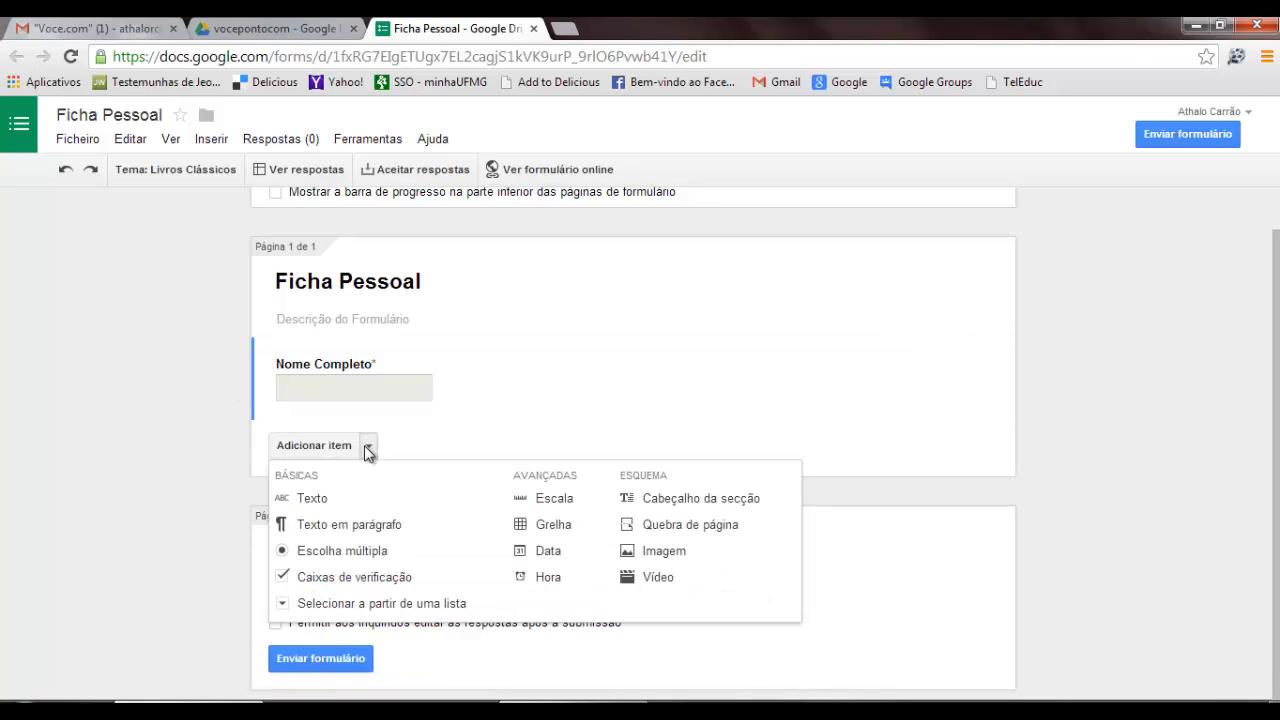
pyautogui.click(348, 525)
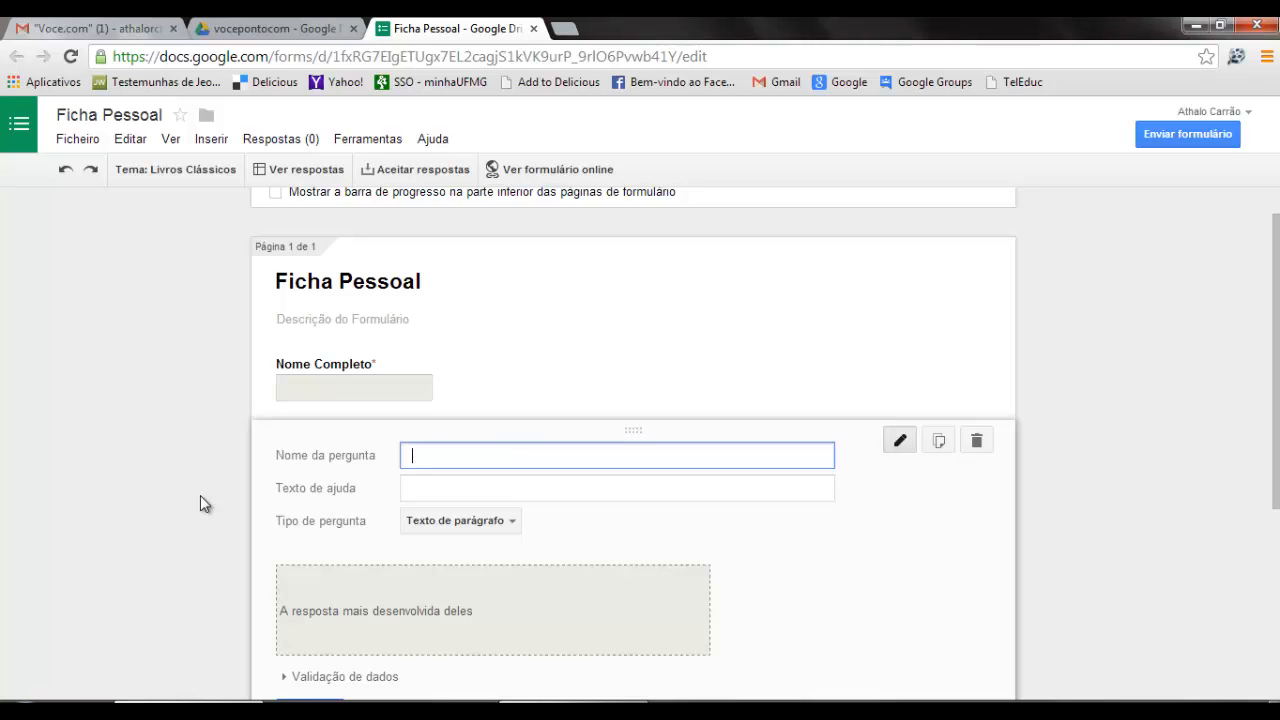
pyautogui.write('O que você espera desse curso?')
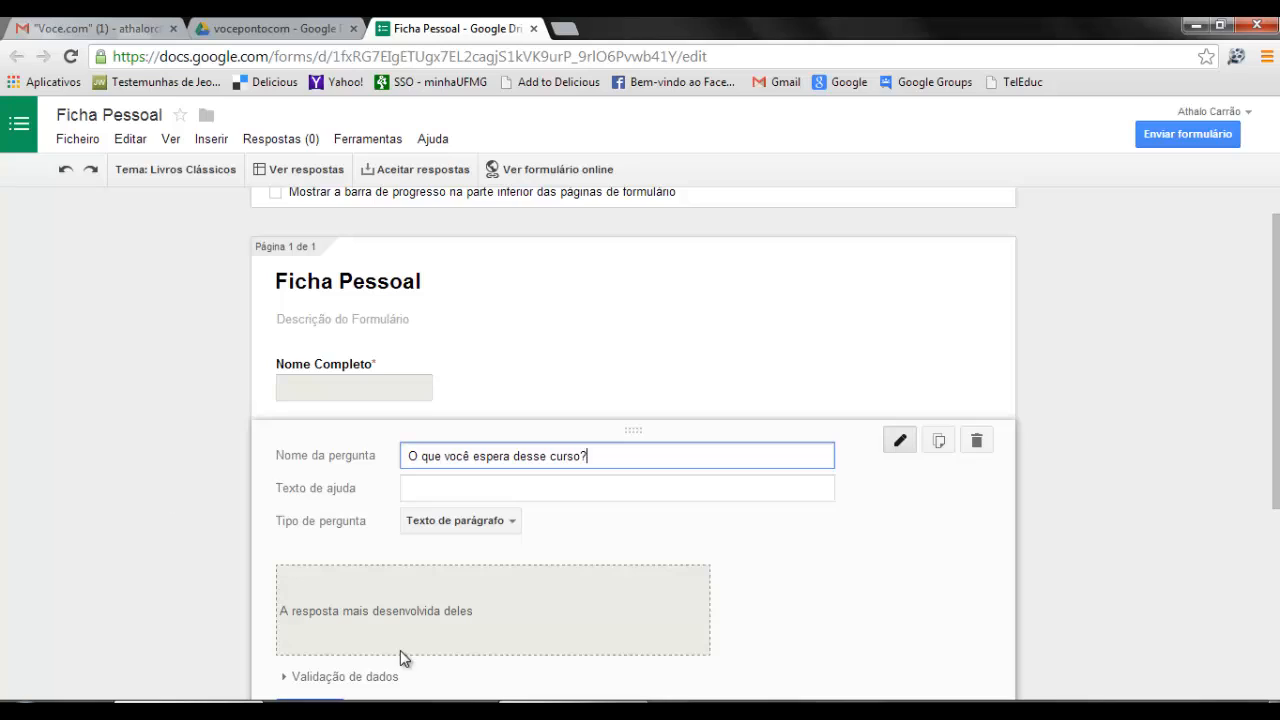
# Set the question's help text to "Escreva o que espera aprender nesse primeiro semestre, e o que você espera conseguir fazer no final dele." and finish it
pyautogui.click(424, 494)
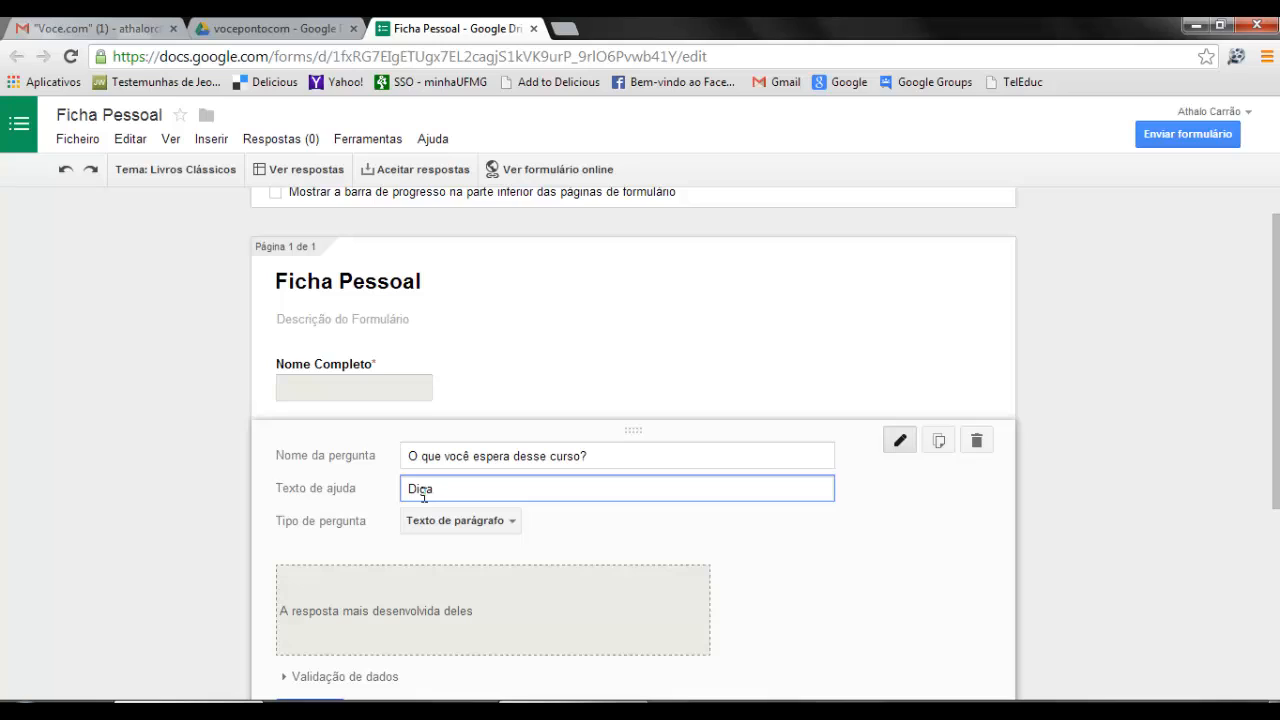
pyautogui.hotkey('ctrl', 'a')
pyautogui.press('BackSpace')
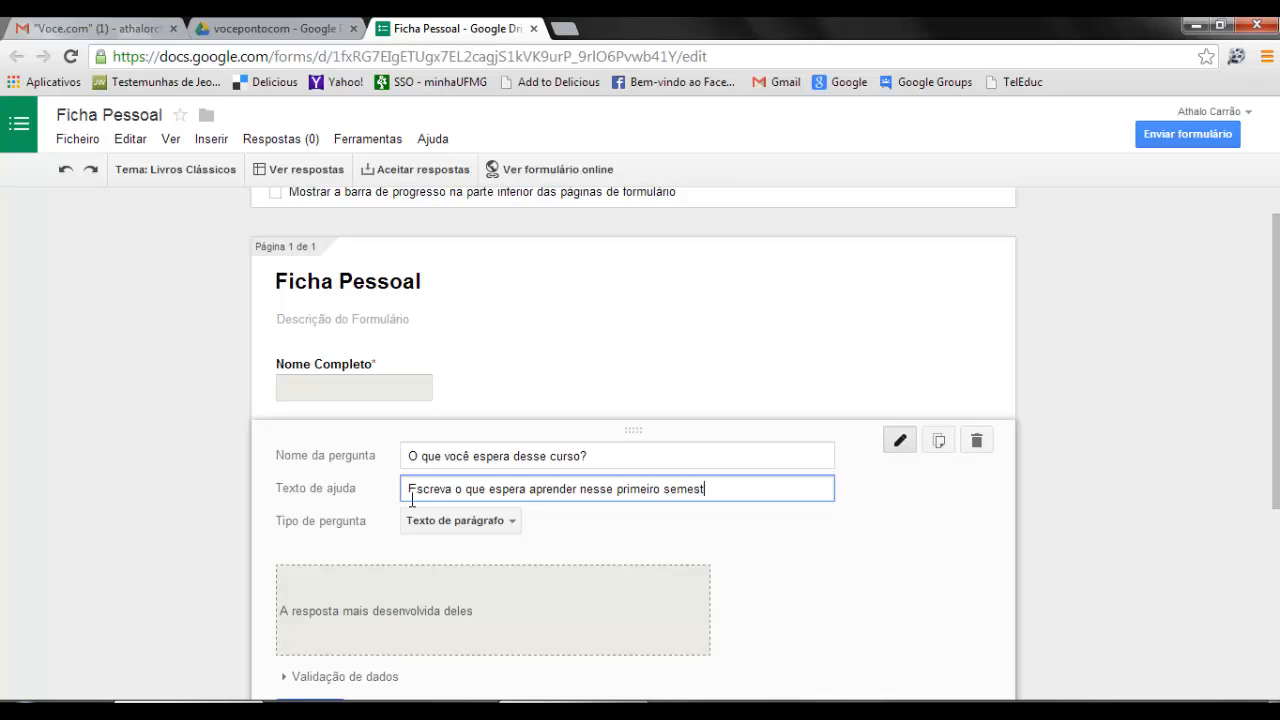
pyautogui.write('ue você espera conseguir fazer no final dele.')
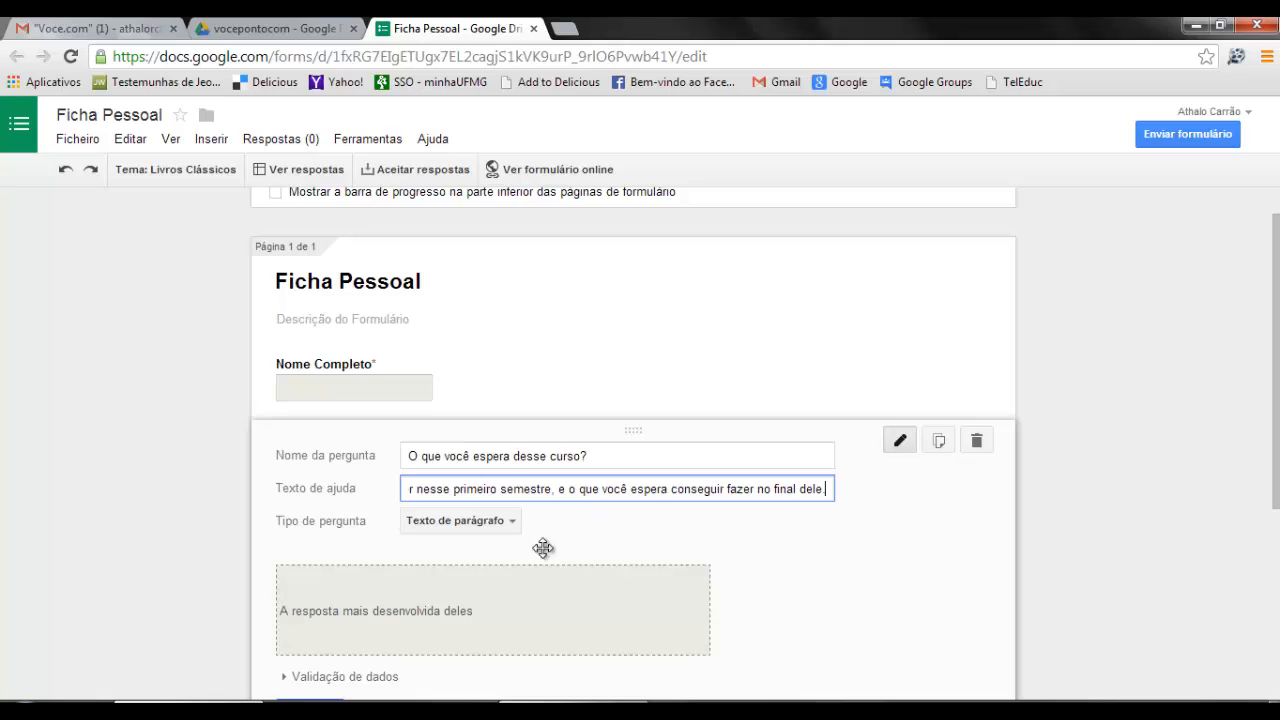
pyautogui.scroll(-1, 215, 425)
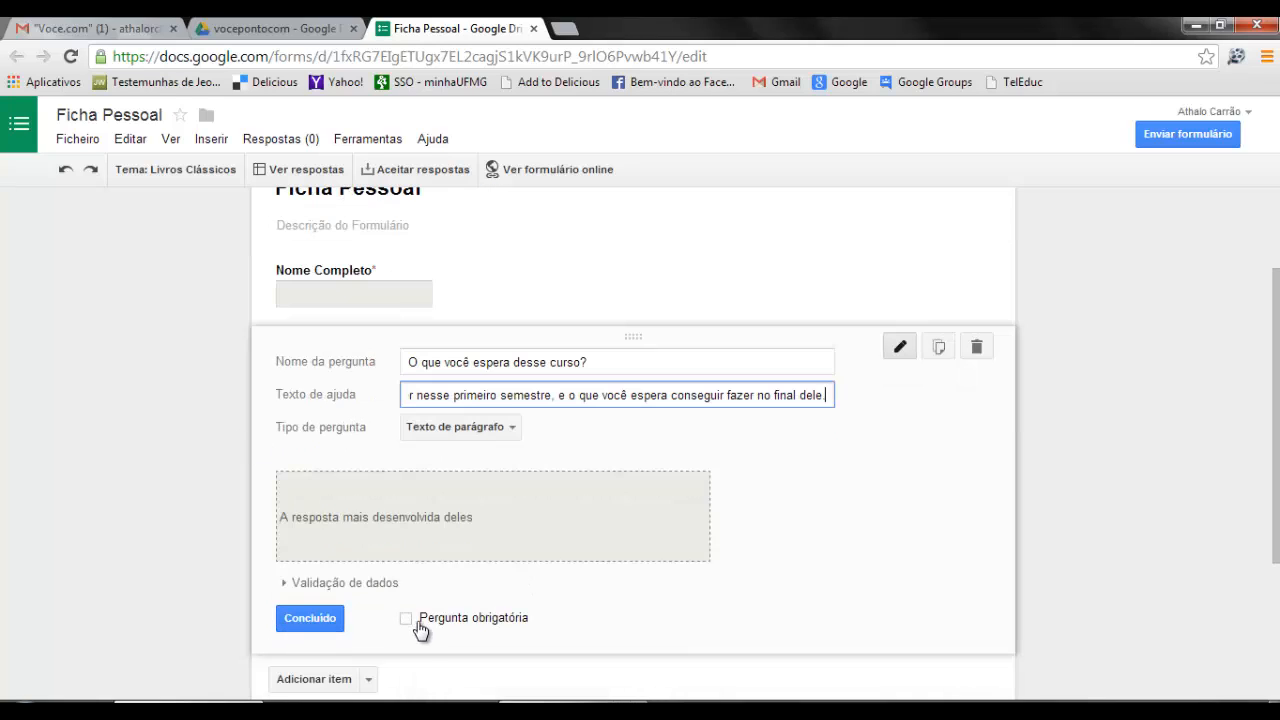
pyautogui.click(311, 618)
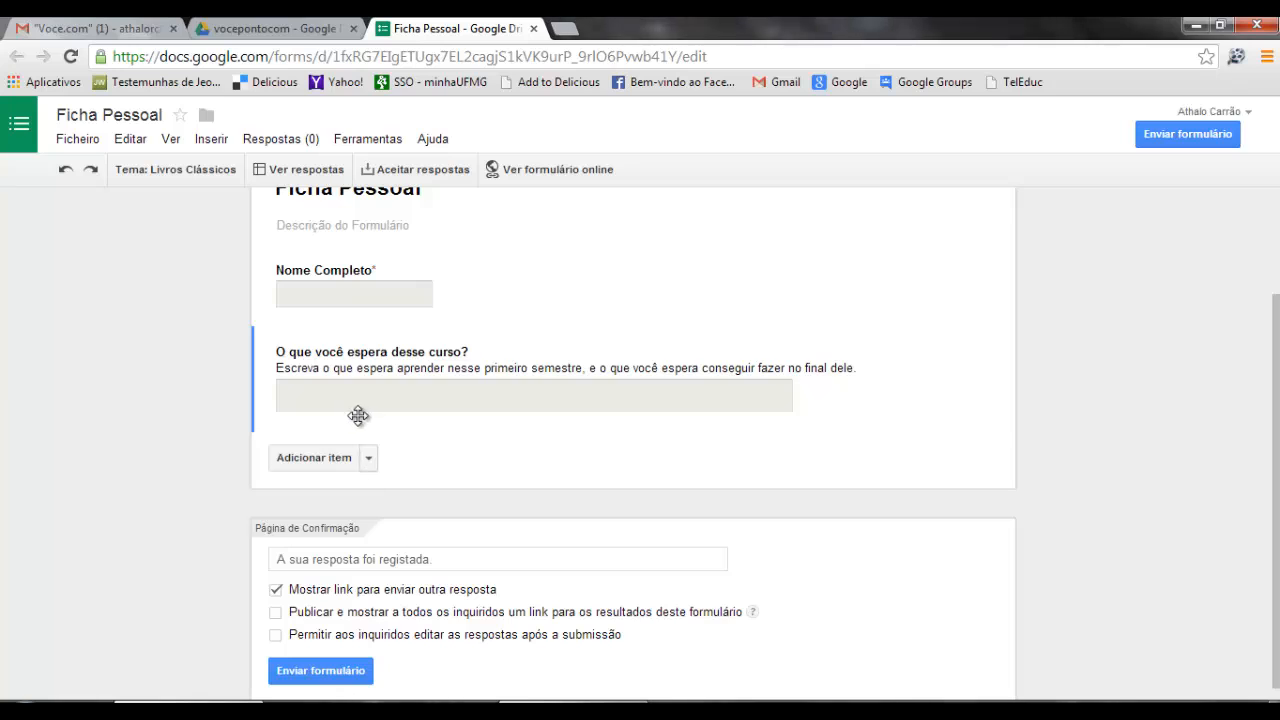
# Add a multiple-choice question named "Já estudou inglês antes?" after the paragraph question
pyautogui.moveTo(277, 363)
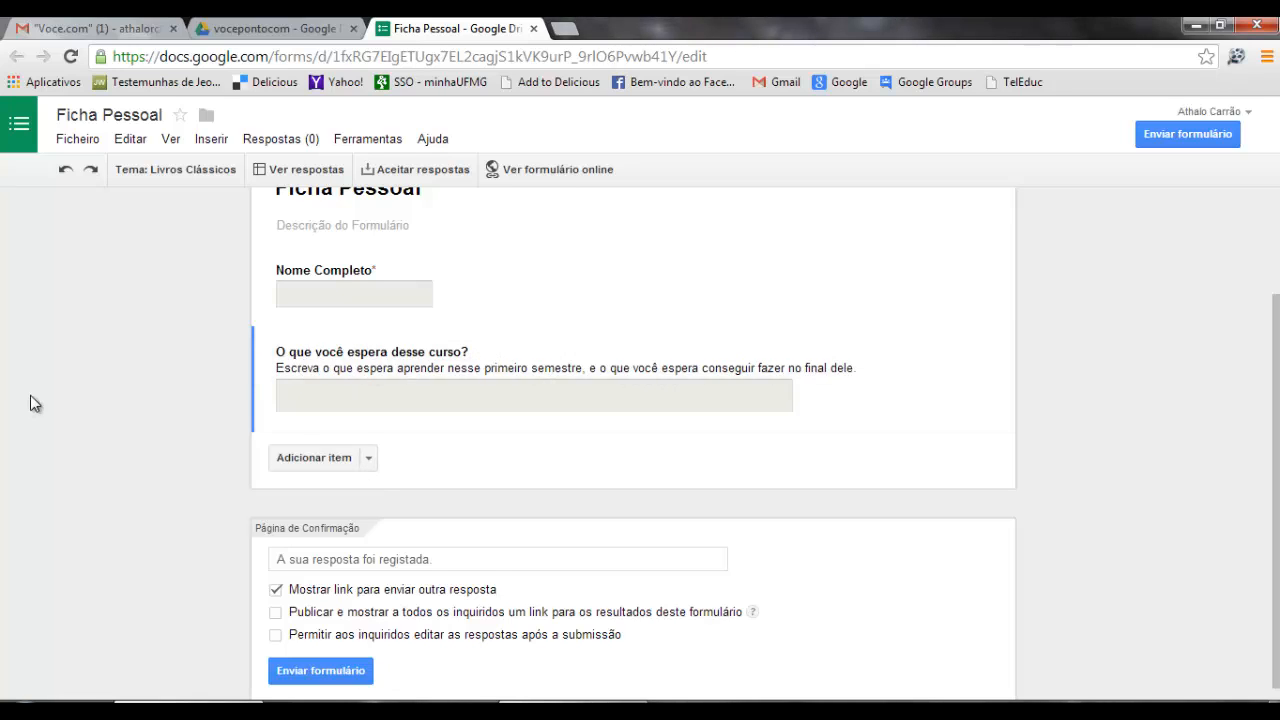
pyautogui.click(370, 456)
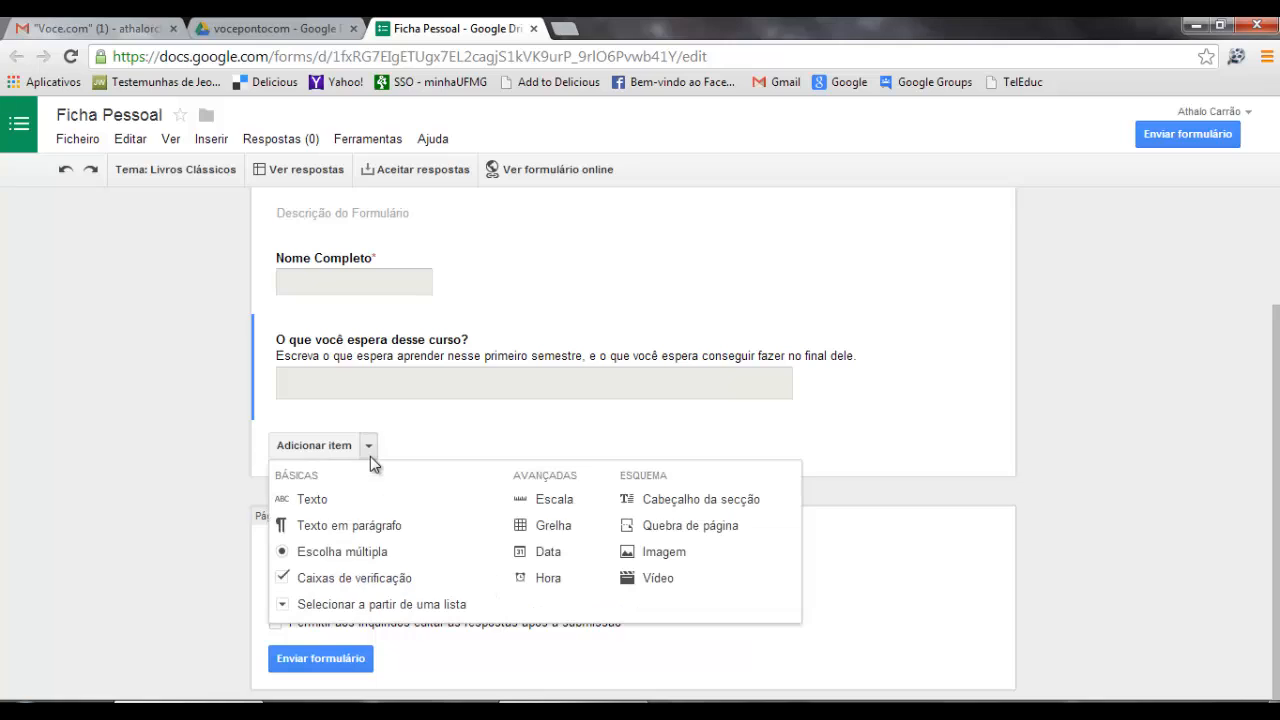
pyautogui.click(354, 551)
pyautogui.write('J[a estudou')
pyautogui.press('BackSpace')
pyautogui.press('BackSpace')
pyautogui.press('BackSpace')
pyautogui.press('BackSpace')
pyautogui.press('BackSpace')
pyautogui.press('BackSpace')
pyautogui.press('BackSpace')
pyautogui.press('BackSpace')
pyautogui.press('BackSpace')
pyautogui.press('BackSpace')
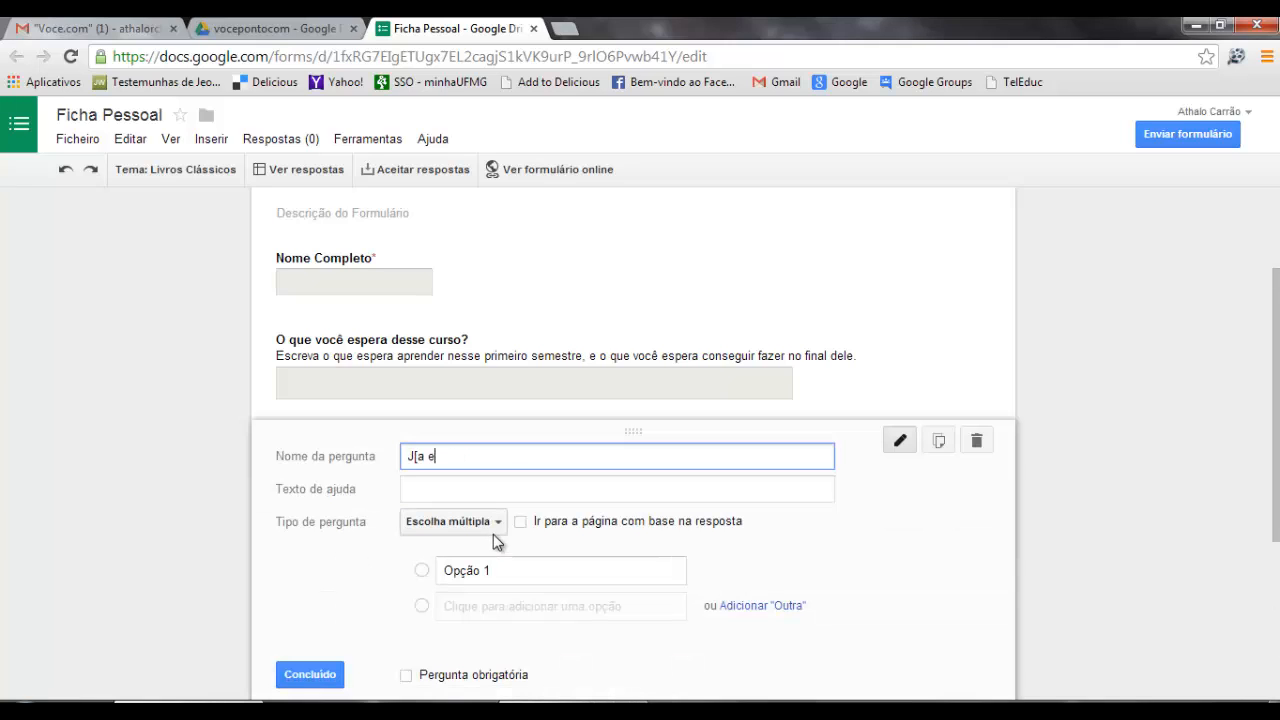
pyautogui.write('á estudou inglê')
pyautogui.press('BackSpace')
pyautogui.write('s antes?')
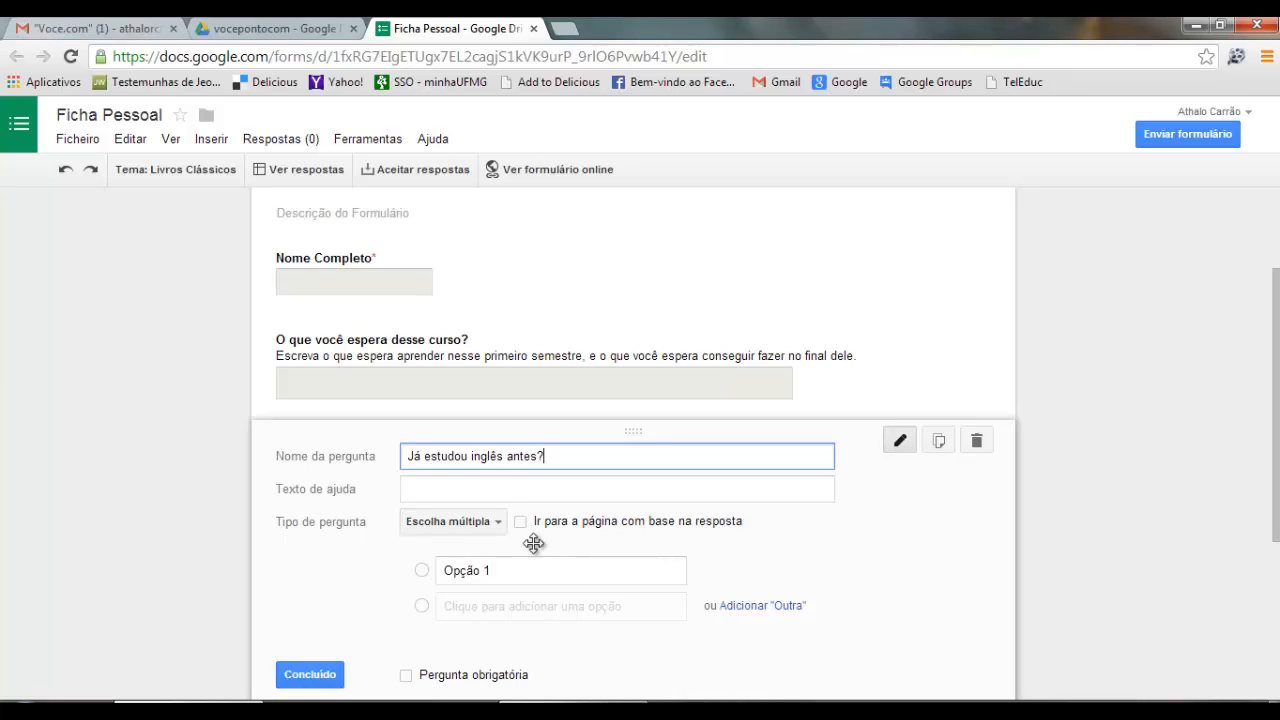
# Give the multiple-choice question the options "Sim" and "Não", make it mandatory and finish editing it
pyautogui.scroll(-1, 535, 545)
pyautogui.click(527, 477)
pyautogui.write('Sim')
pyautogui.click(503, 511)
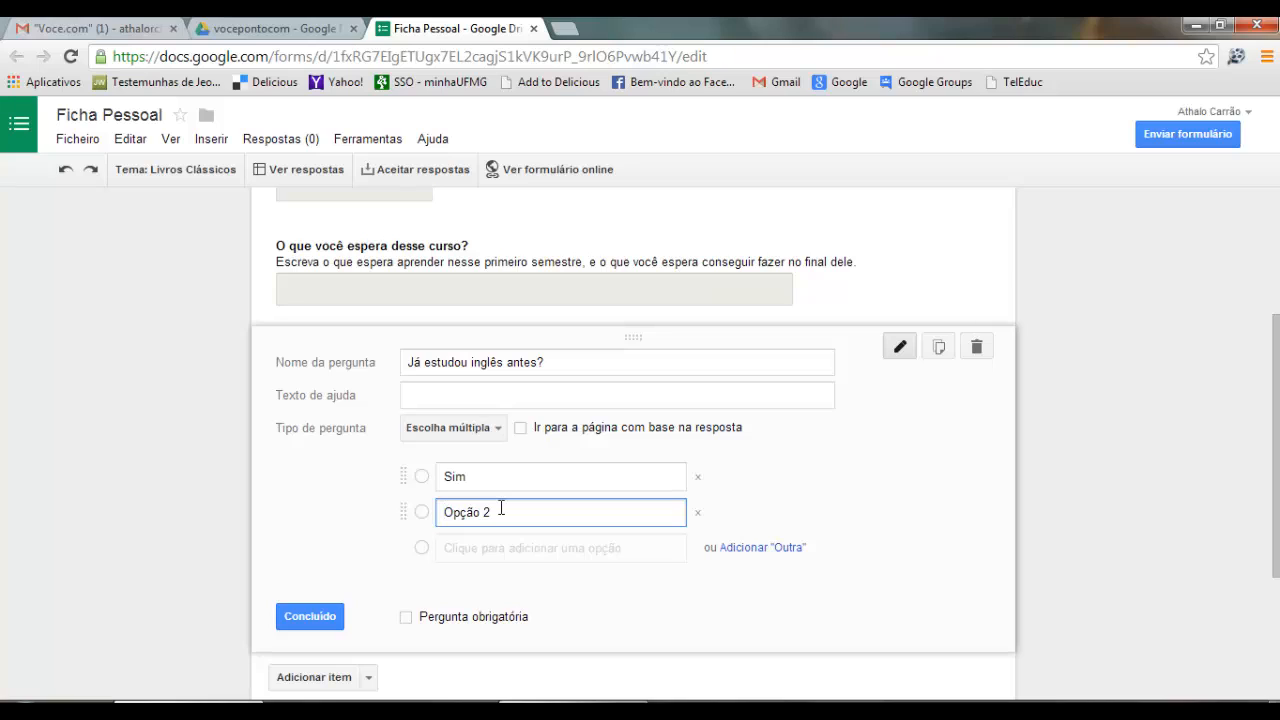
pyautogui.write('Não')
pyautogui.click(407, 618)
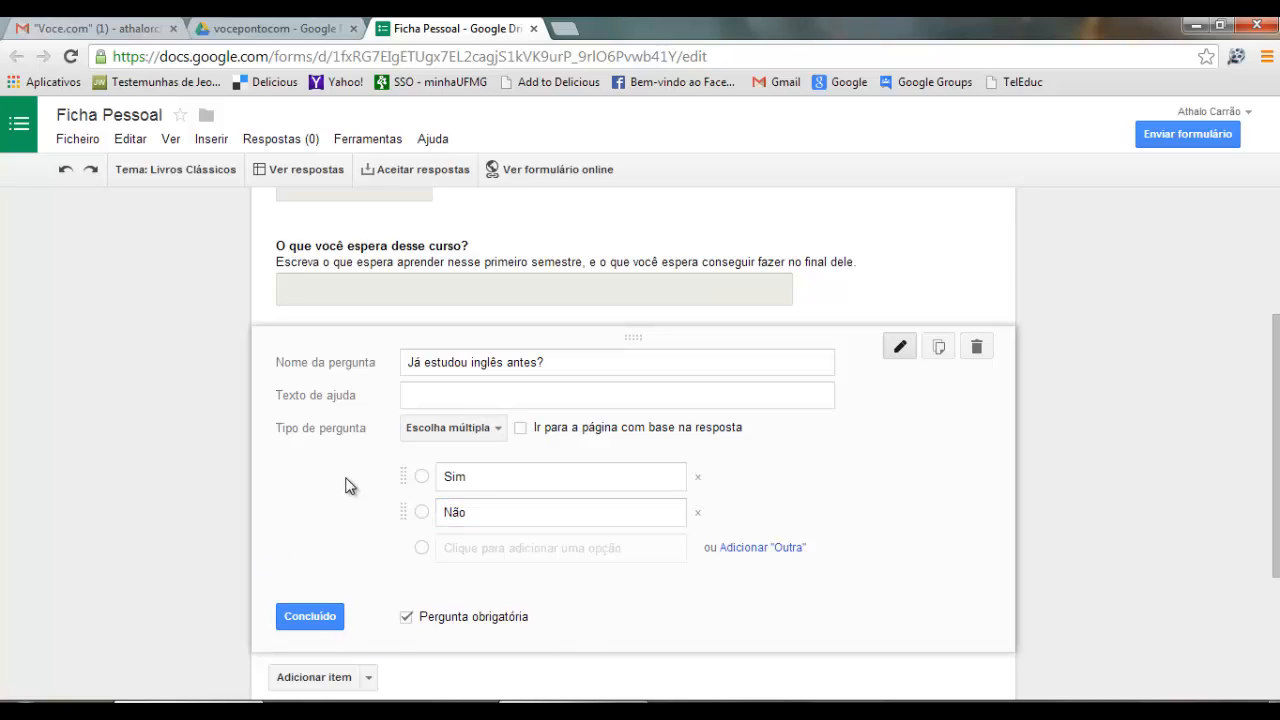
pyautogui.click(300, 615)
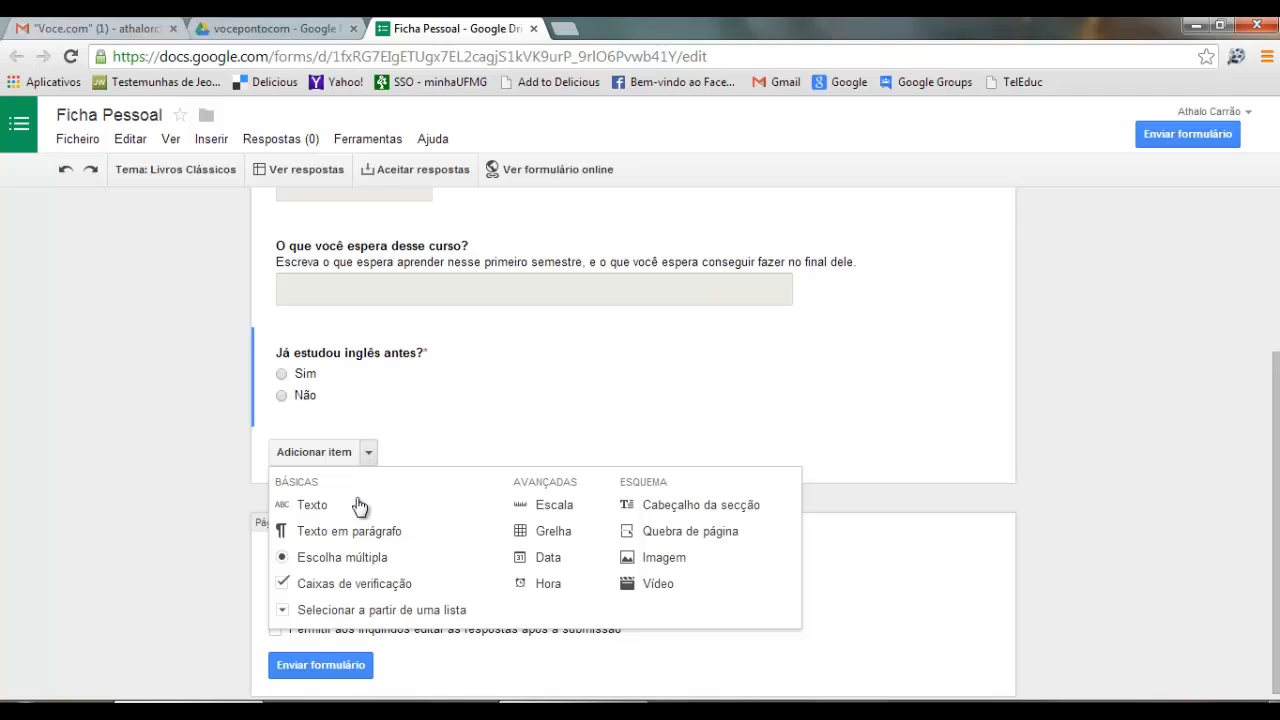
# Add a checkbox question "Como você veio a conhecer nosso curso?" with options Pela internet, Por meio de amigos, Por meio de panfletos, Na escola and Outra
pyautogui.click(376, 592)
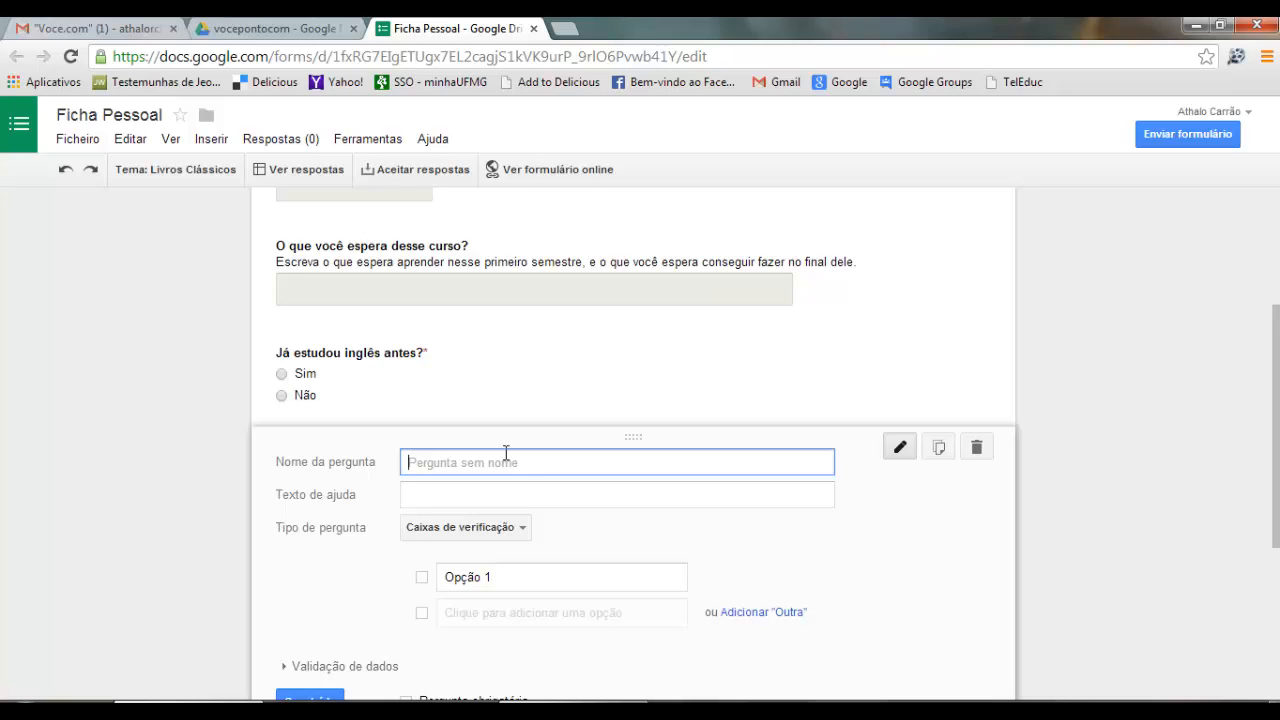
pyautogui.write('Como você veio a conhecer nosso curso')
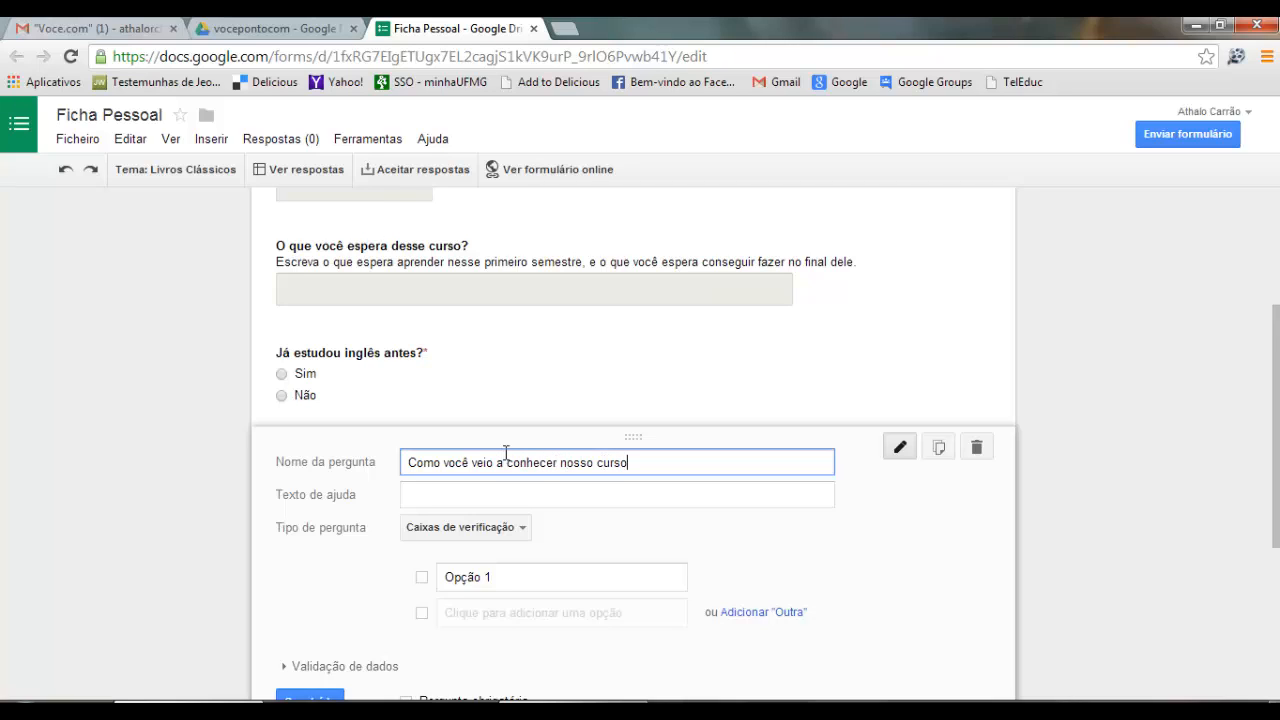
pyautogui.write('?')
pyautogui.click(520, 581)
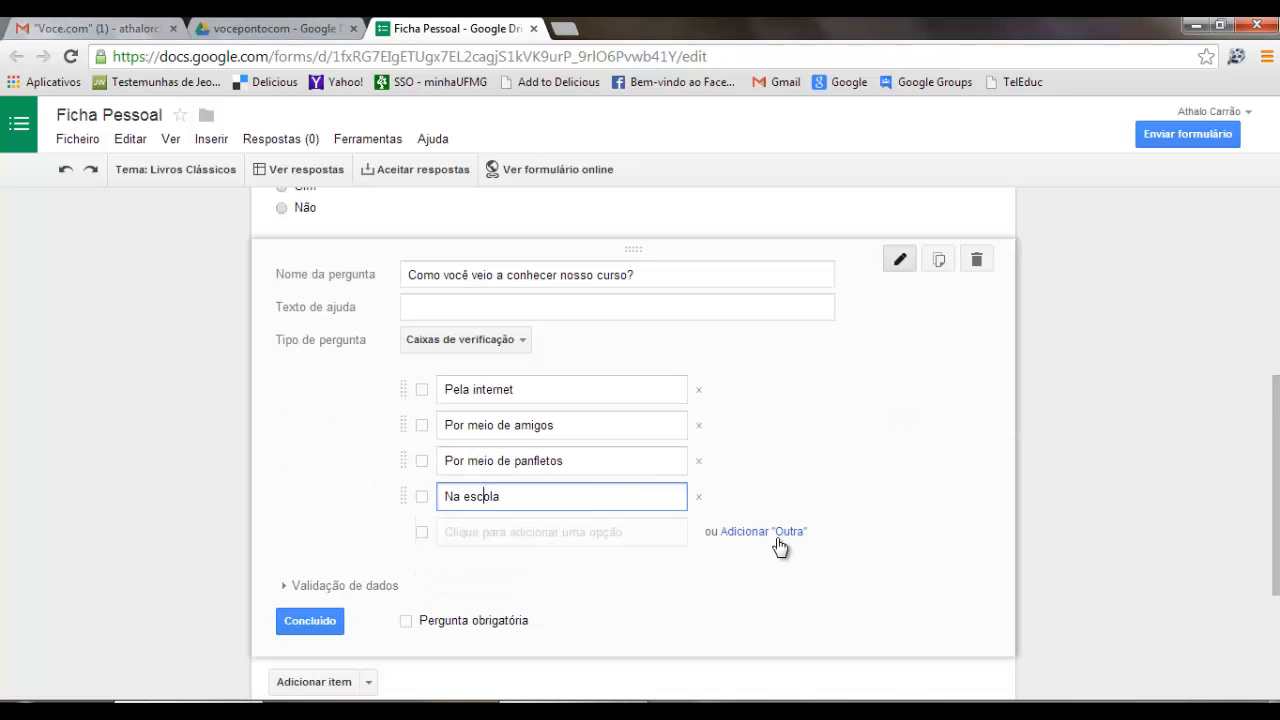
pyautogui.click(780, 546)
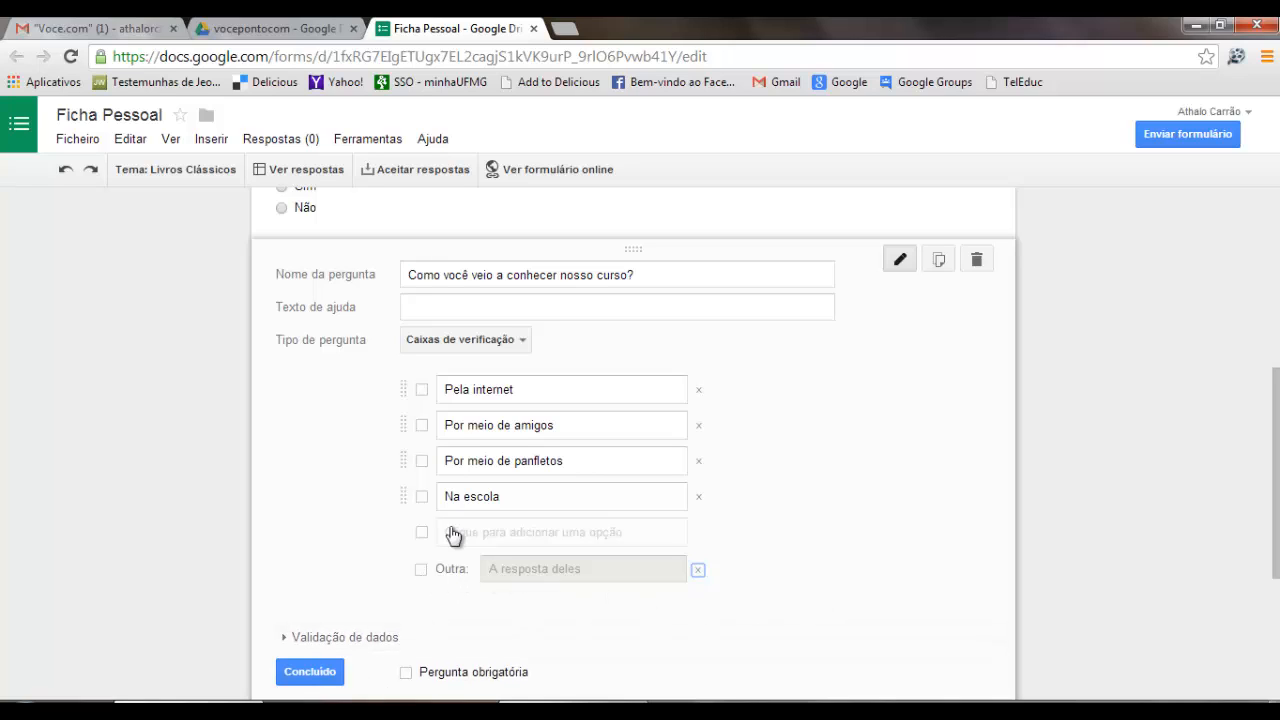
# Finish the checkbox question and add a choose-from-list question named "Dentre os assuntos abaixo, selecione o de maior interesse para você"
pyautogui.click(310, 671)
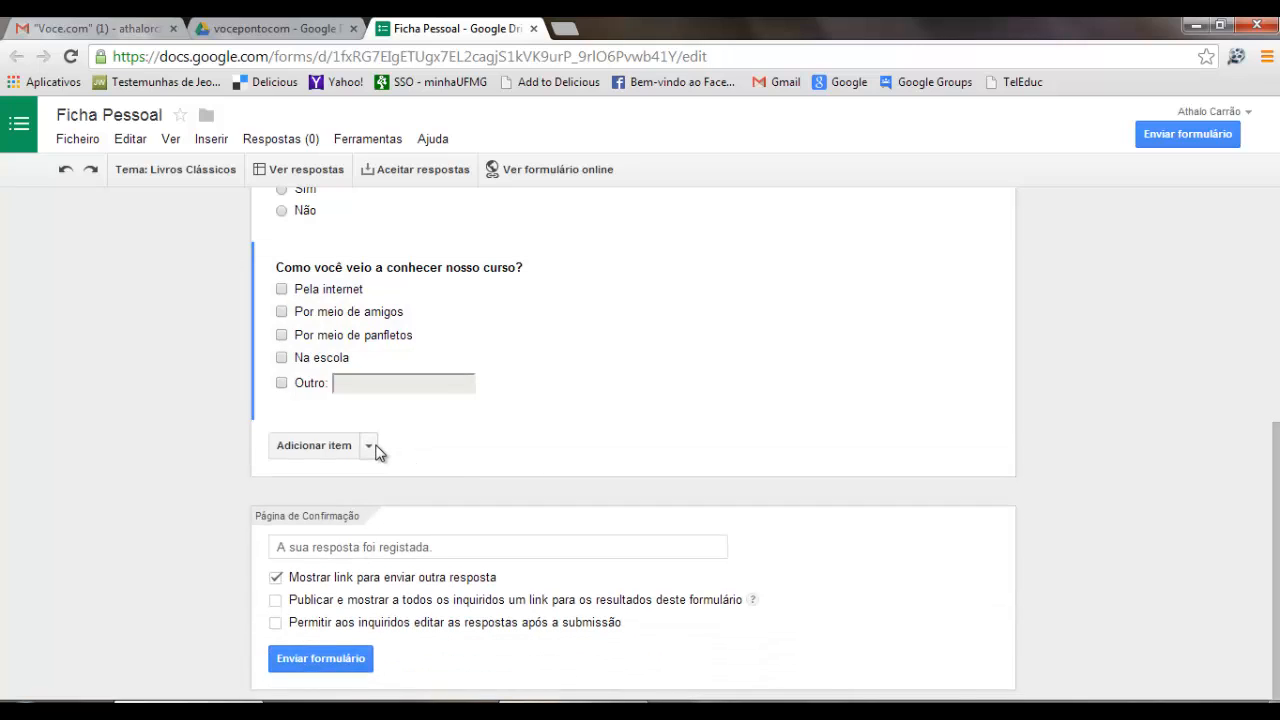
pyautogui.click(368, 446)
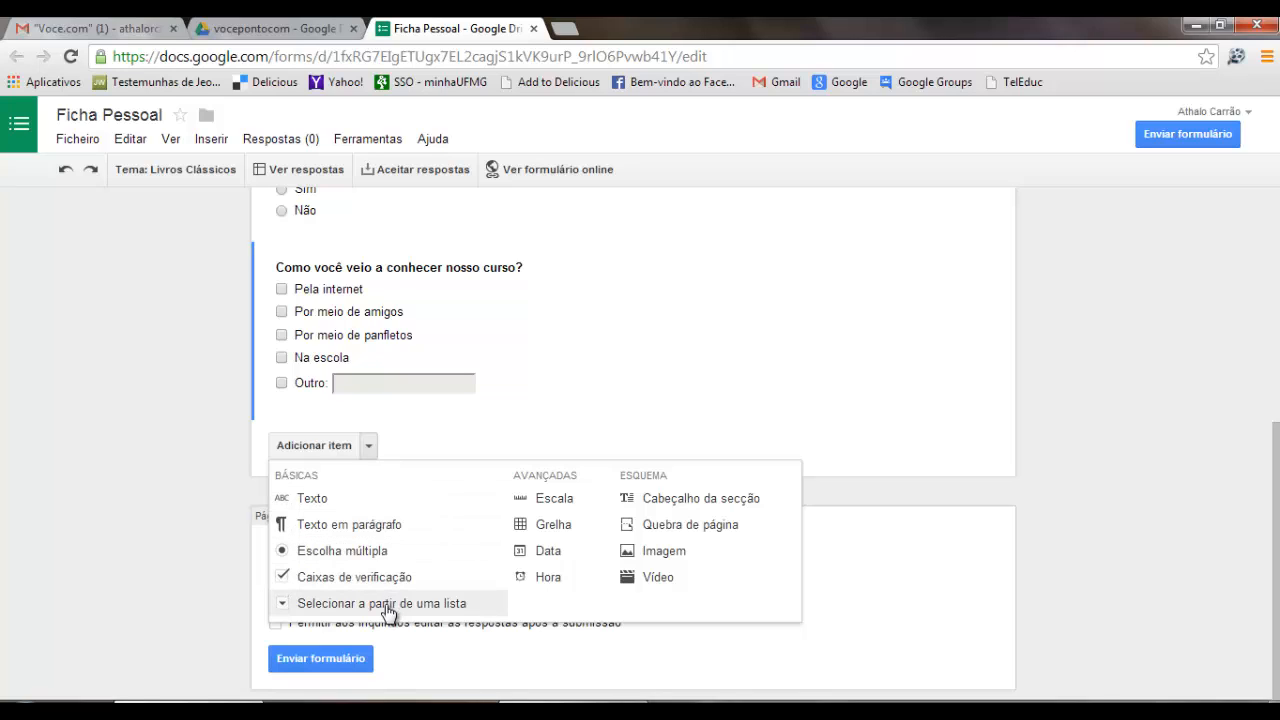
pyautogui.click(330, 604)
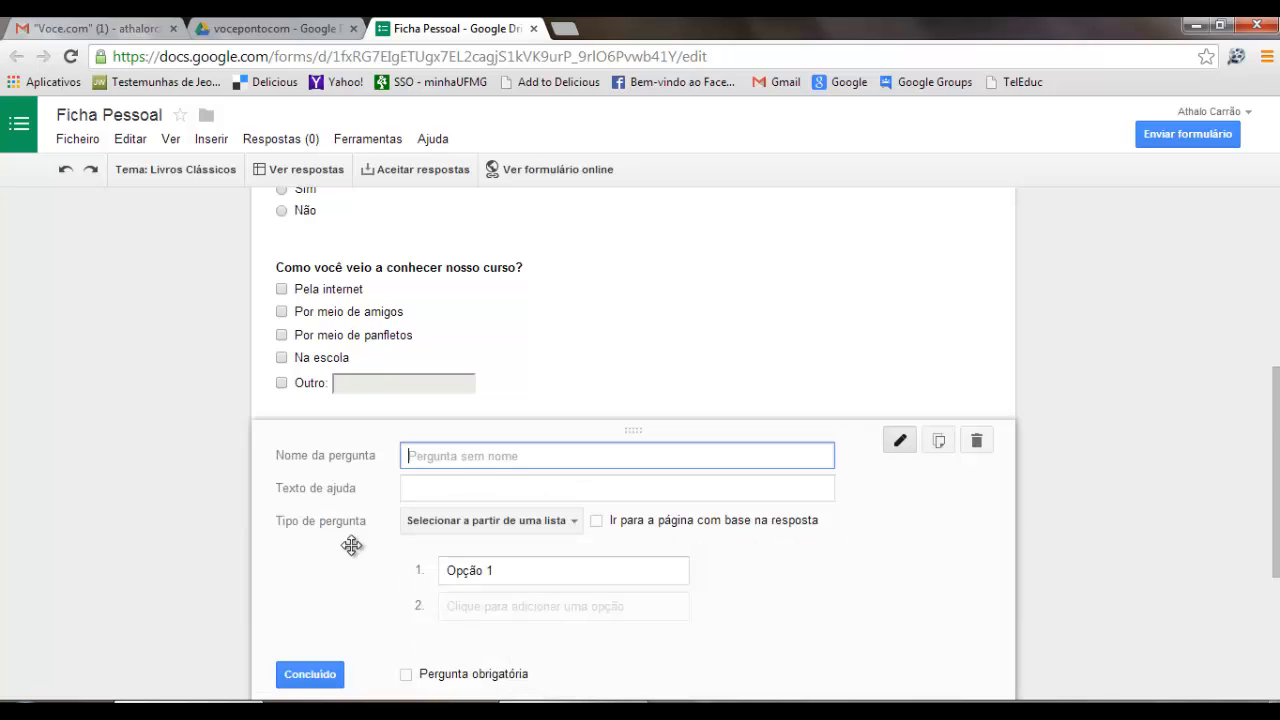
pyautogui.scroll(-1, 348, 500)
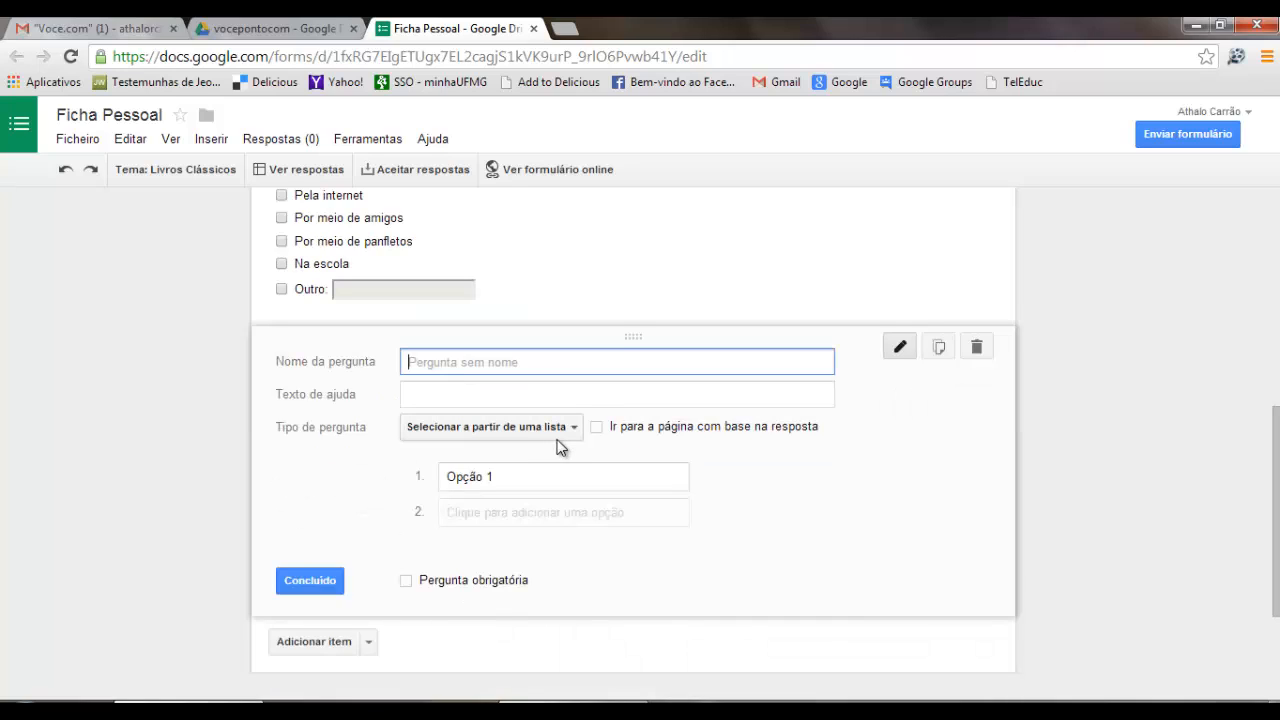
pyautogui.write('Dentre os assuntos abaixo, selecione')
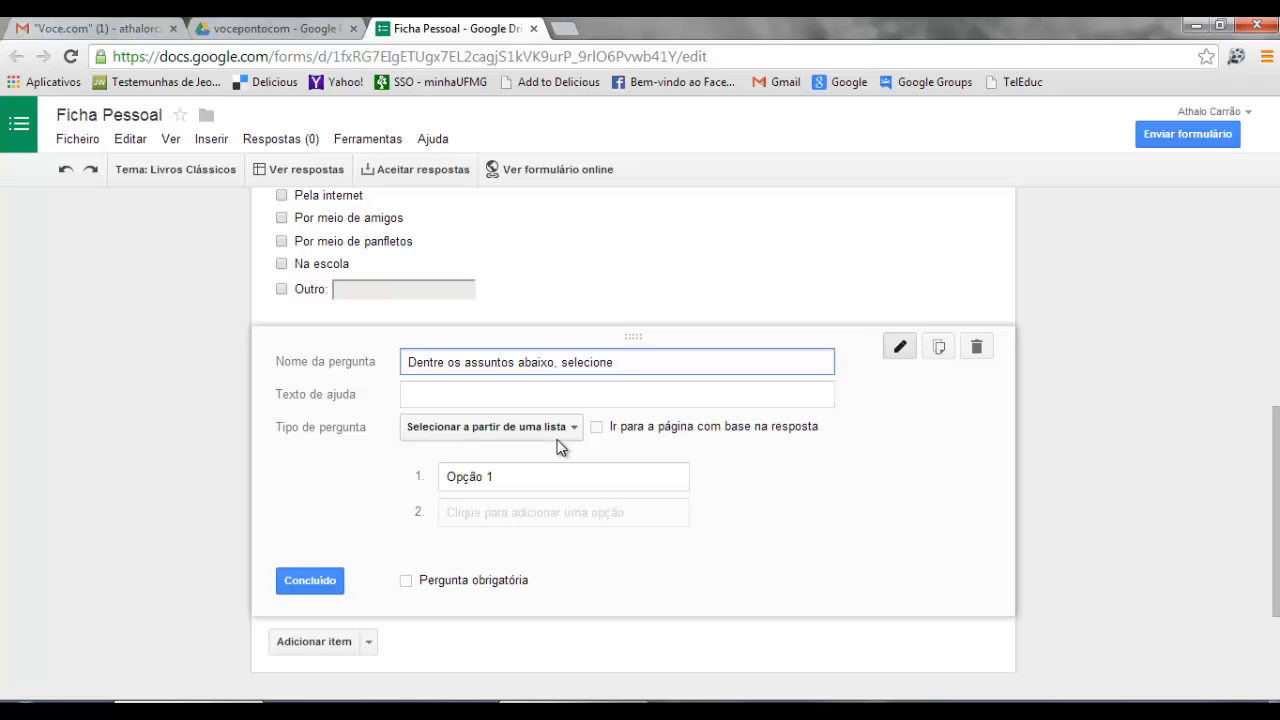
pyautogui.write(' o de maior interesse para voicê')
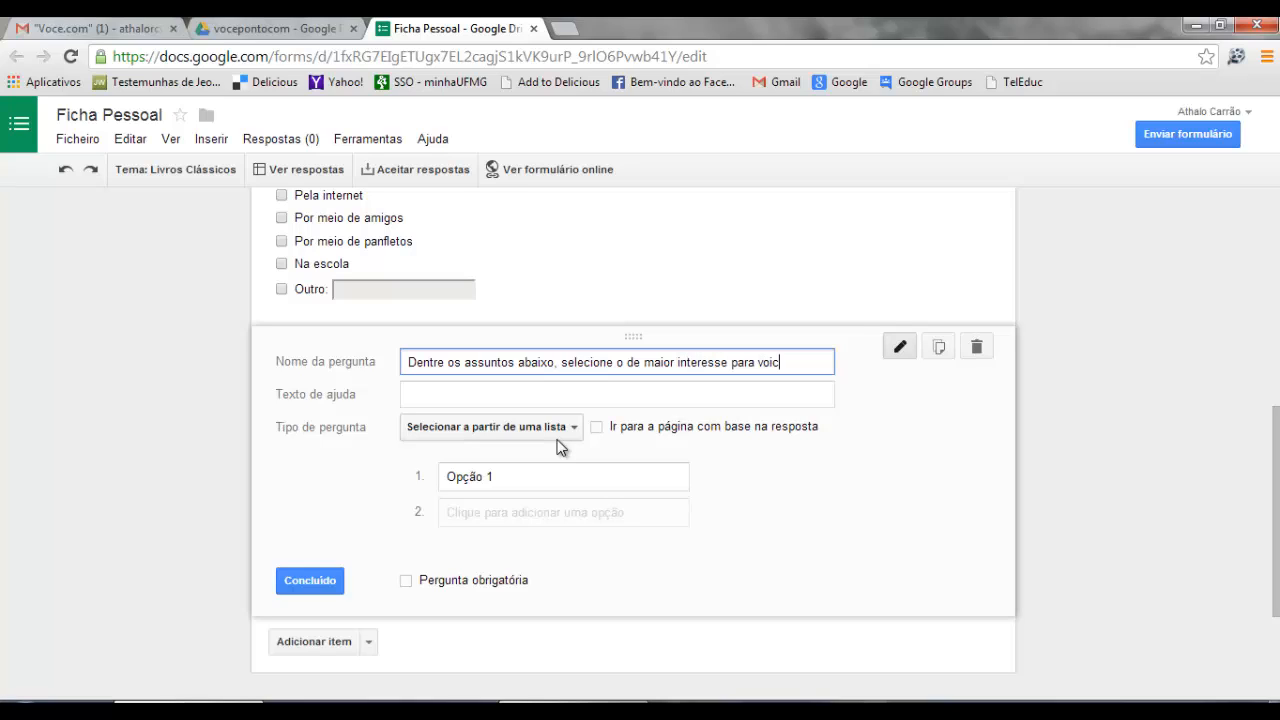
pyautogui.press('Left')
pyautogui.press('Left')
pyautogui.press('BackSpace')
# Set the first option of the list question to "Música"
pyautogui.click(515, 476)
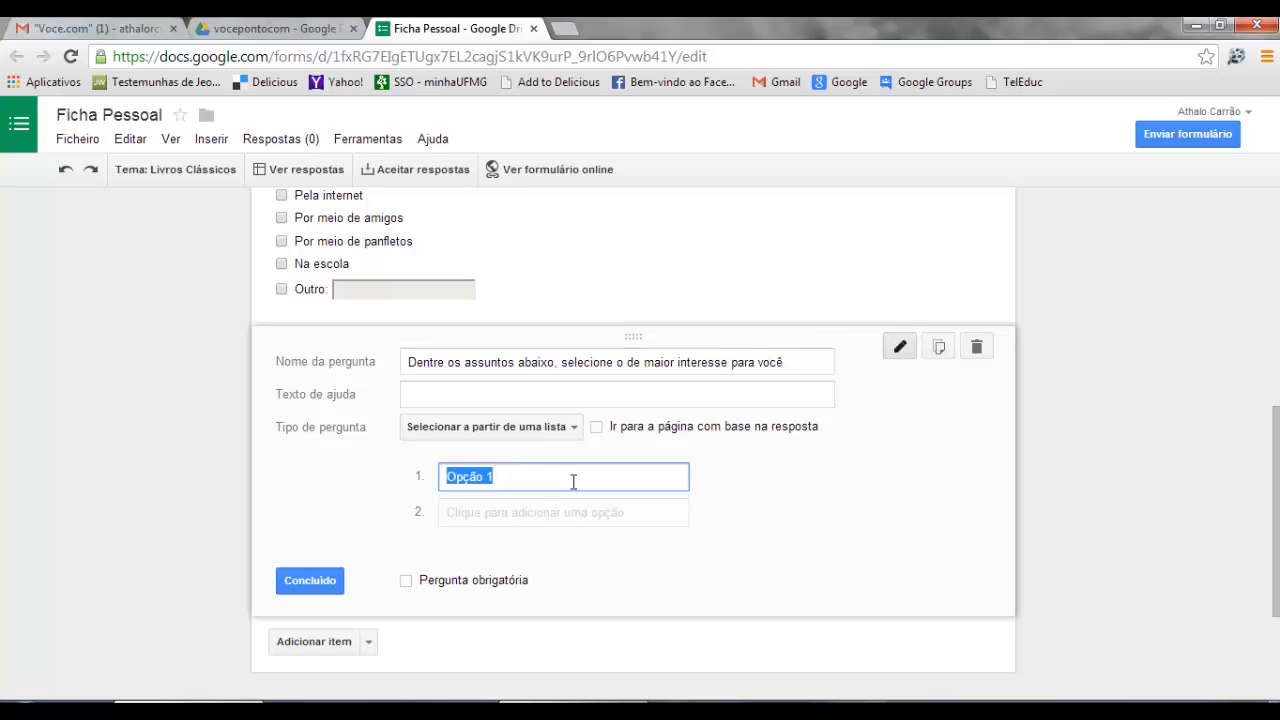
pyautogui.write('M[usica')
pyautogui.press('Left')
pyautogui.press('Left')
pyautogui.press('Left')
pyautogui.press('BackSpace')
pyautogui.press('BackSpace')
pyautogui.write('ú')
# Add the list options "Livros", "Natureza", "Religião" and "Povos e Culturas" below "Música" and finish the question
pyautogui.click(549, 512)
pyautogui.press('BackSpace')
pyautogui.press('BackSpace')
pyautogui.press('BackSpace')
pyautogui.press('BackSpace')
pyautogui.press('BackSpace')
pyautogui.press('BackSpace')
pyautogui.press('BackSpace')
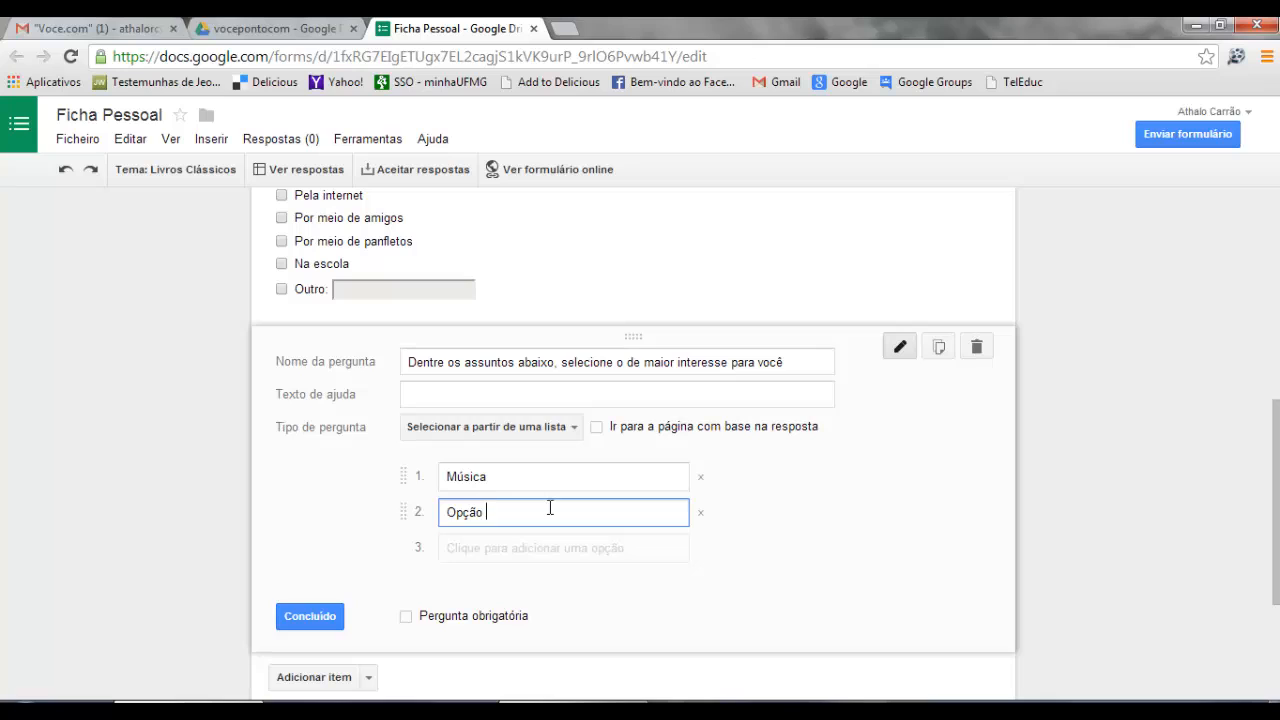
pyautogui.write('Livros')
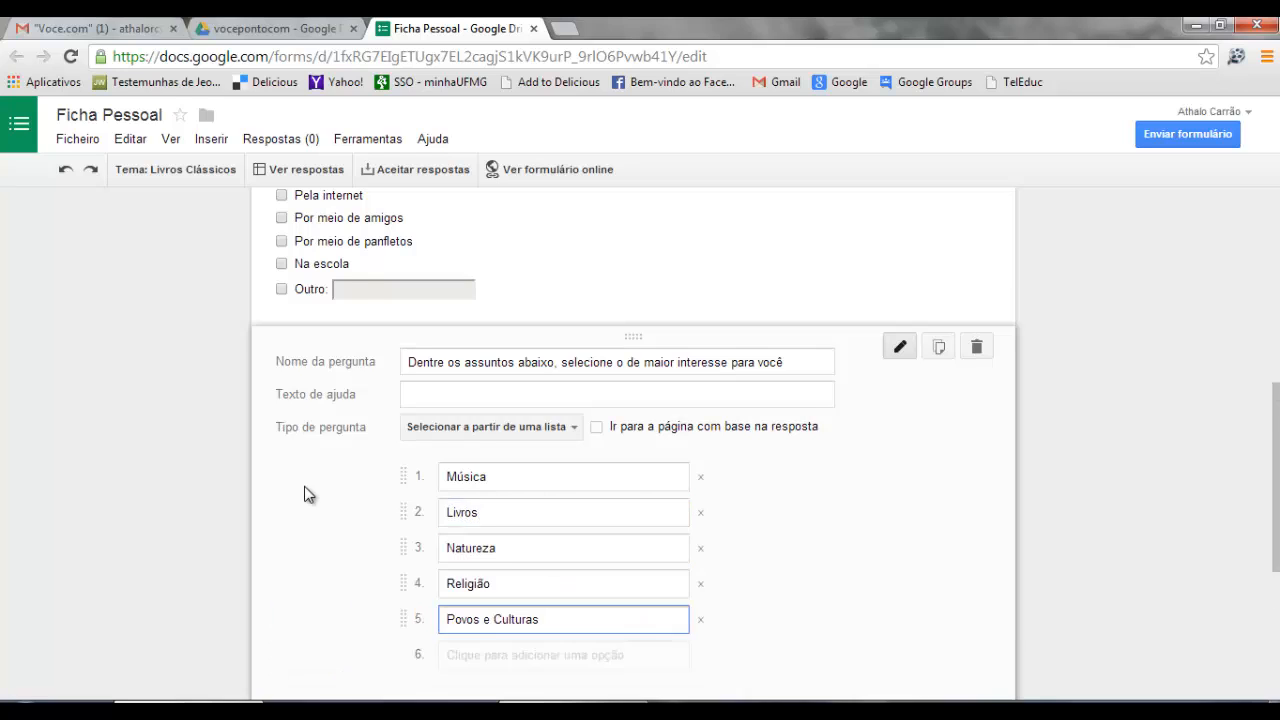
pyautogui.scroll(-1, 306, 491)
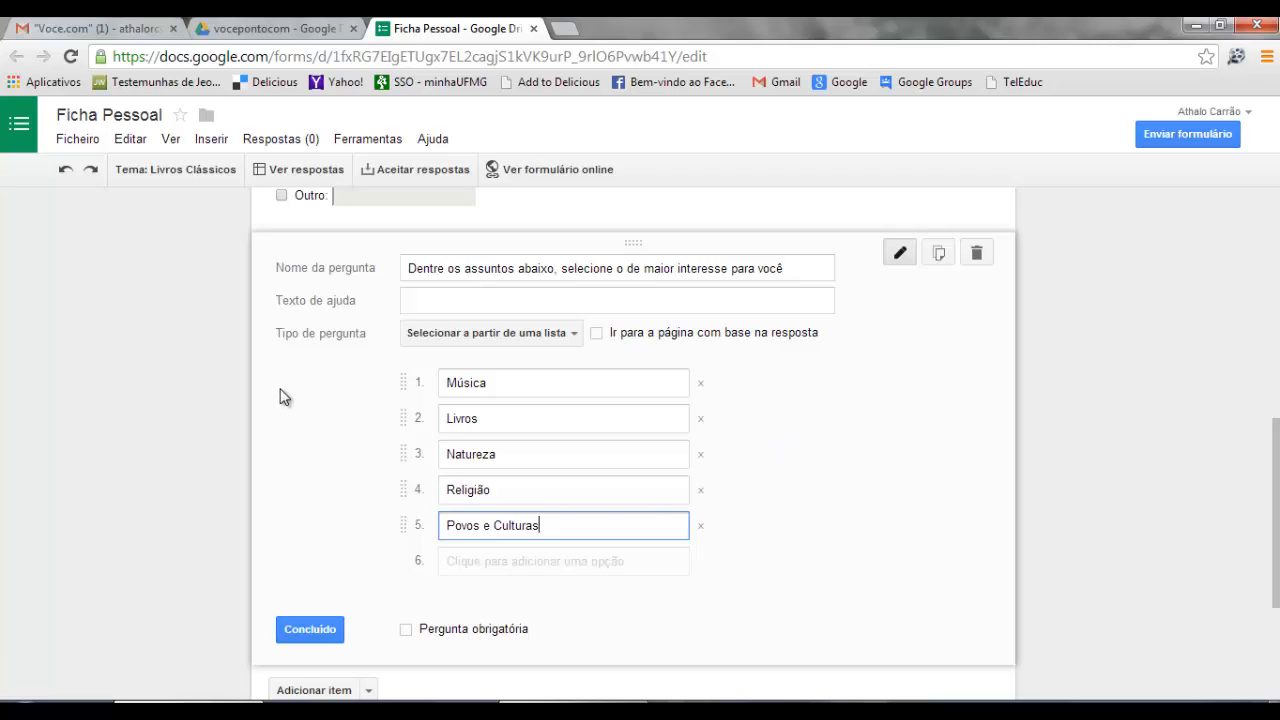
pyautogui.click(304, 627)
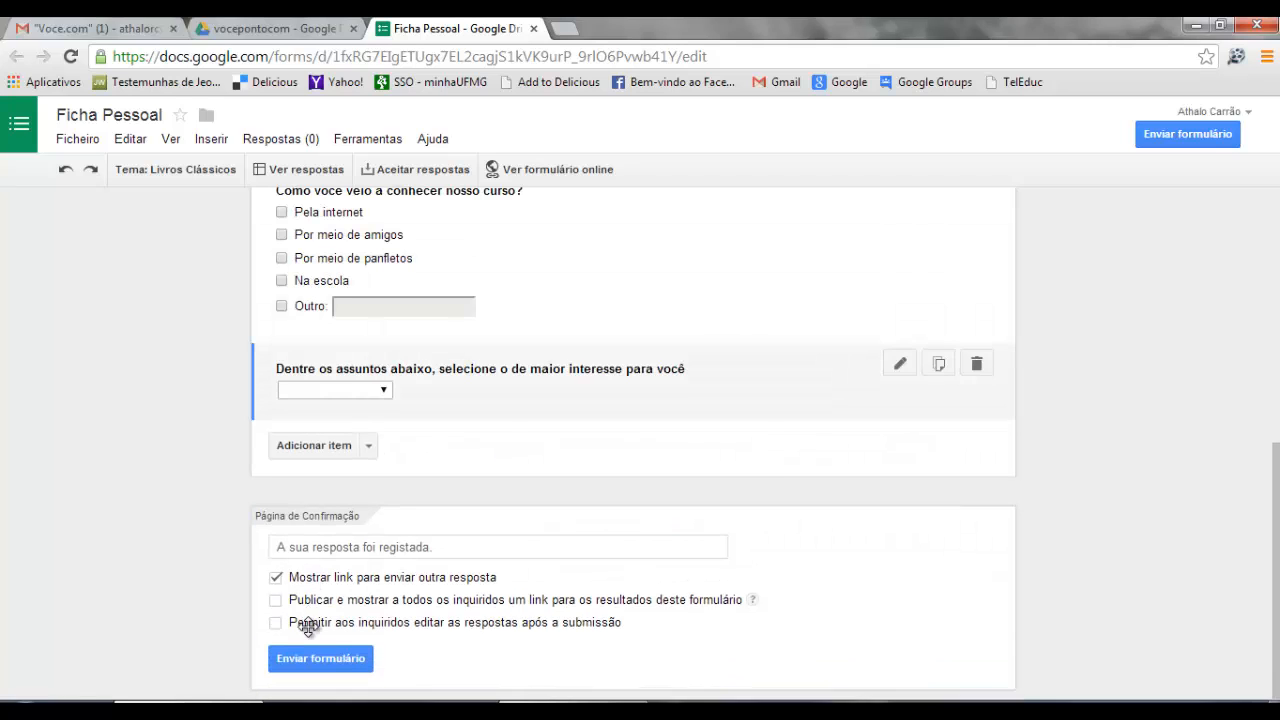
# Add a grid question named "Sua opinião." after the list question
pyautogui.click(372, 451)
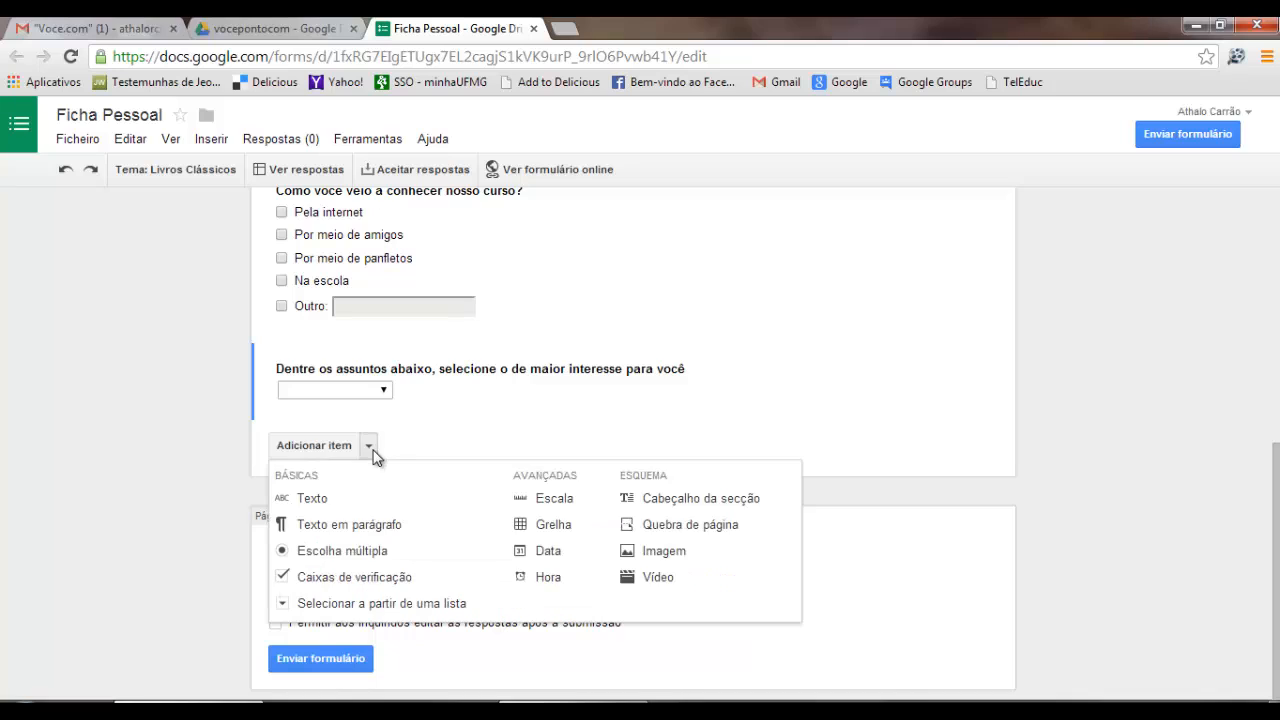
pyautogui.click(549, 526)
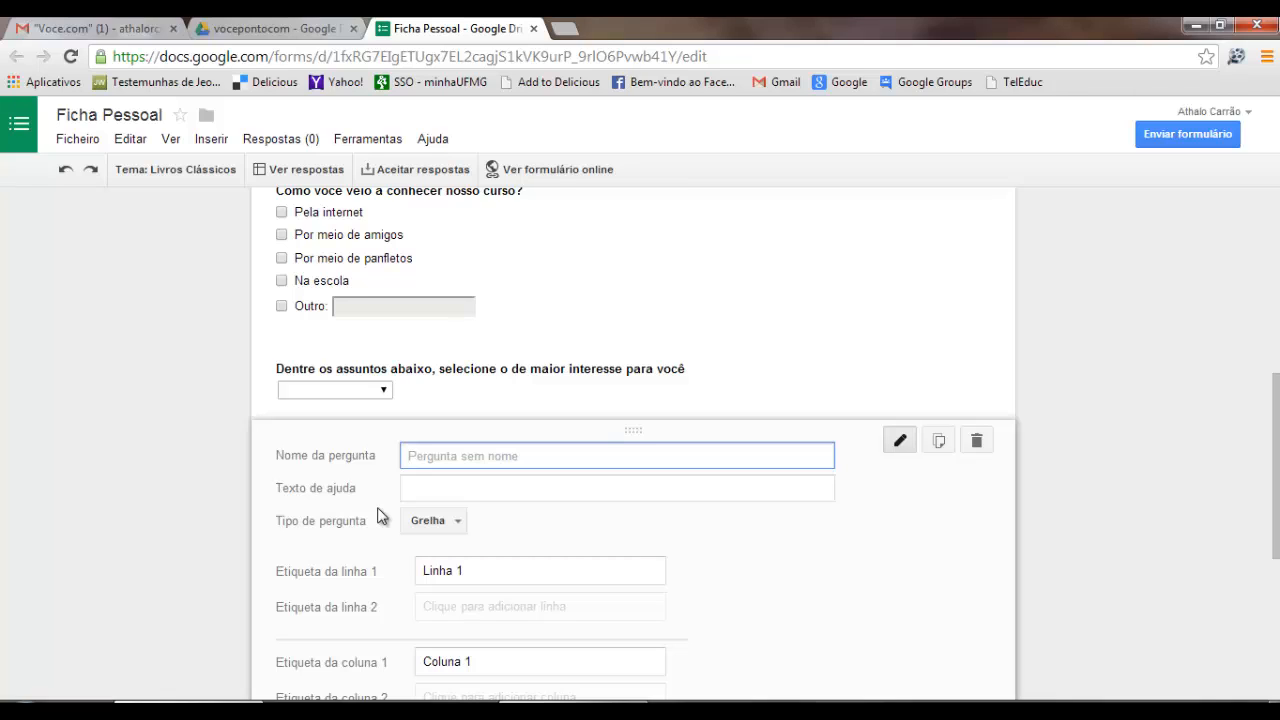
pyautogui.write('Sua opinião')
# Label the first row of the grid "Professor nativo é melhor do que outros professores."
pyautogui.scroll(-1, 391, 396)
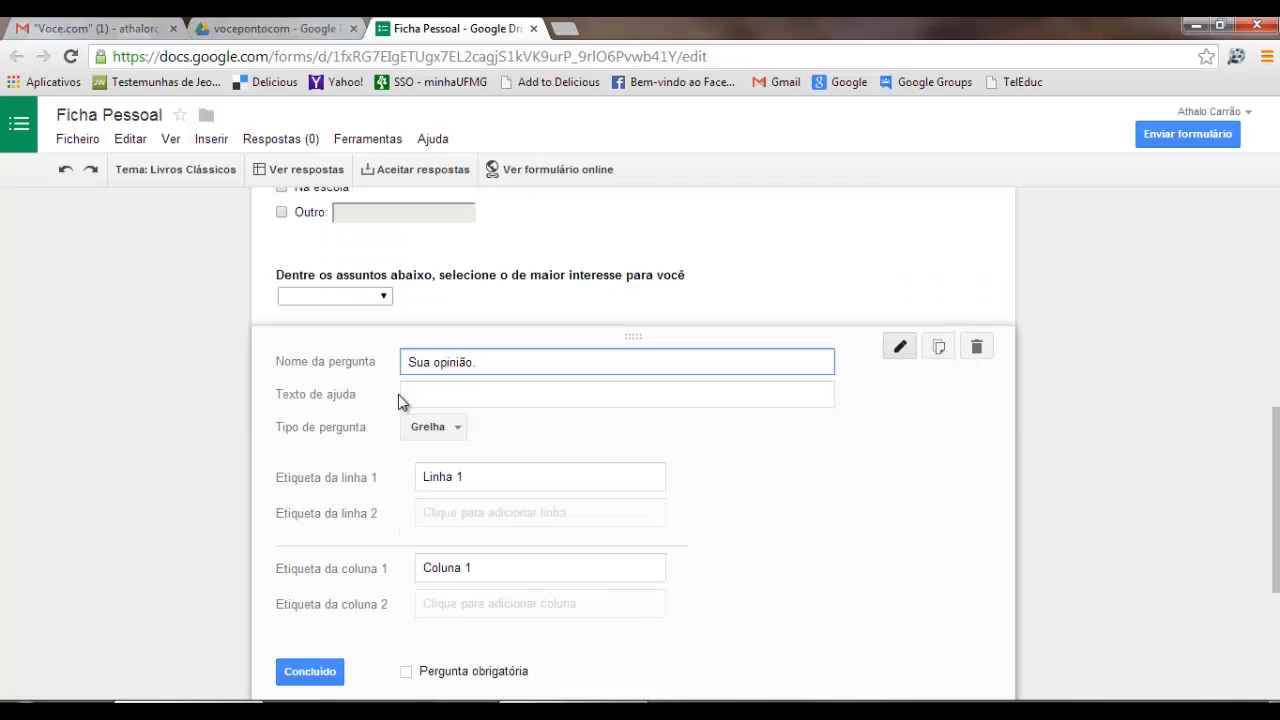
pyautogui.click(465, 473)
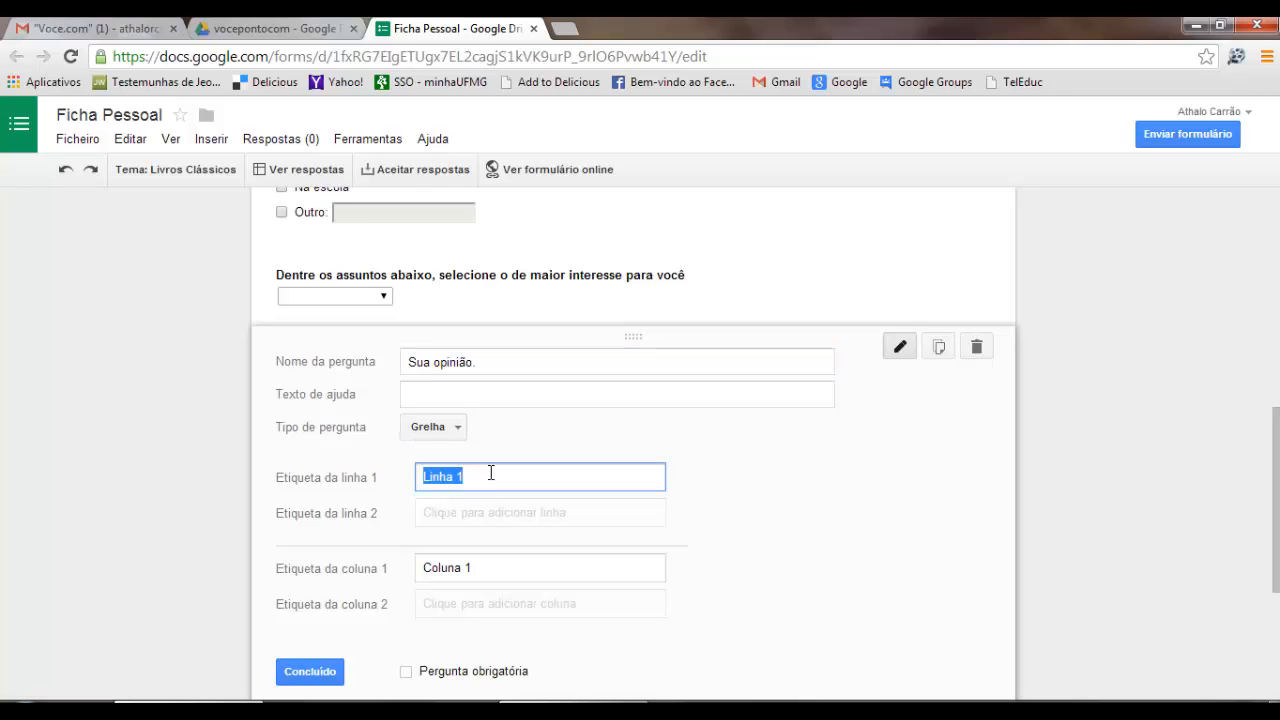
pyautogui.press('BackSpace')
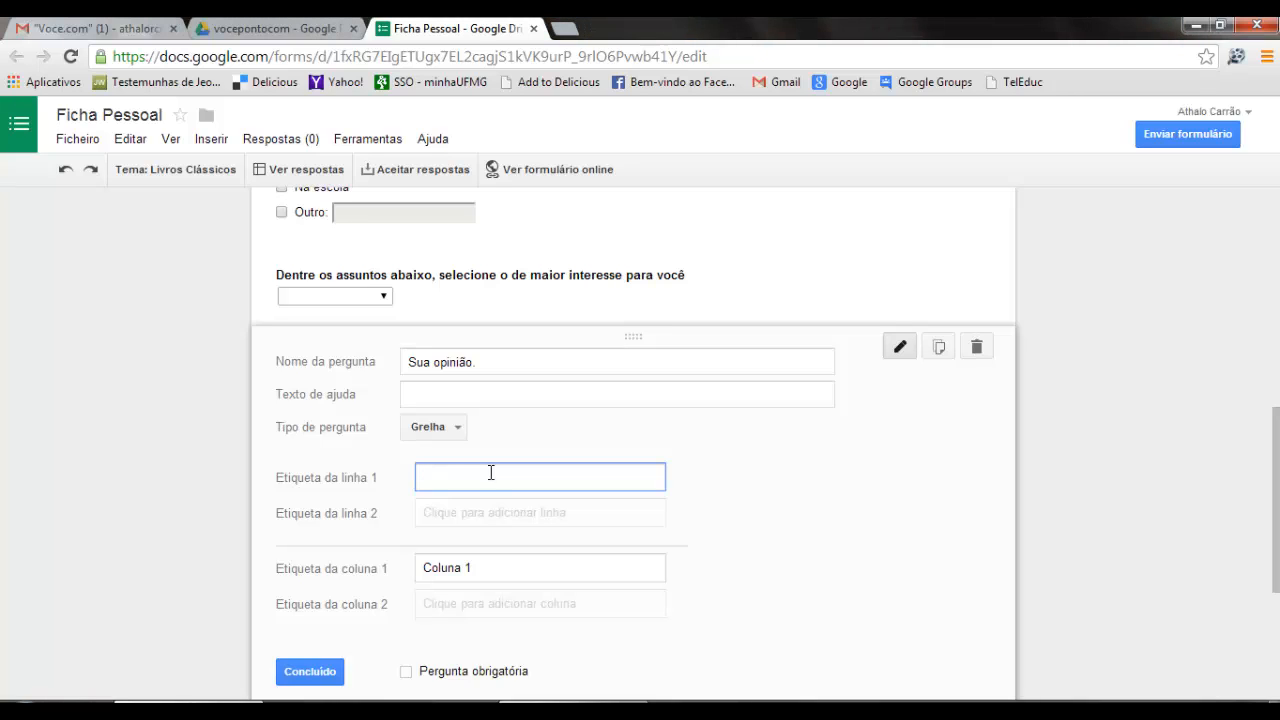
pyautogui.write('Professor nativo é melhor do que ou')
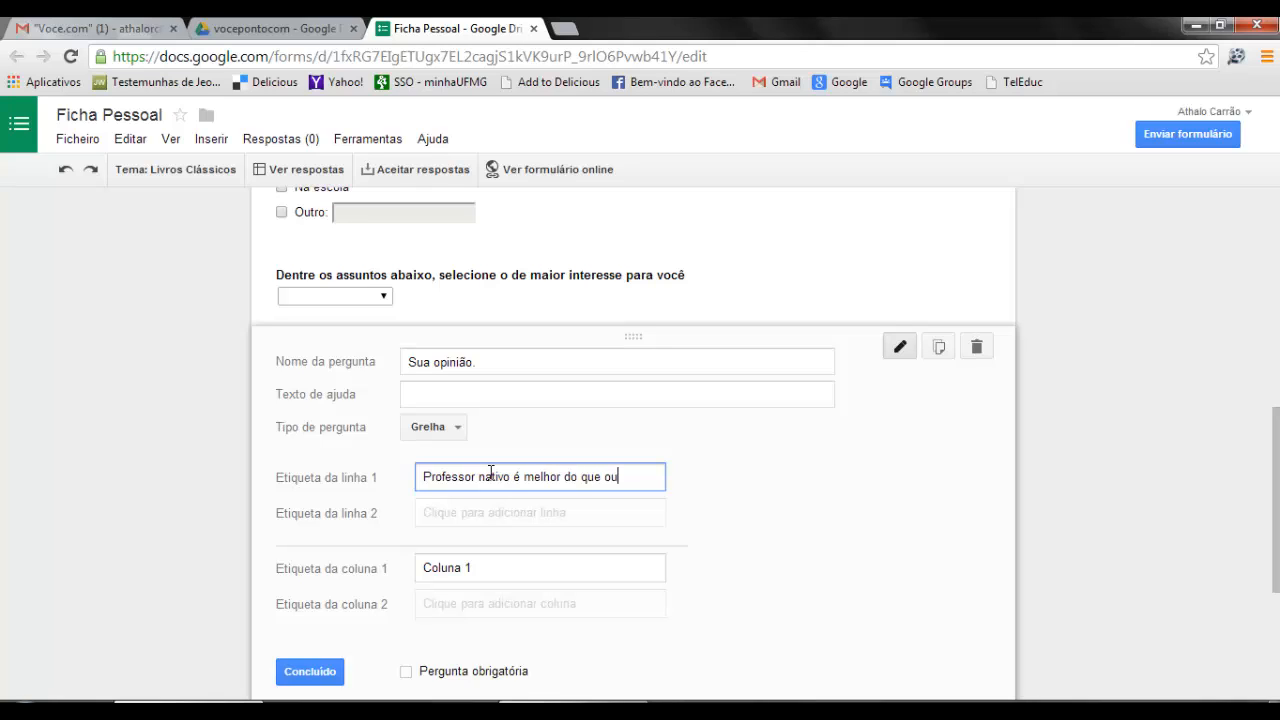
pyautogui.write('tros professor')
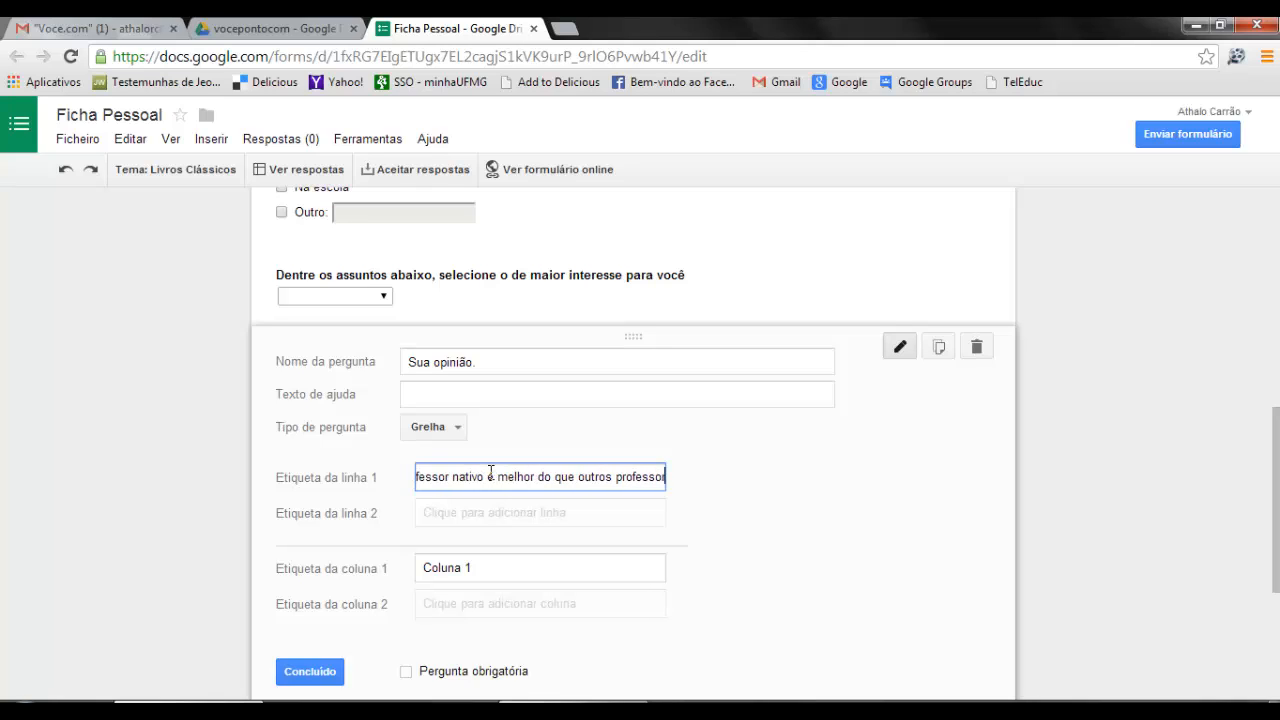
pyautogui.write('es.')
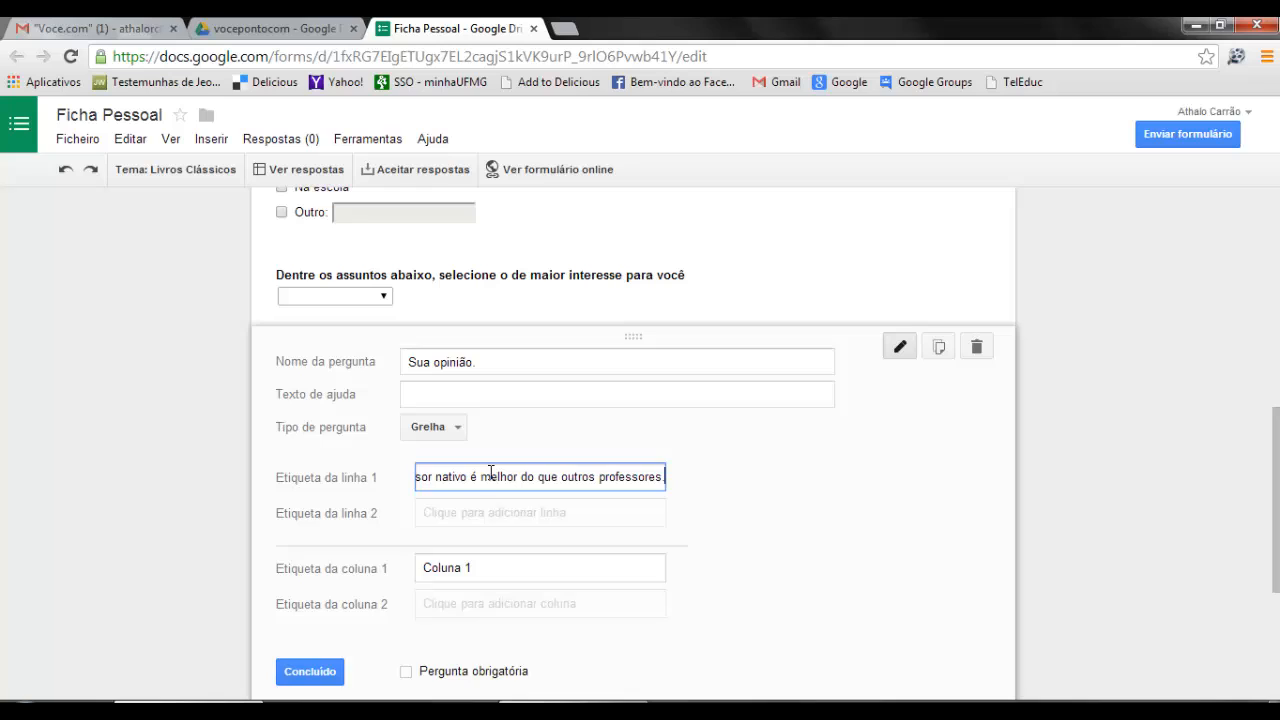
# Label the three grid columns "Concordo plenamente", "Concordo parcialmente" and "Não concordo"
pyautogui.click(496, 567)
pyautogui.write('Concordo plenamente')
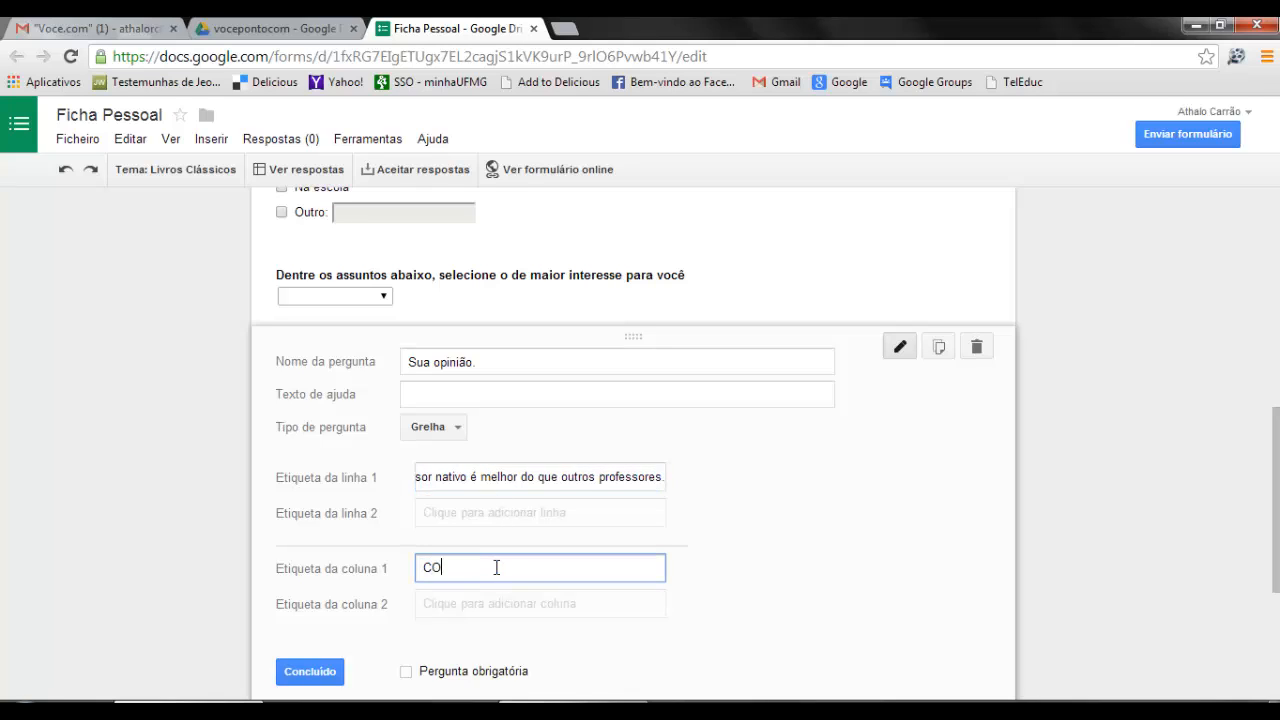
pyautogui.click(450, 603)
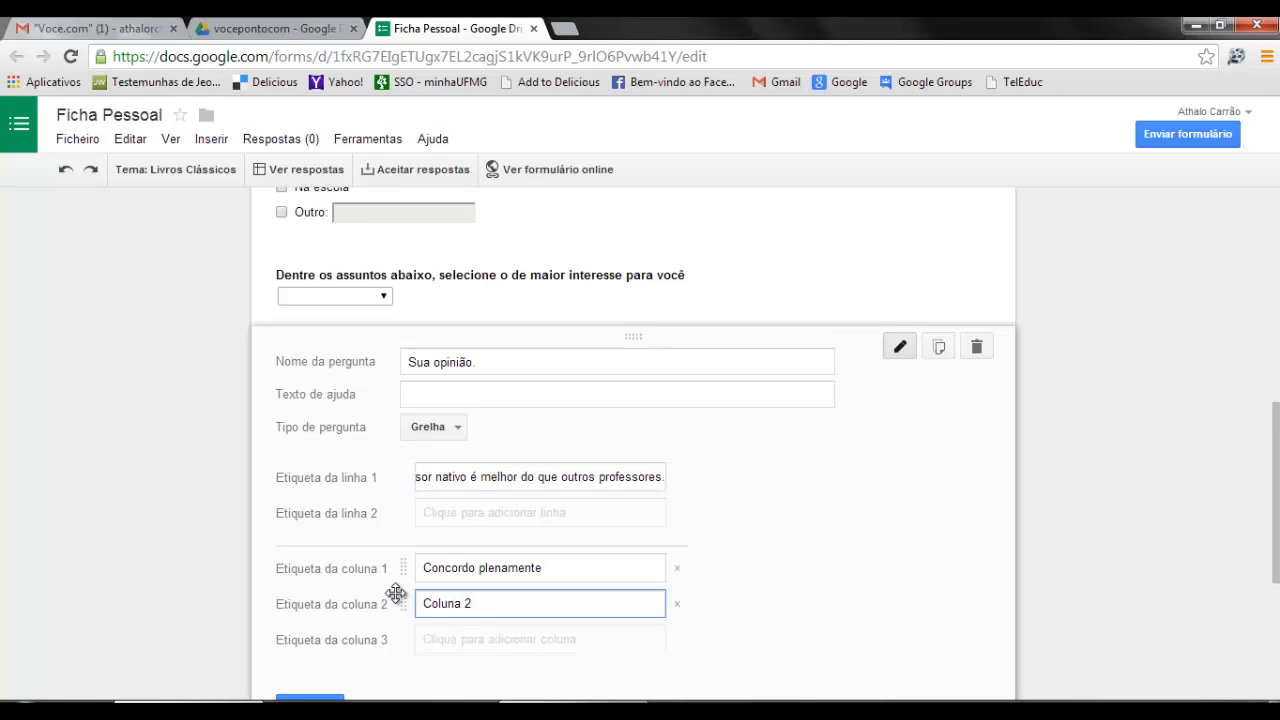
pyautogui.moveTo(472, 603); pyautogui.dragTo(386, 600)
pyautogui.write('Concordo parcialmente')
pyautogui.click(450, 640)
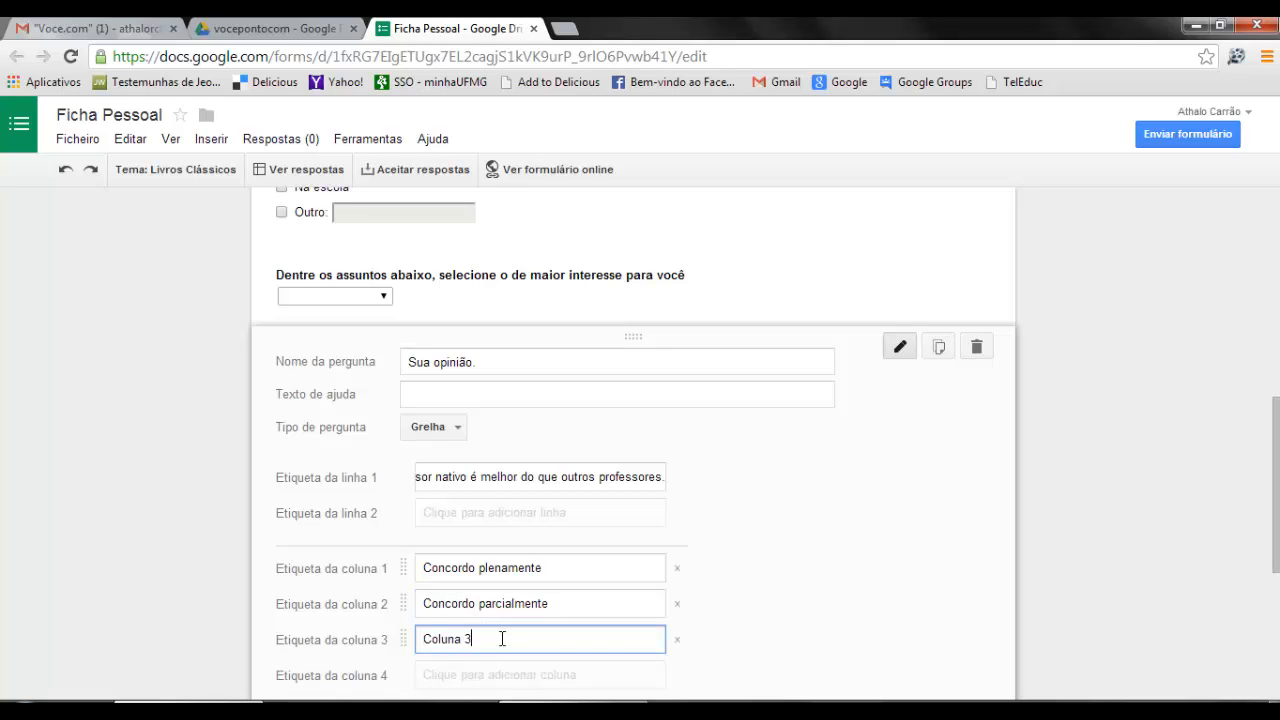
pyautogui.write('Não concordo')
# Add the grid rows "Não preciso aprender gramática para me comunicar." and "É necessário morar fora do Brasil para aprender inglês." and finish the question
pyautogui.scroll(-1, 358, 570)
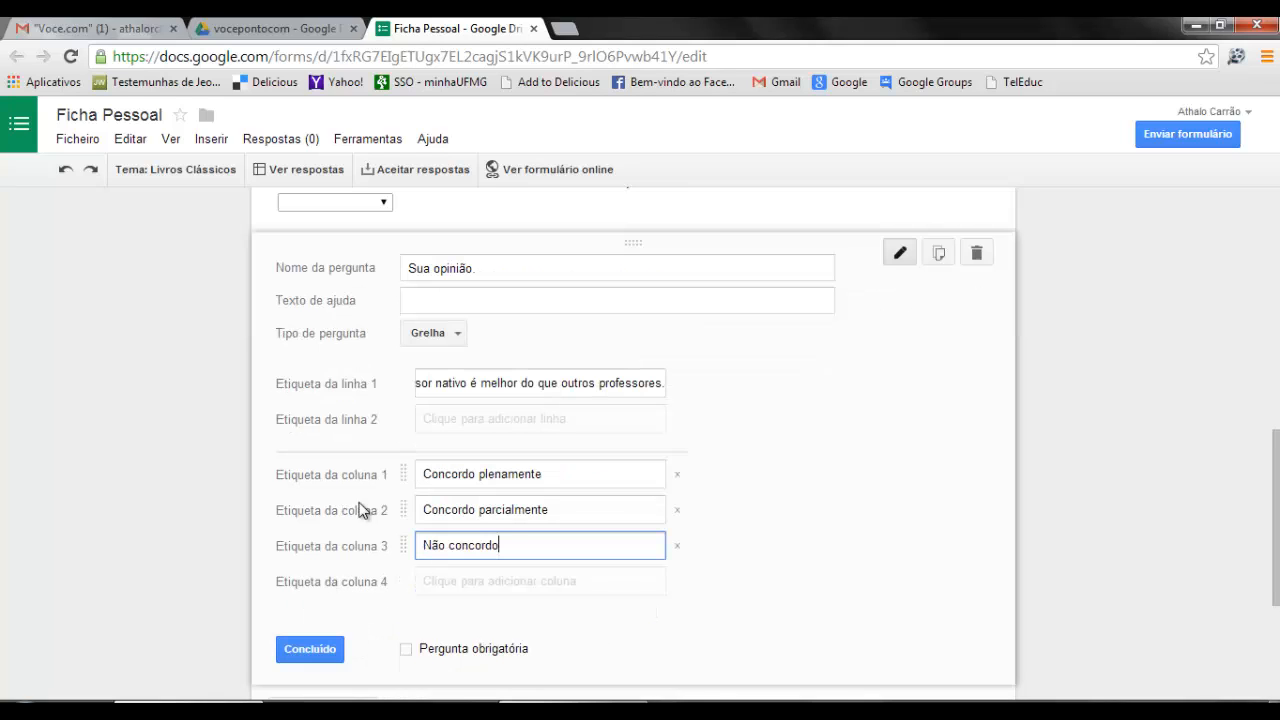
pyautogui.click(471, 420)
pyautogui.moveTo(511, 417); pyautogui.dragTo(388, 422)
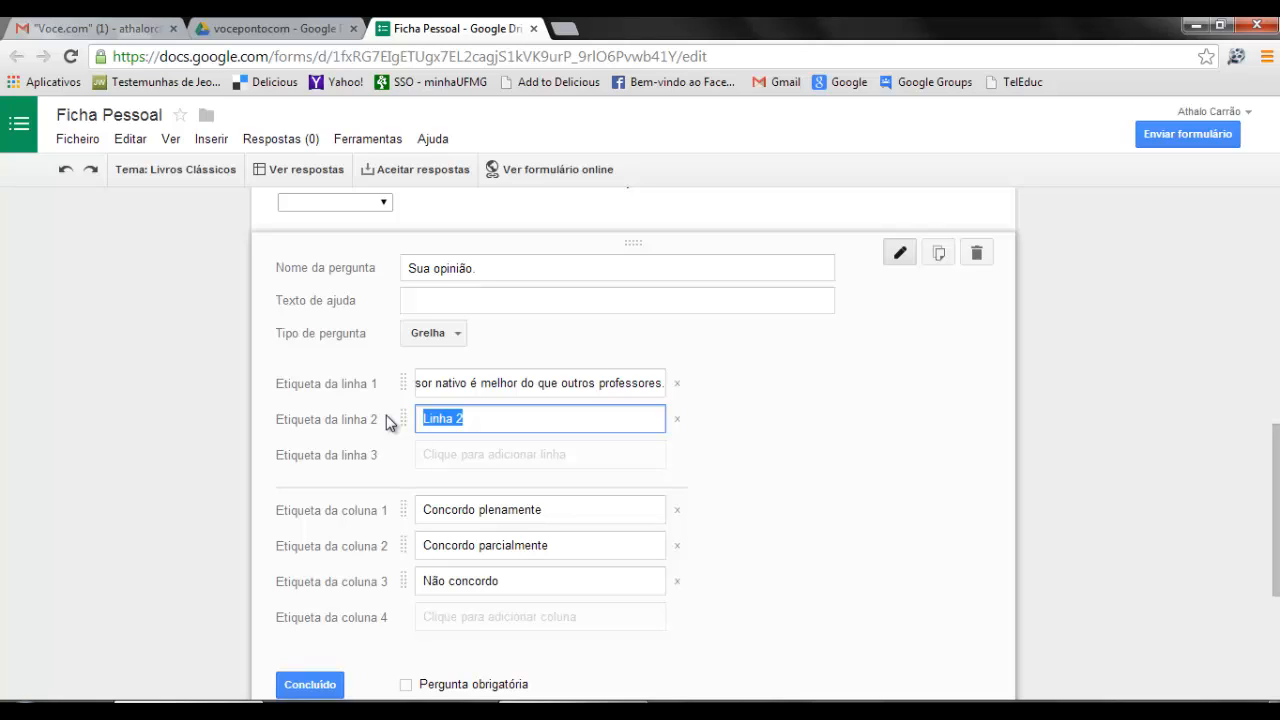
pyautogui.write('Nã')
pyautogui.moveTo(472, 454); pyautogui.dragTo(407, 454)
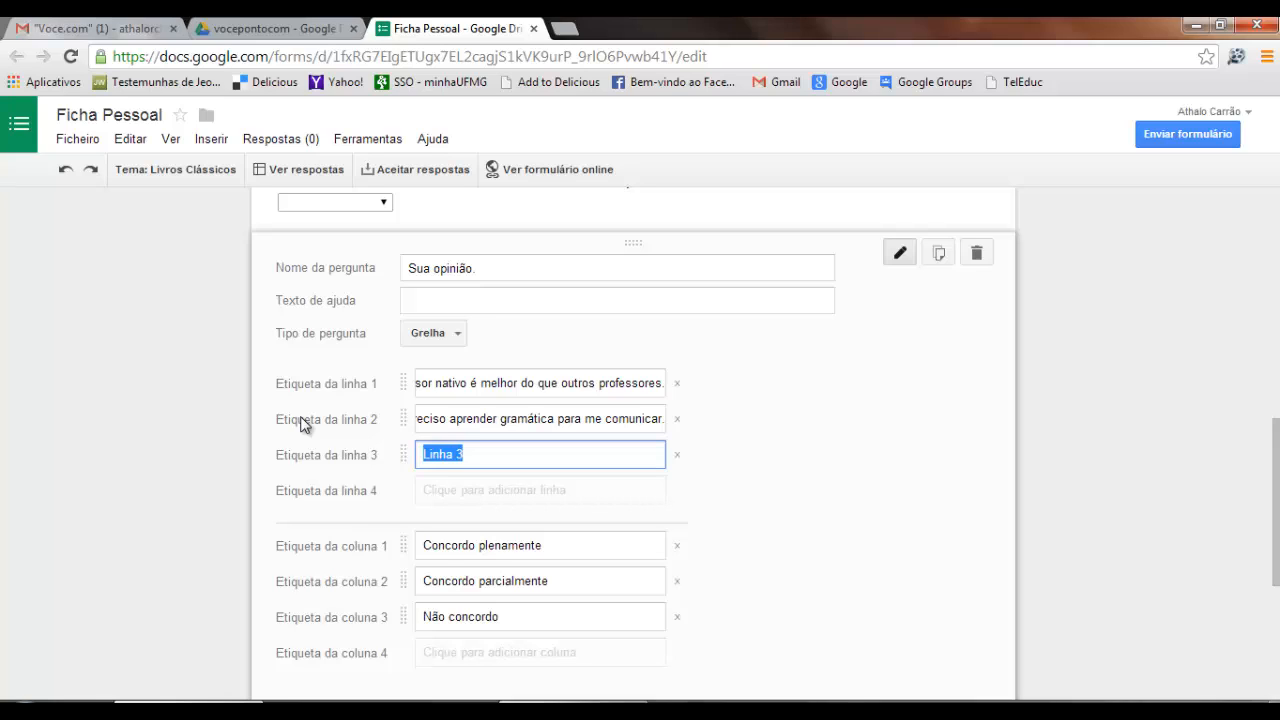
pyautogui.hotkey('ctrl', 'v')
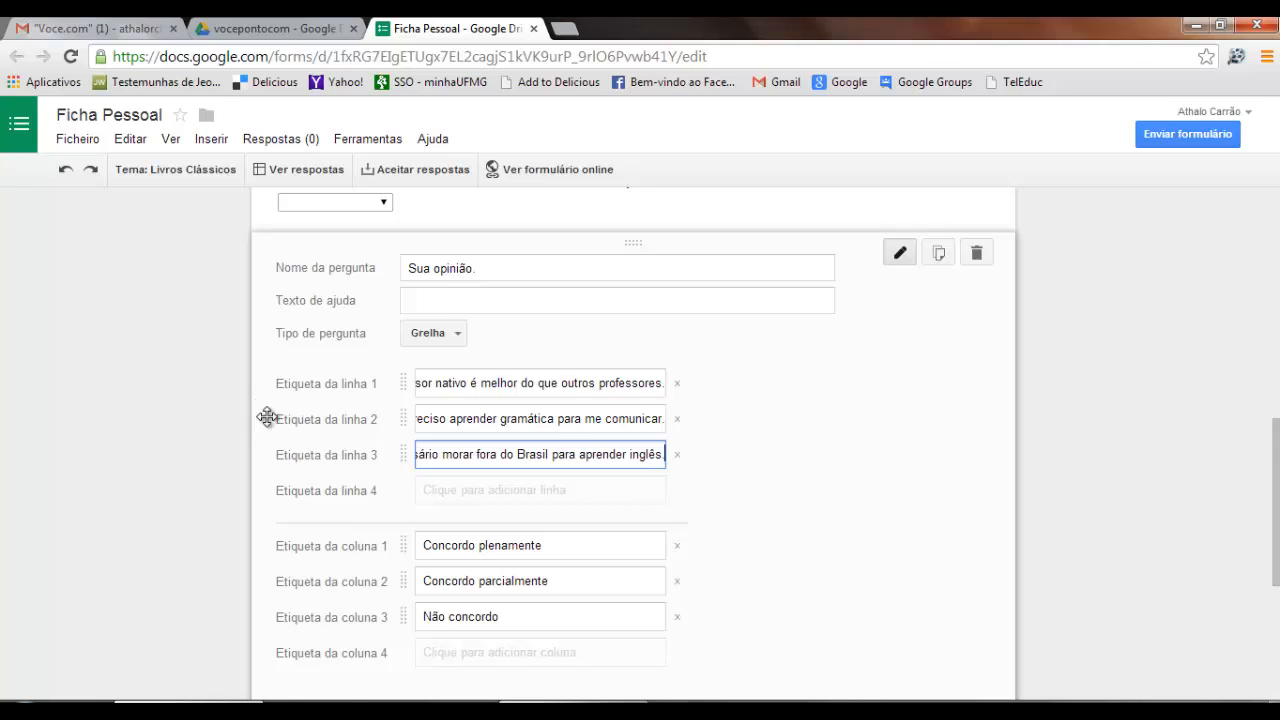
pyautogui.scroll(-1, 157, 438)
pyautogui.click(301, 624)
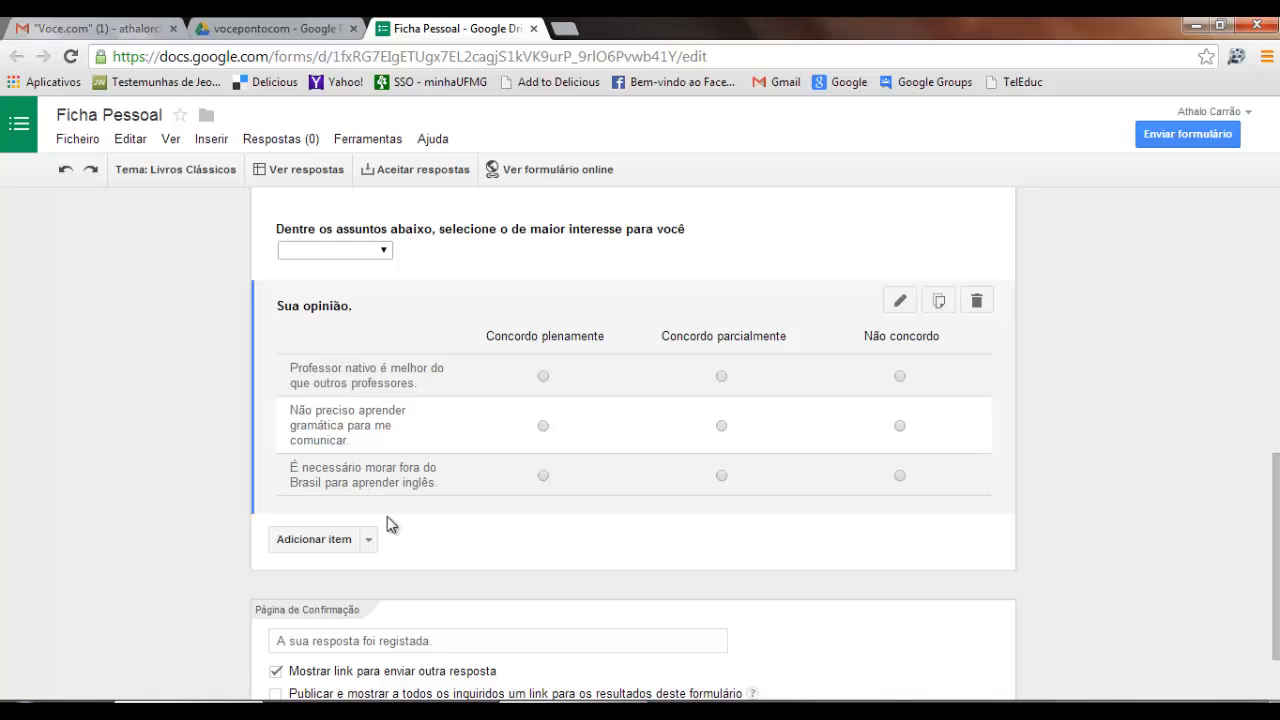
# Add a scale question named "O que você achou desse formulário" after the grid question
pyautogui.click(369, 540)
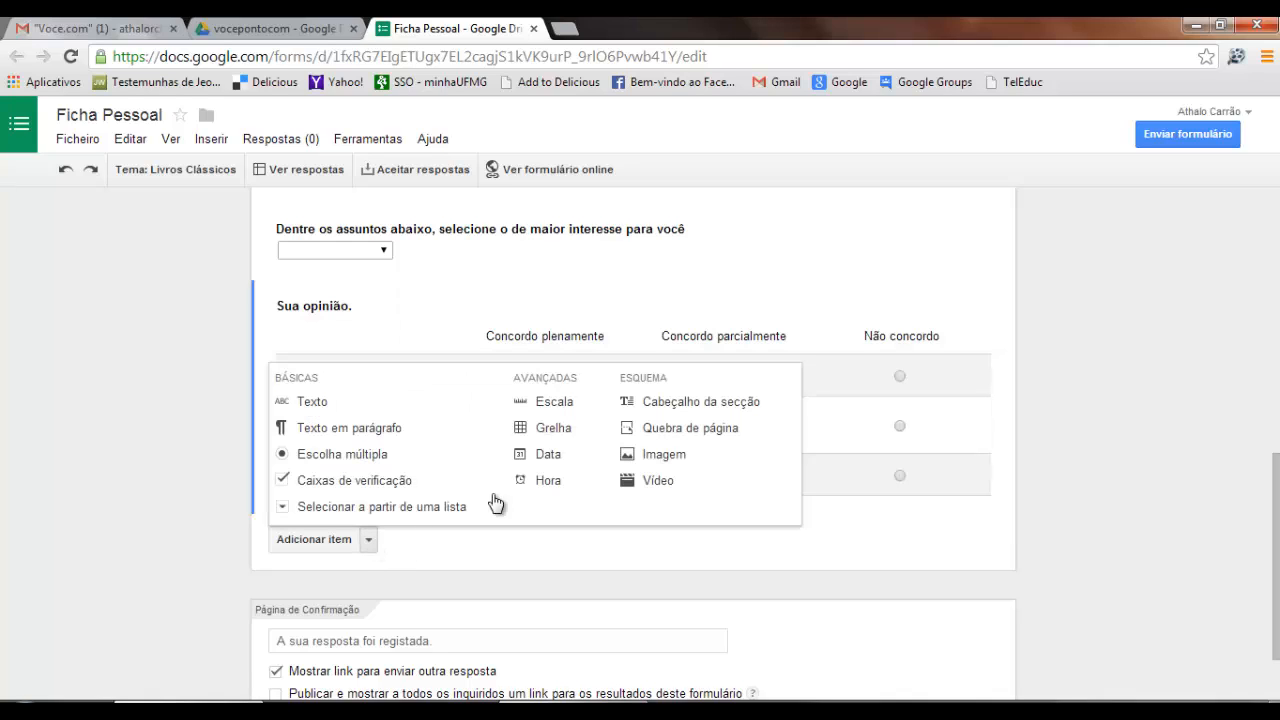
pyautogui.click(542, 410)
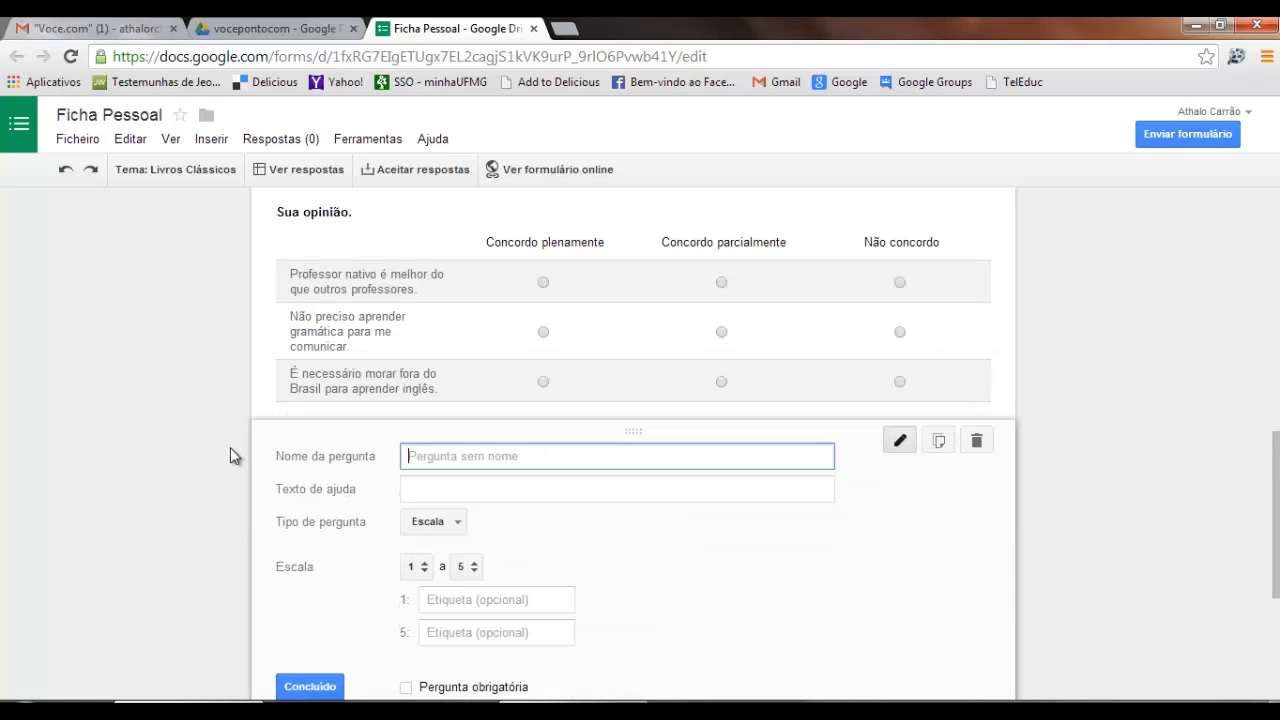
pyautogui.write('O que você achou desse formulário')
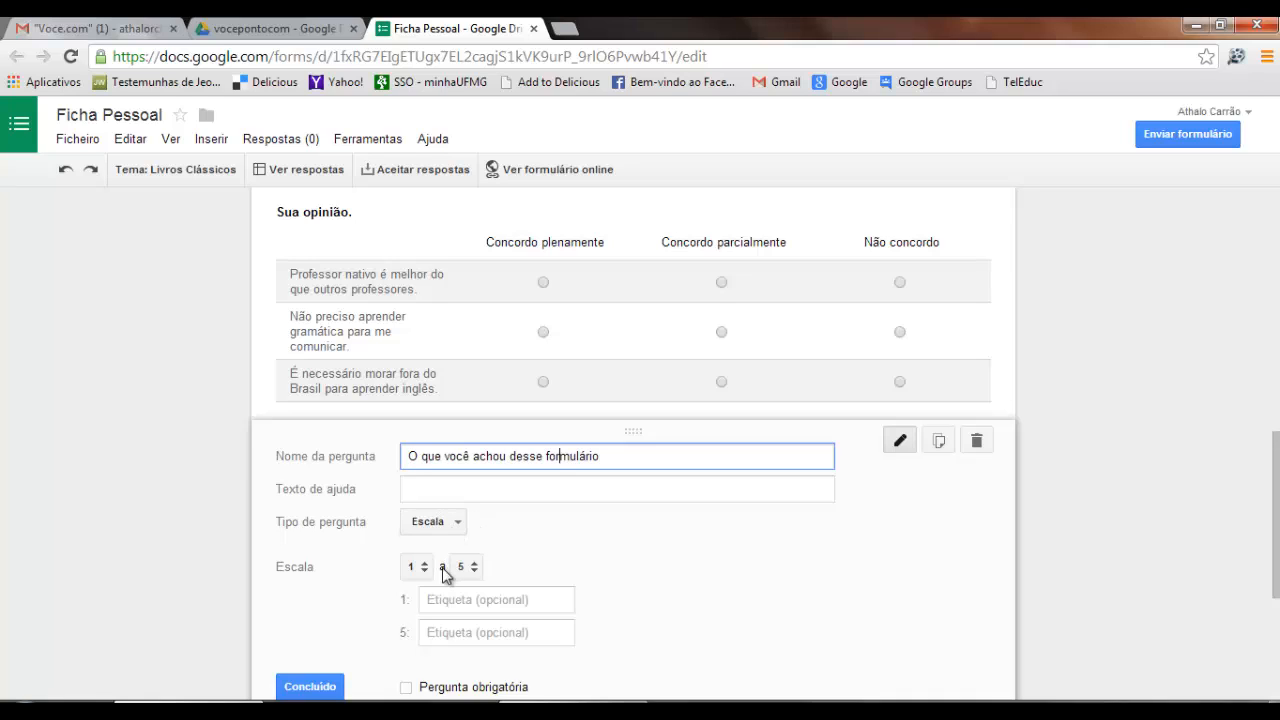
# Label scale value 1 "Longo e desnecessário" and value 5 "Apropriado", and finish the question
pyautogui.scroll(-1, 460, 530)
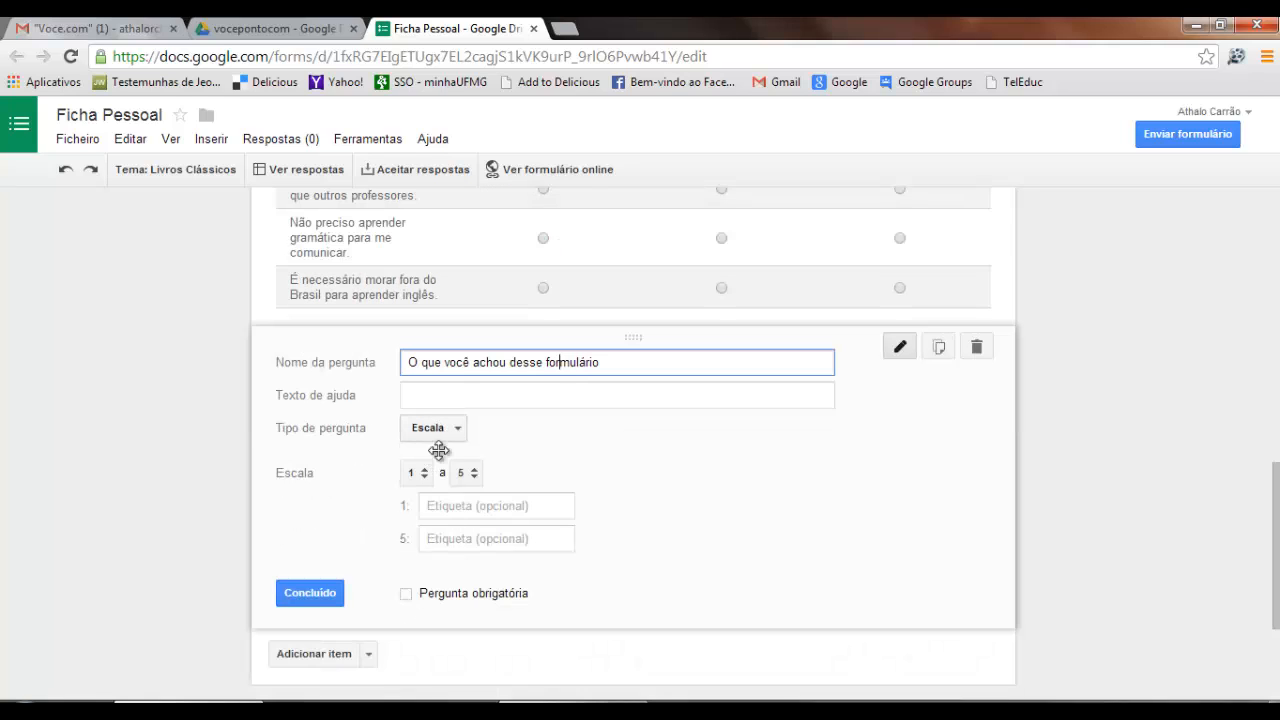
pyautogui.click(471, 506)
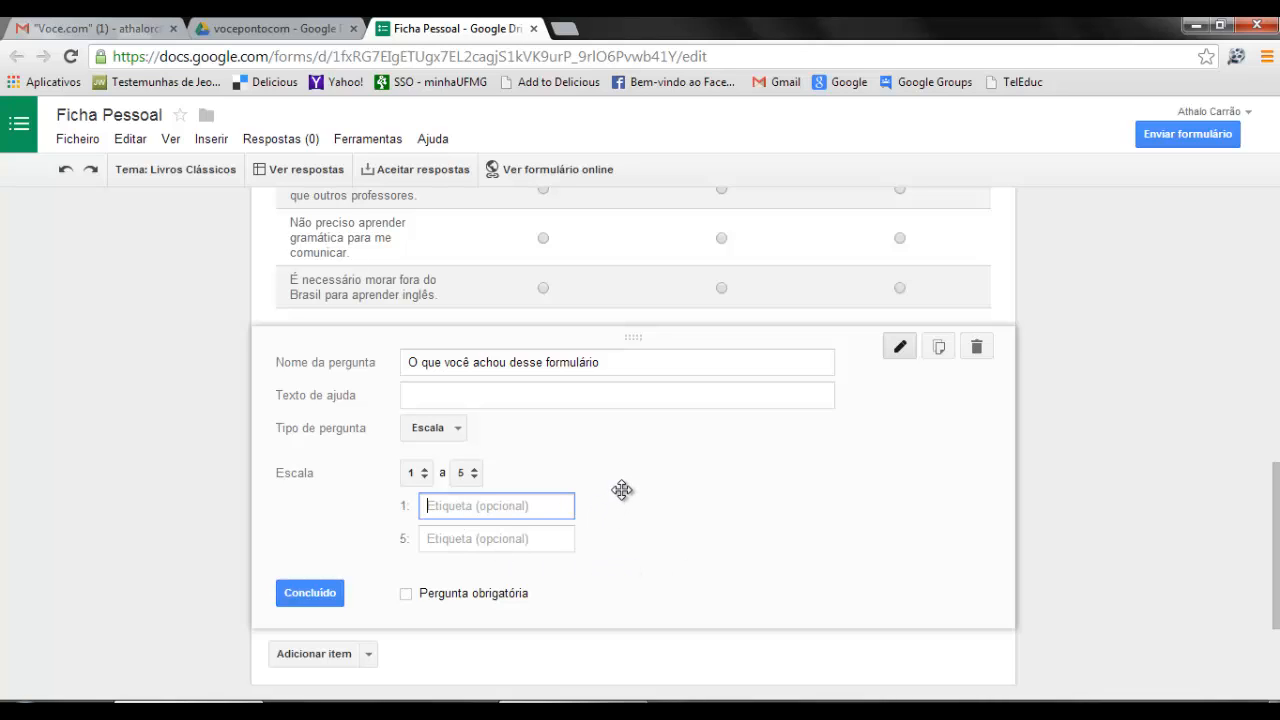
pyautogui.write('Longo e desnecessário')
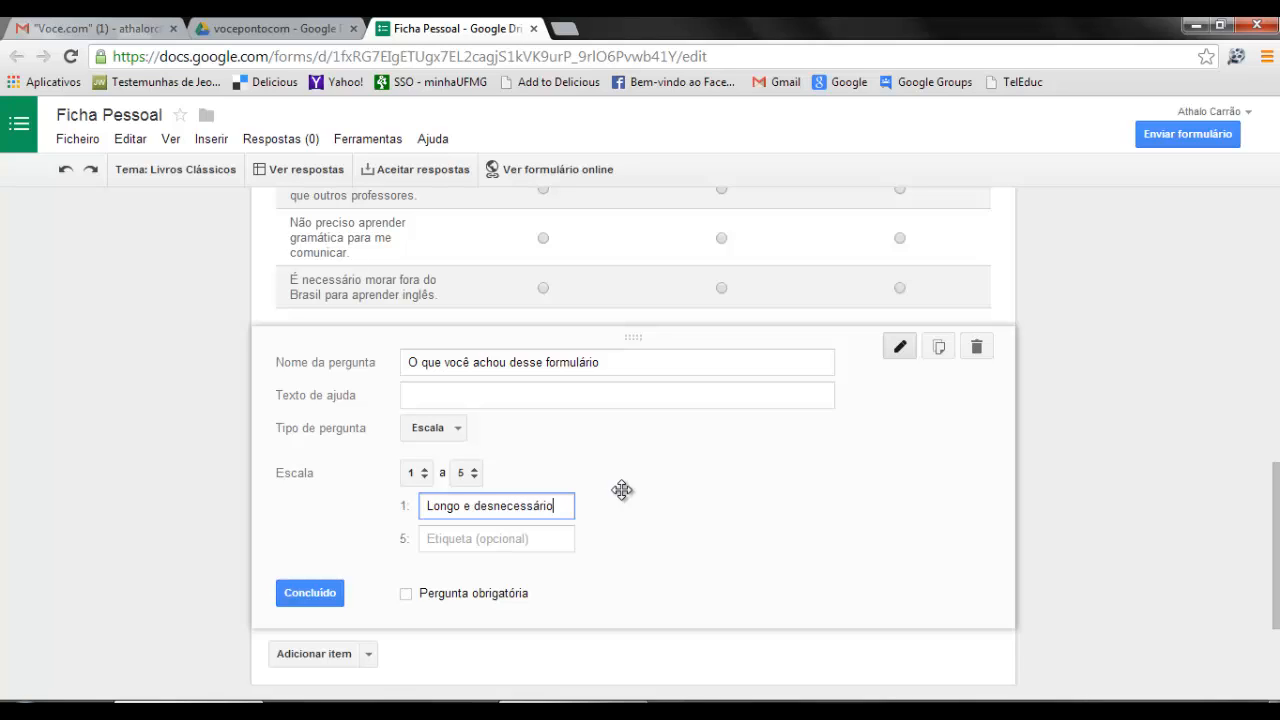
pyautogui.click(505, 539)
pyautogui.write('Apro')
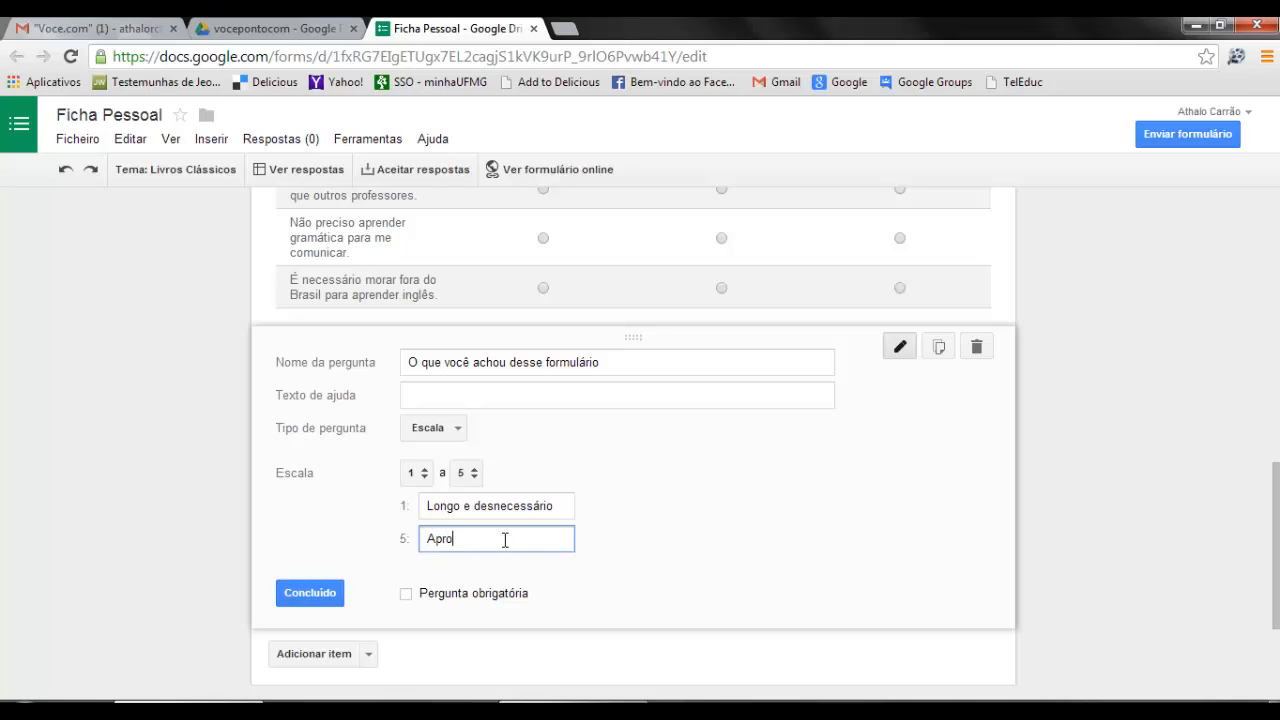
pyautogui.write('priado')
pyautogui.click(336, 597)
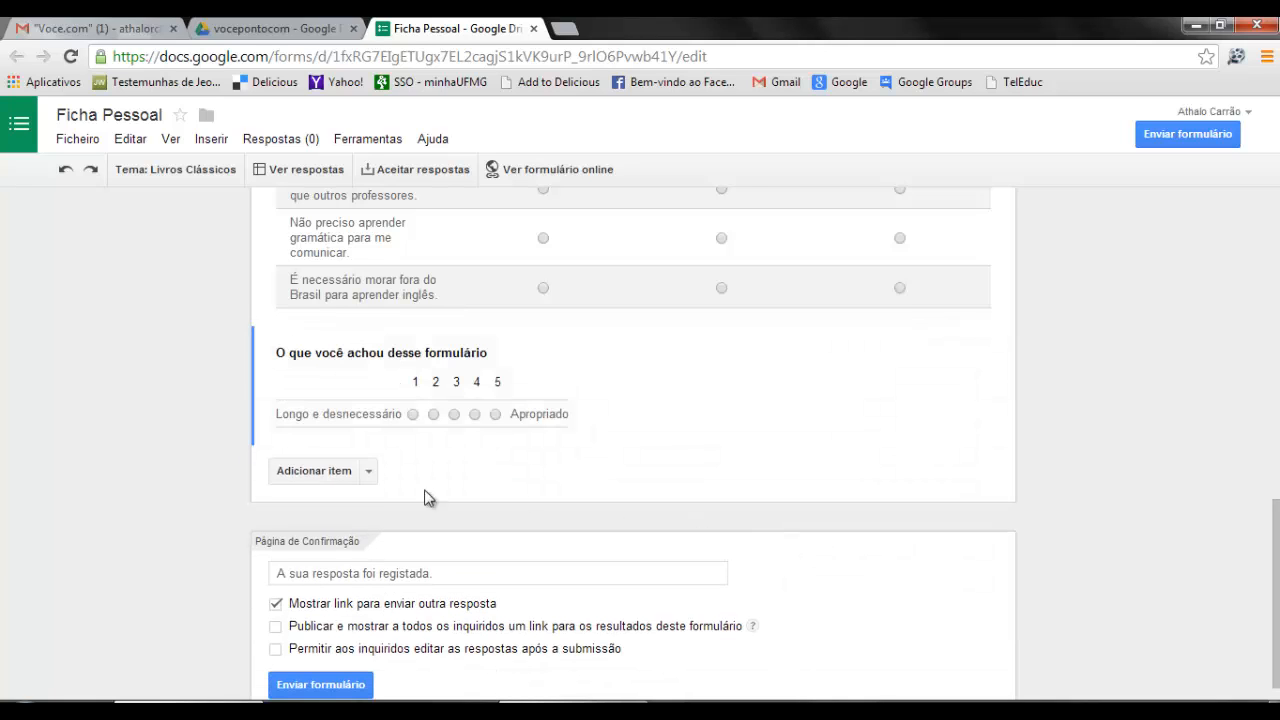
# Set the confirmation page's custom message to "Obrigado por preencher esse formulário."
pyautogui.moveTo(372, 424)
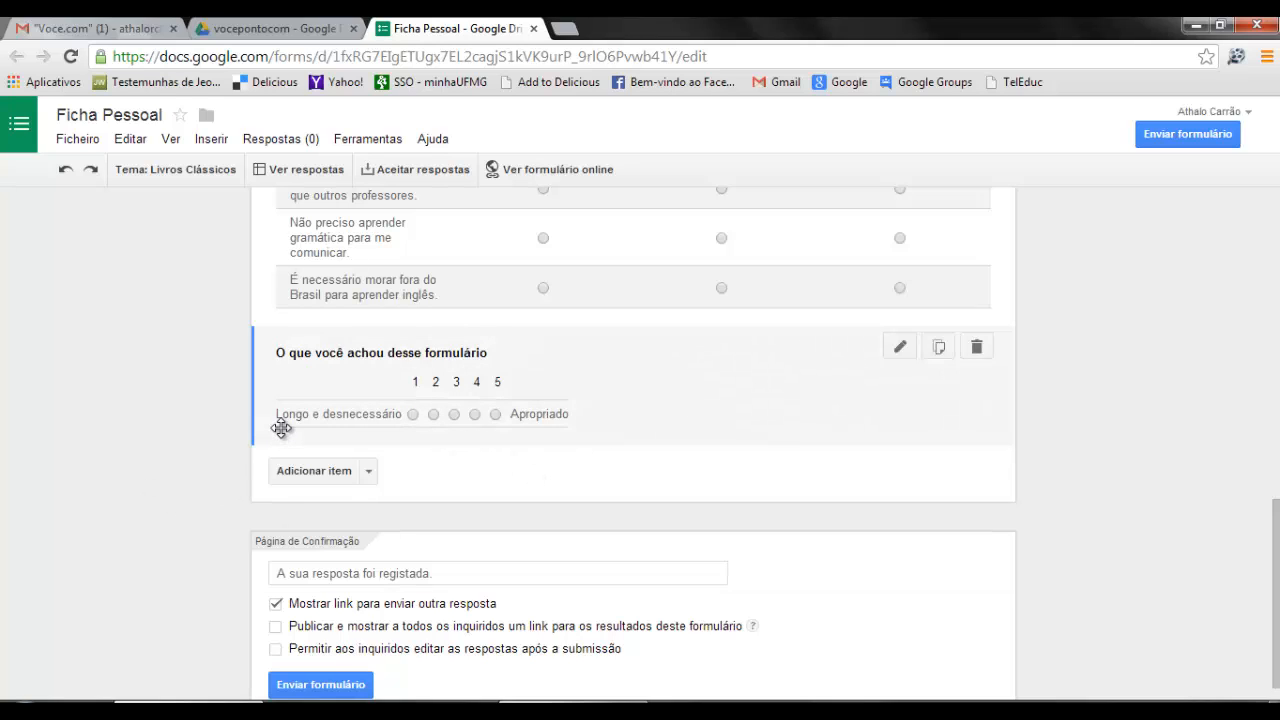
pyautogui.scroll(-1, 386, 437)
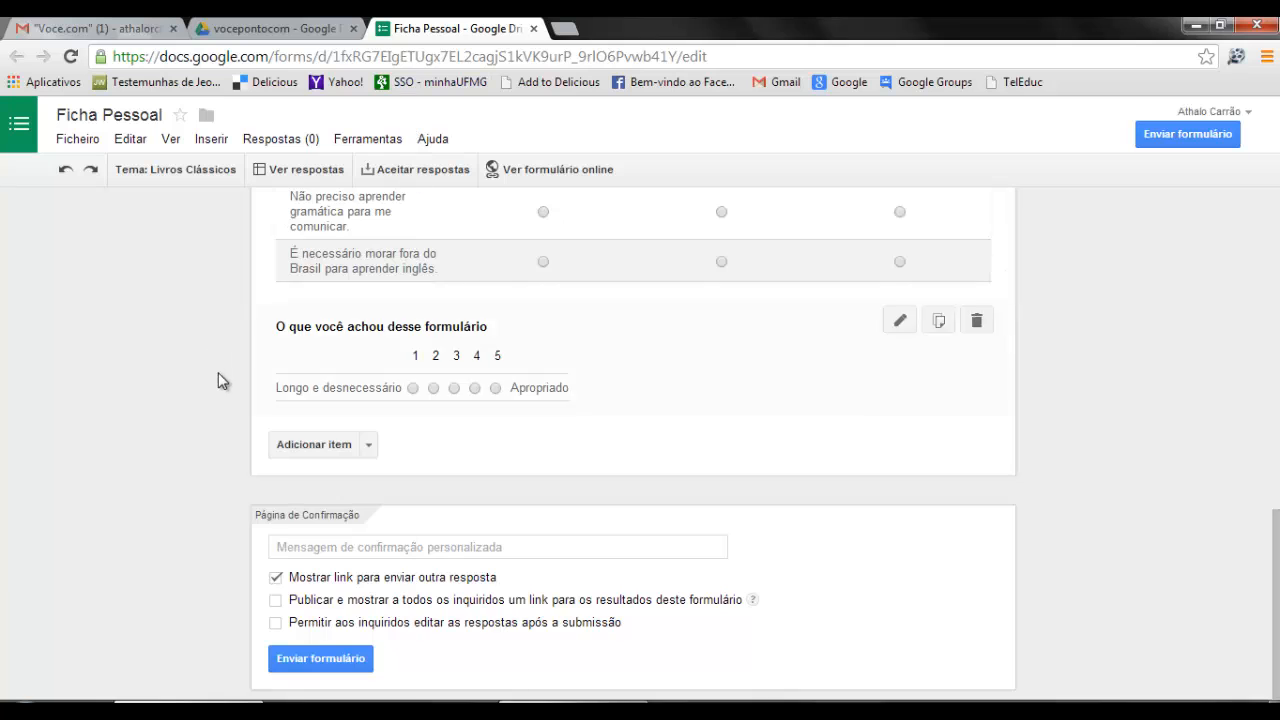
pyautogui.scroll(8, 220, 378)
pyautogui.scroll(-5, 240, 295)
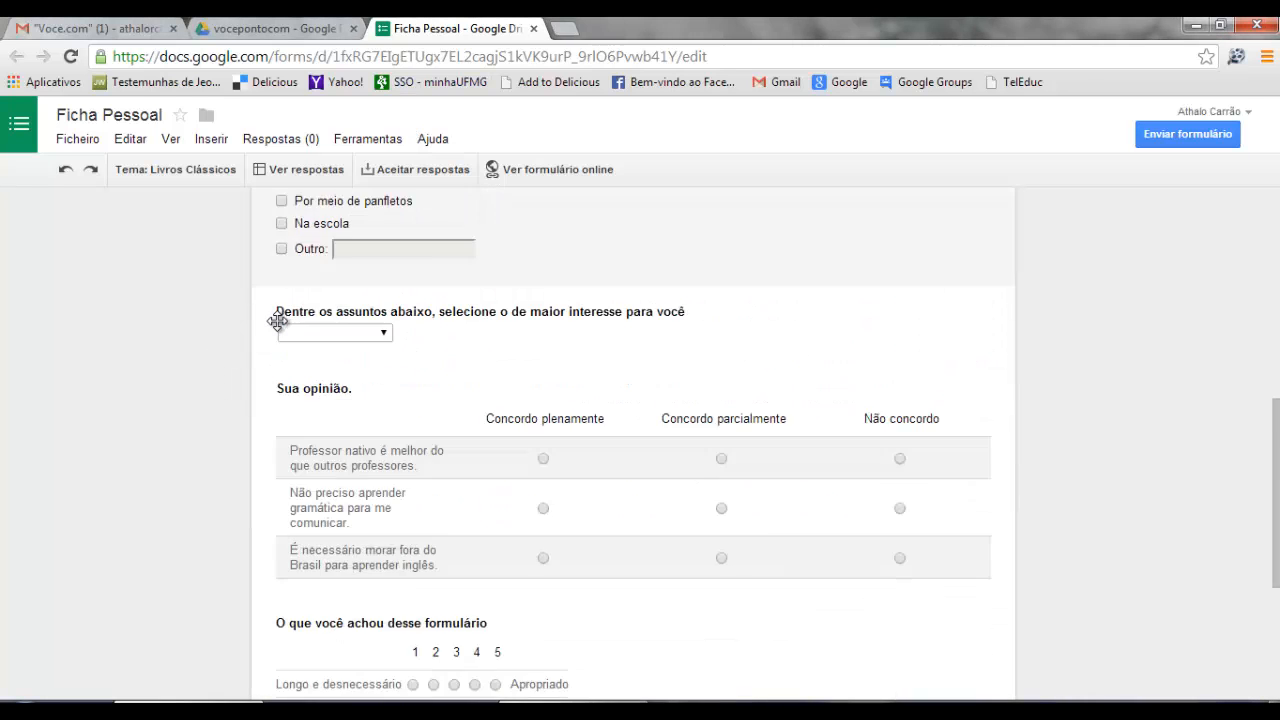
pyautogui.scroll(-3, 277, 320)
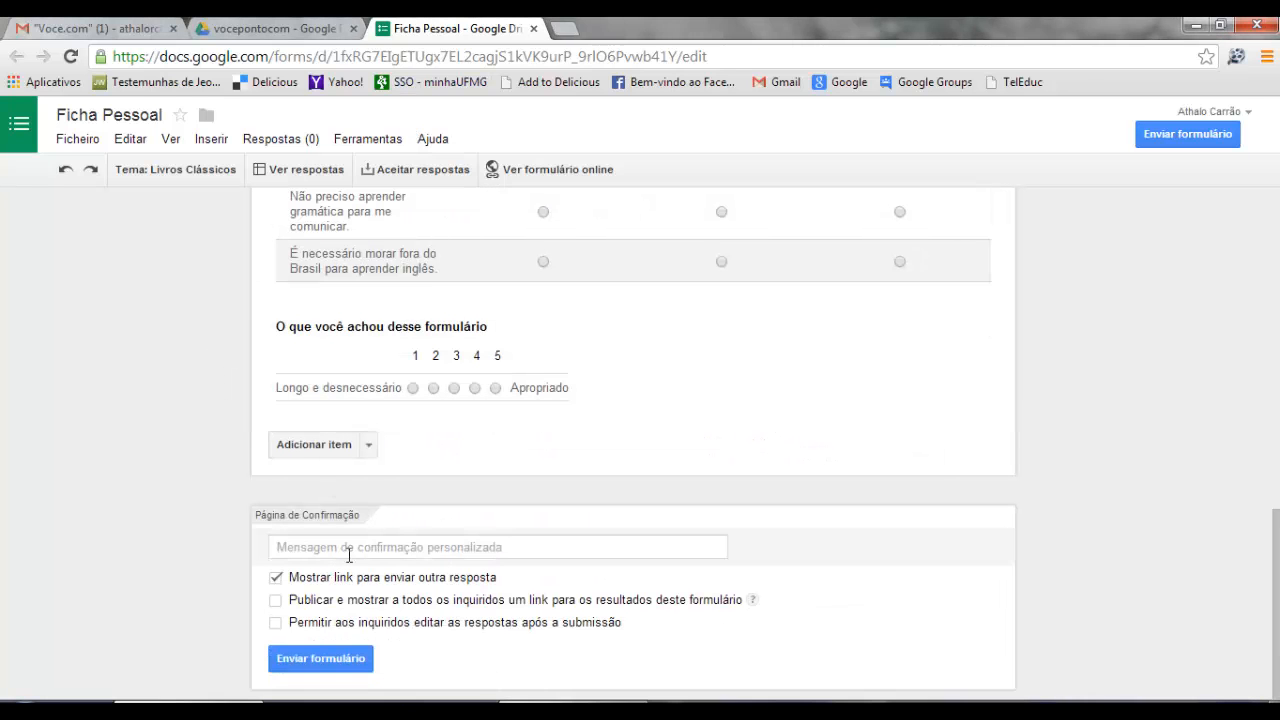
pyautogui.click(295, 546)
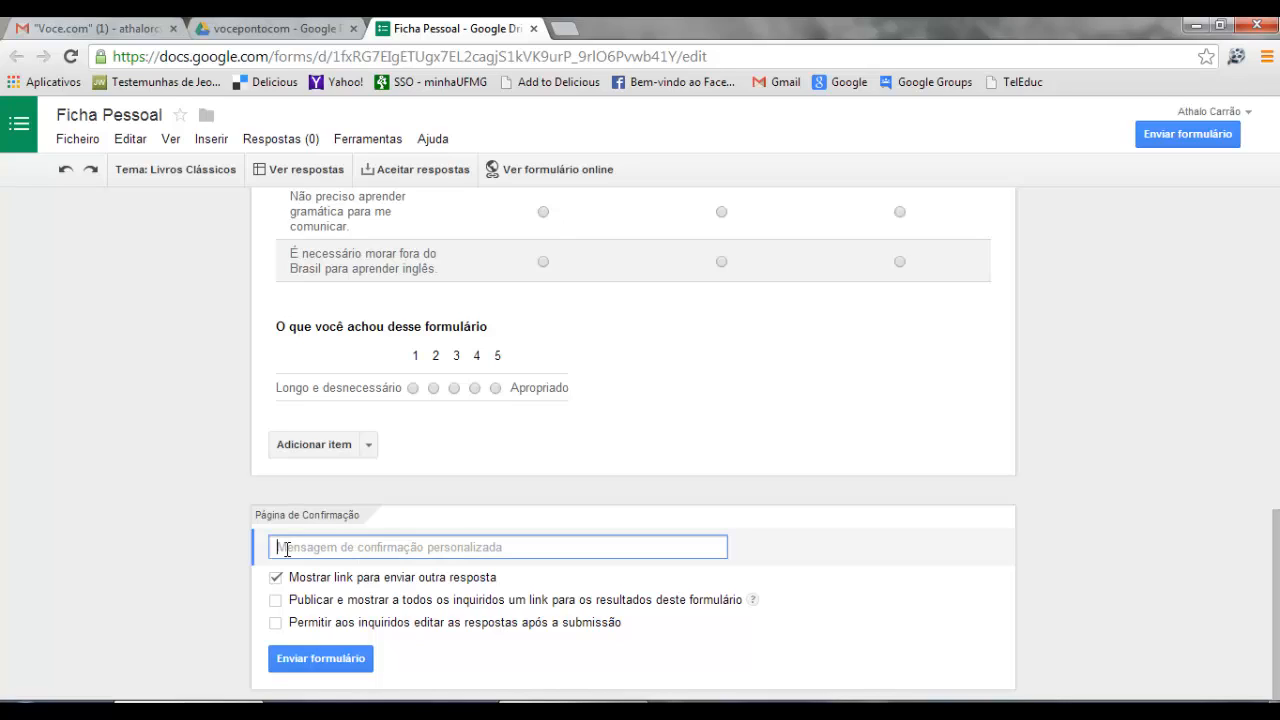
pyautogui.write('Obrigado por pre')
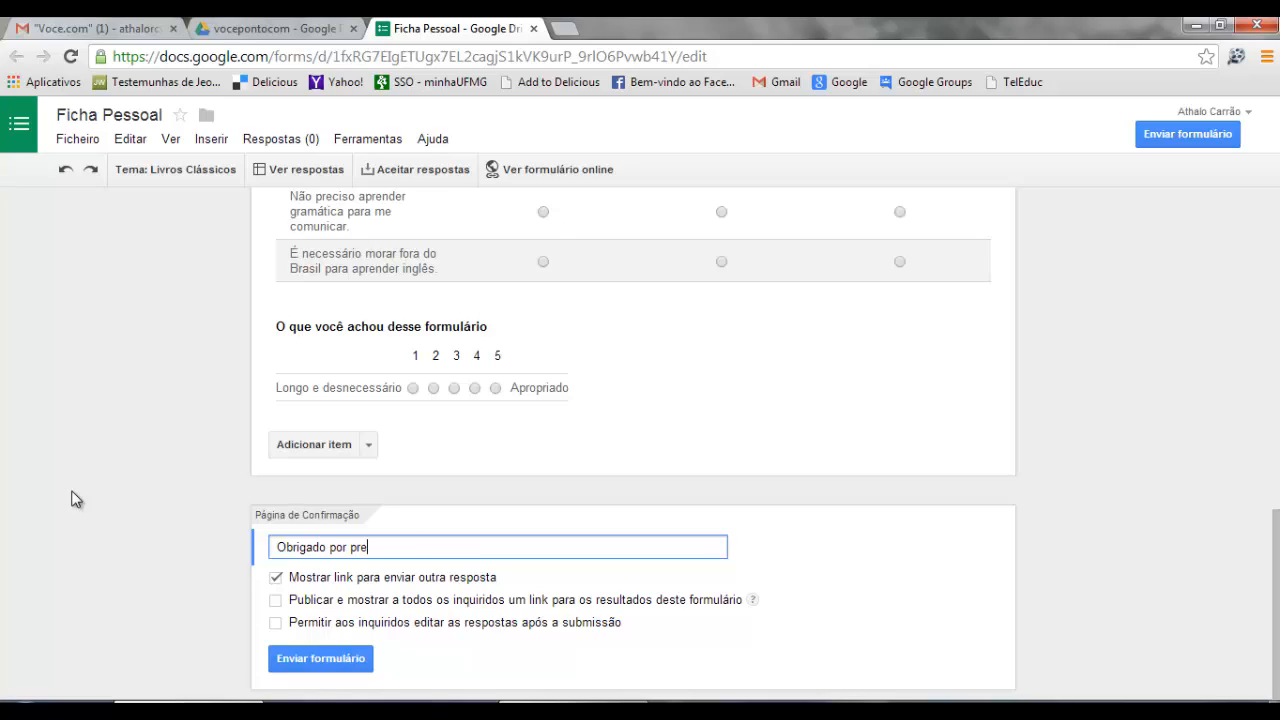
pyautogui.write('encher esse formulário')
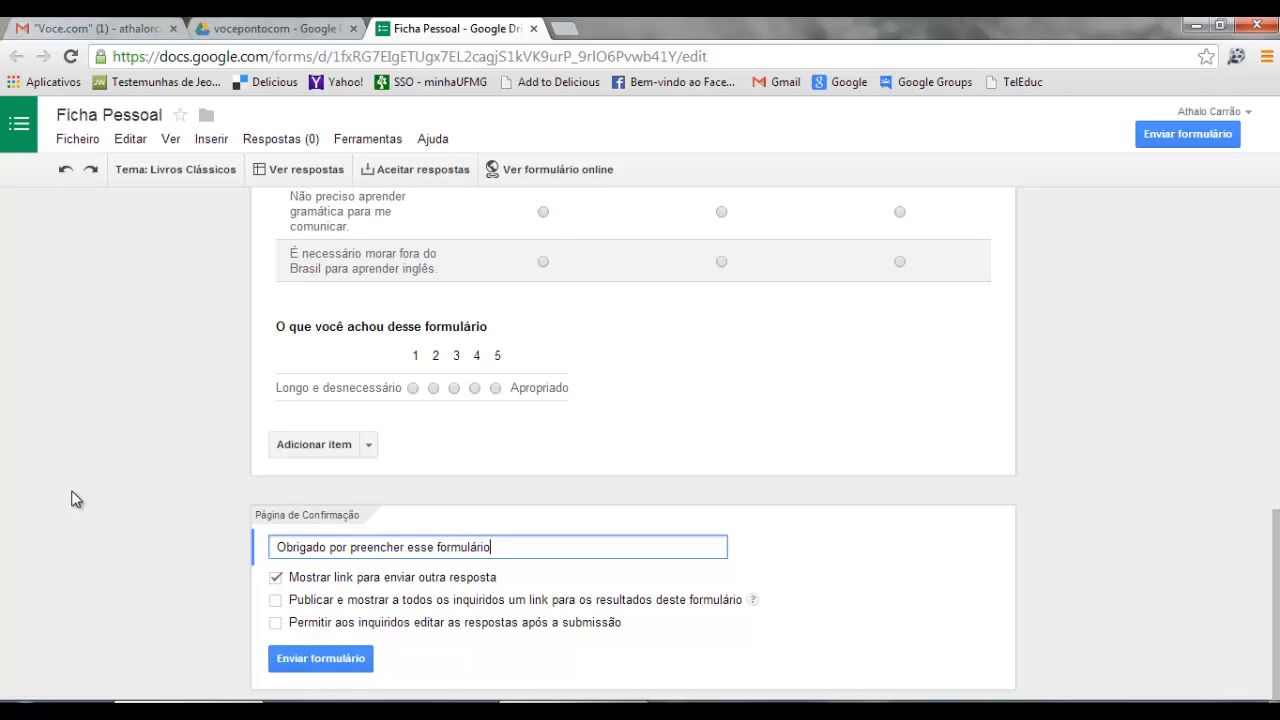
pyautogui.write('.')
pyautogui.click(158, 416)
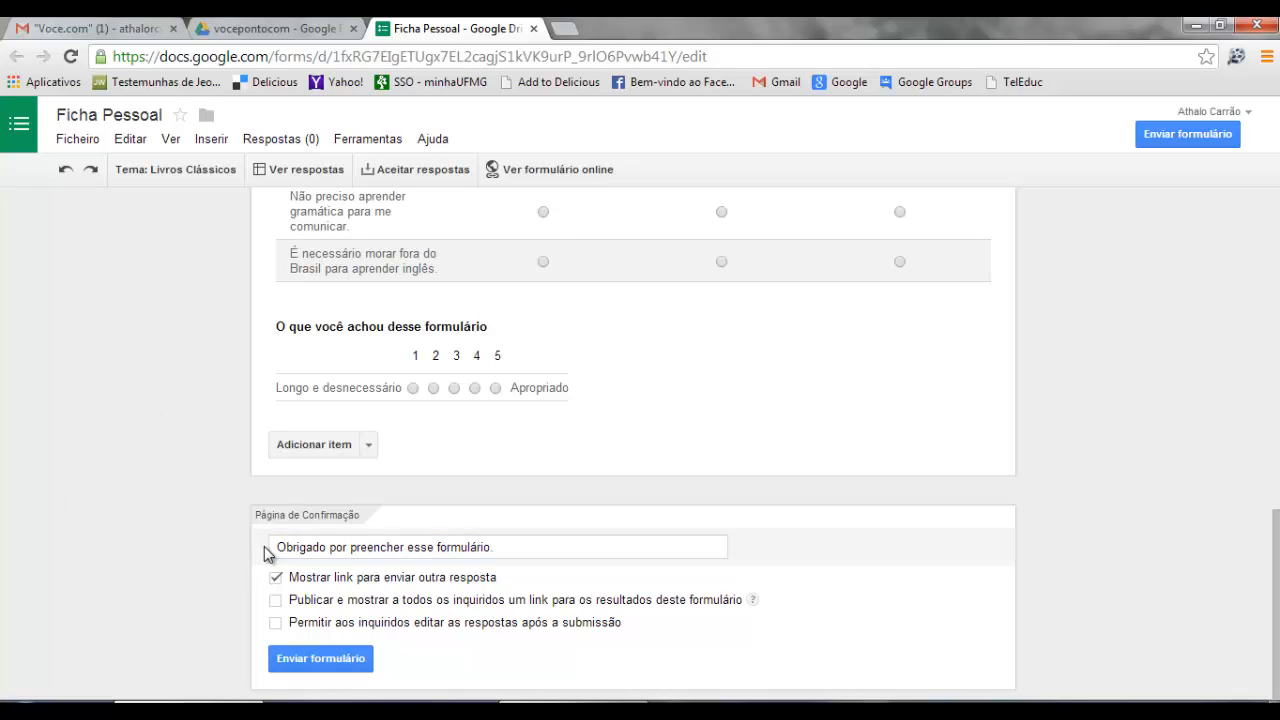
# Add the form description "Esse formulário destina-se a conhecê-lo melhor como aluno do nosso curso de inglês. Por favor, responda a todas as perguntas com sinceridade."
pyautogui.scroll(15, 236, 532)
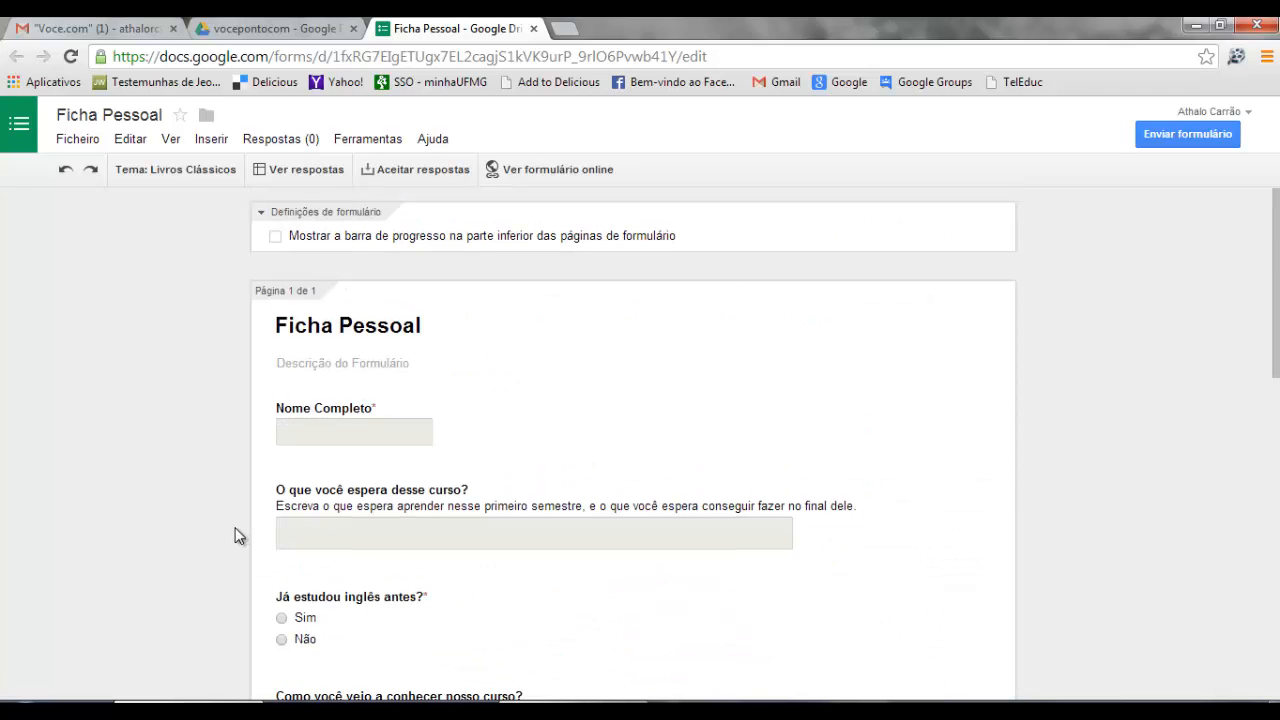
pyautogui.click(348, 365)
pyautogui.write('E')
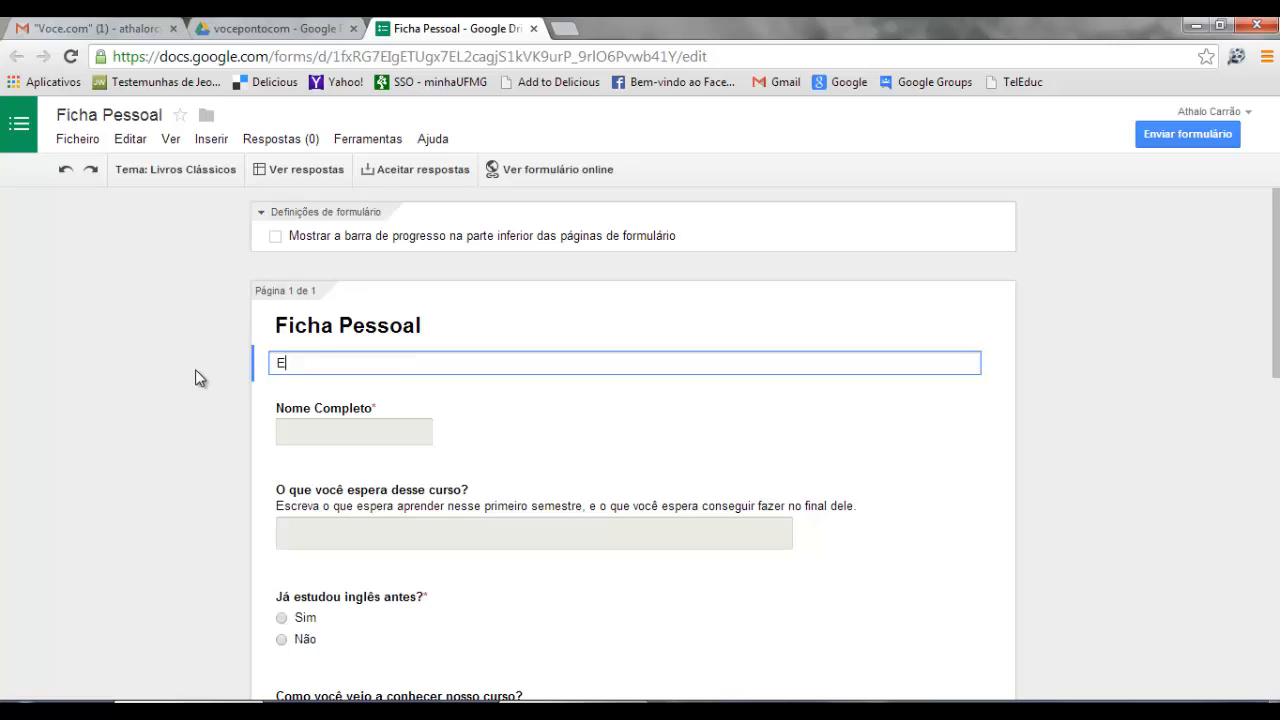
pyautogui.write('sse formulário destin')
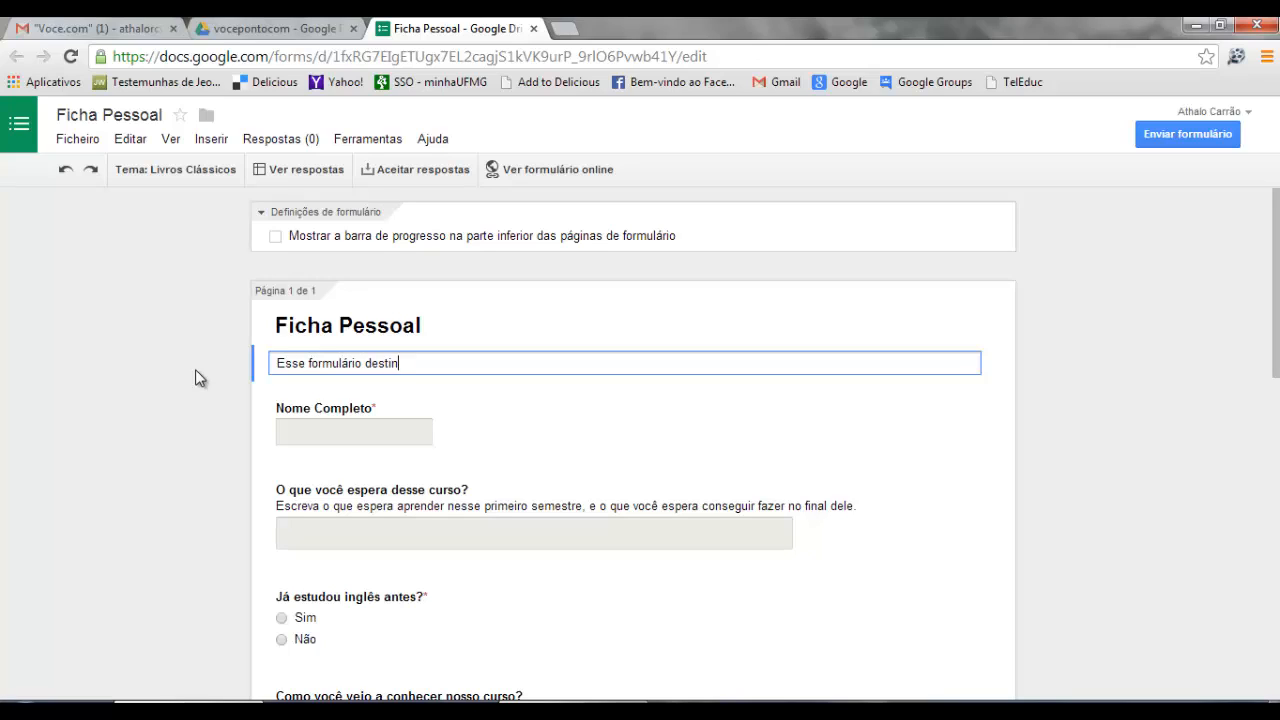
pyautogui.write('a-se')
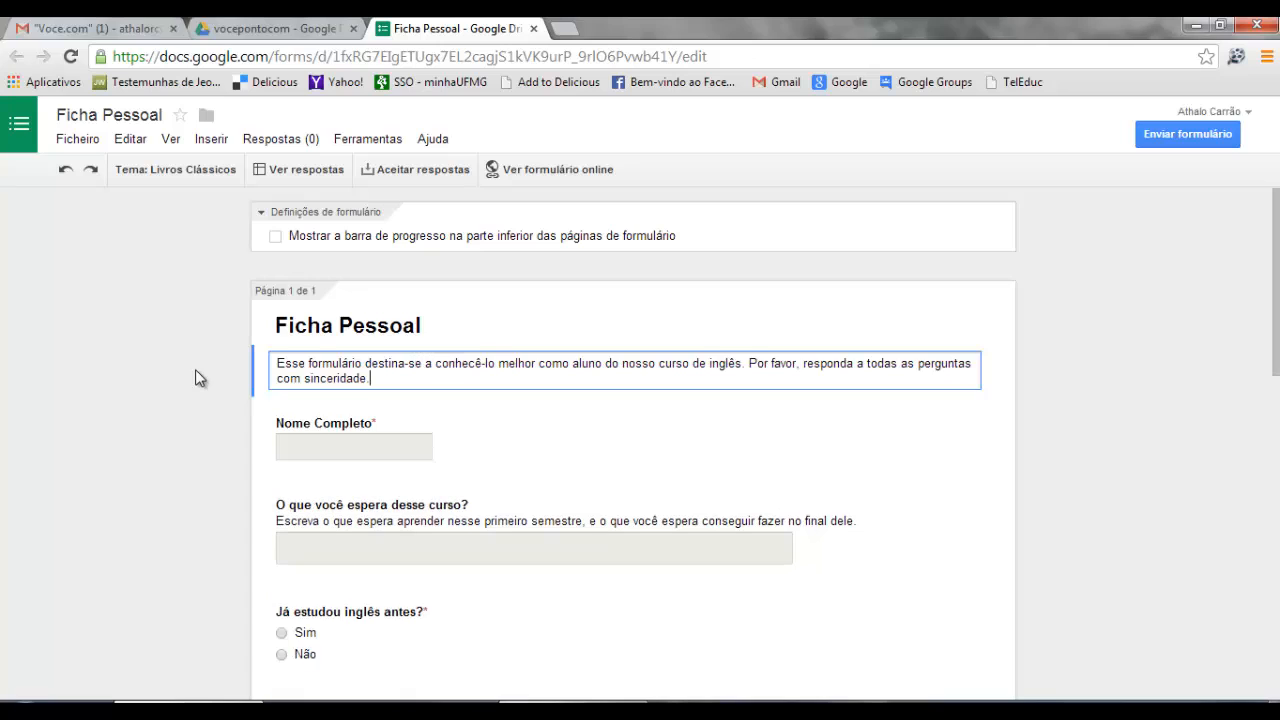
pyautogui.click(223, 323)
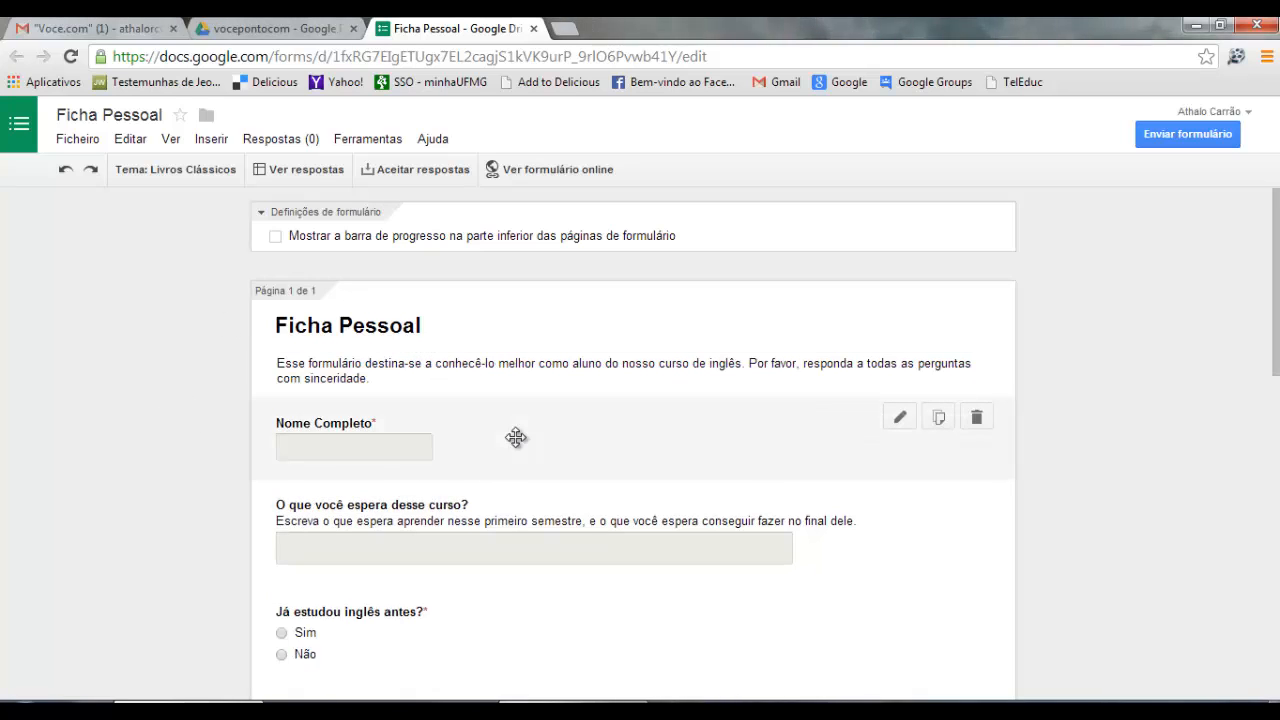
# Start inviting a collaborator to the form, turn off the e-mail notification, and cancel the invitation
pyautogui.scroll(-10, 114, 410)
pyautogui.scroll(10, 130, 399)
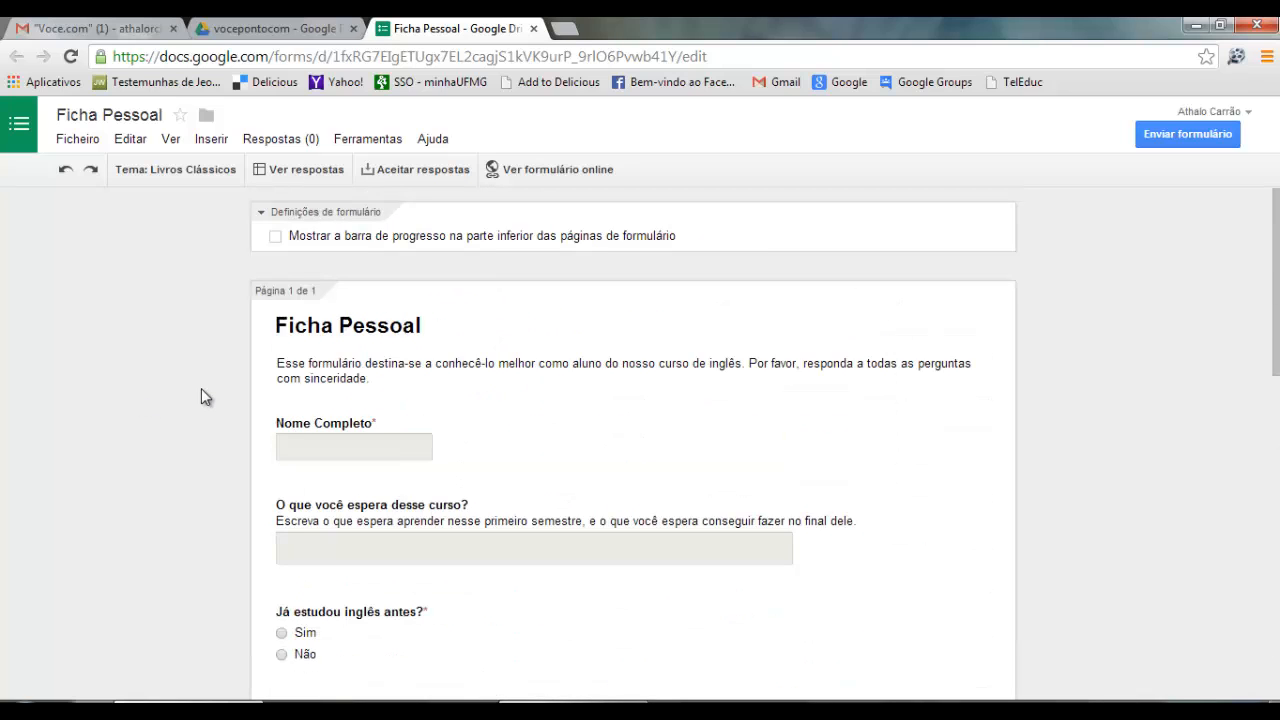
pyautogui.click(80, 142)
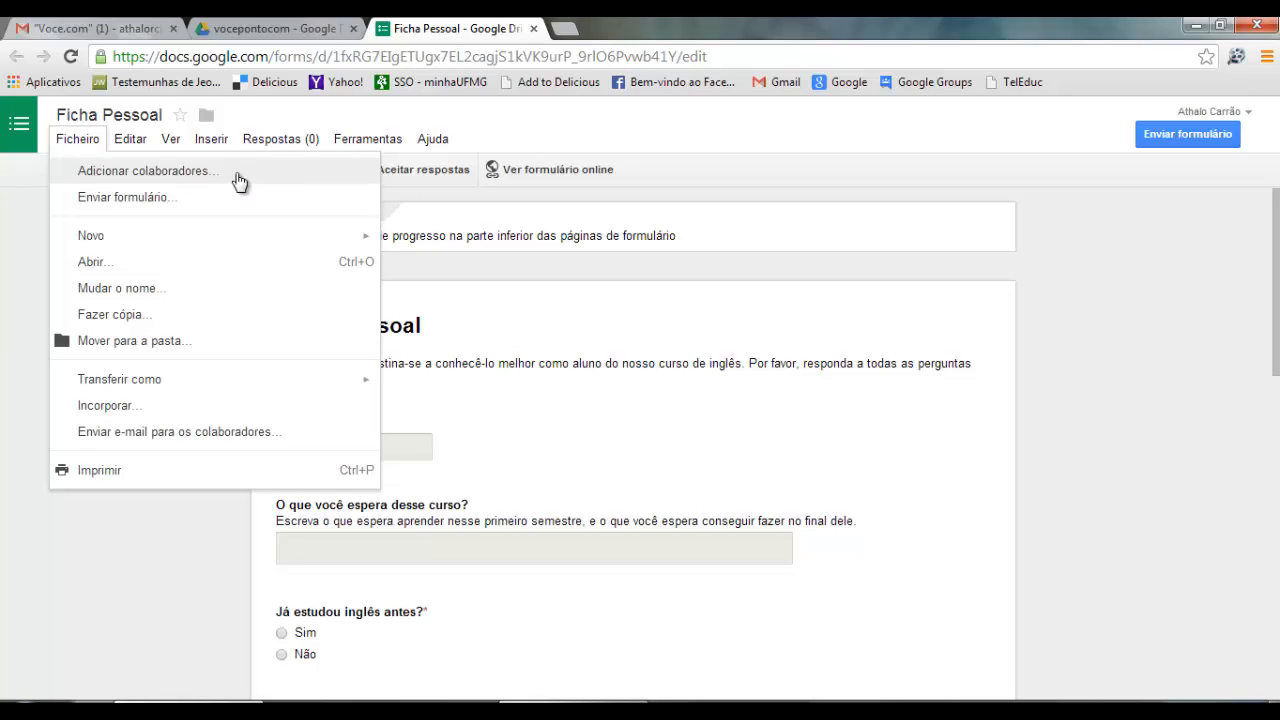
pyautogui.click(277, 178)
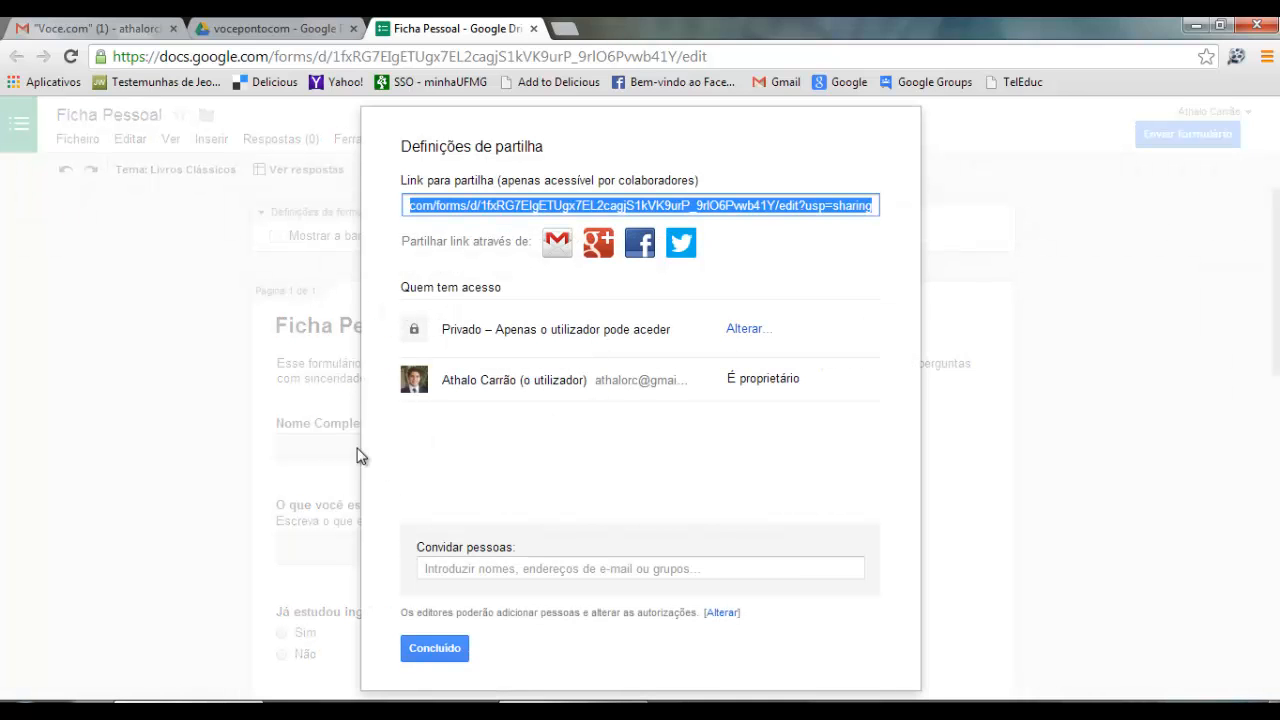
pyautogui.click(478, 568)
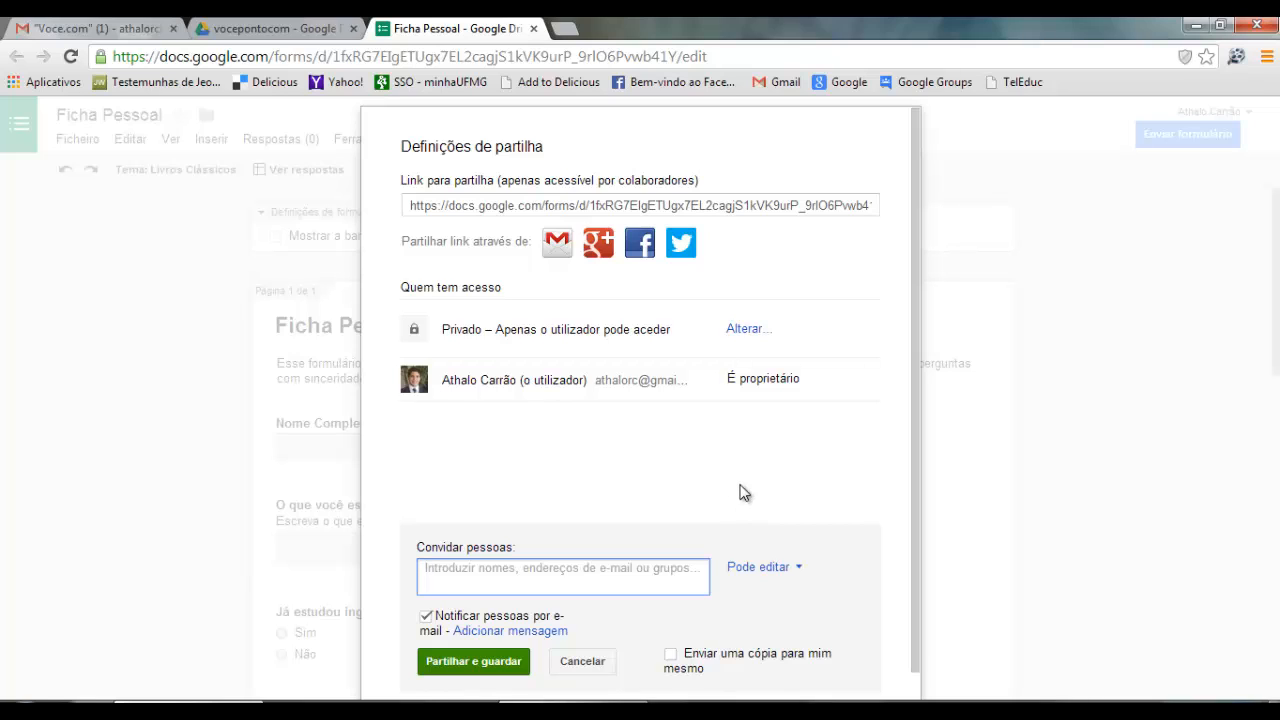
pyautogui.write('secret')
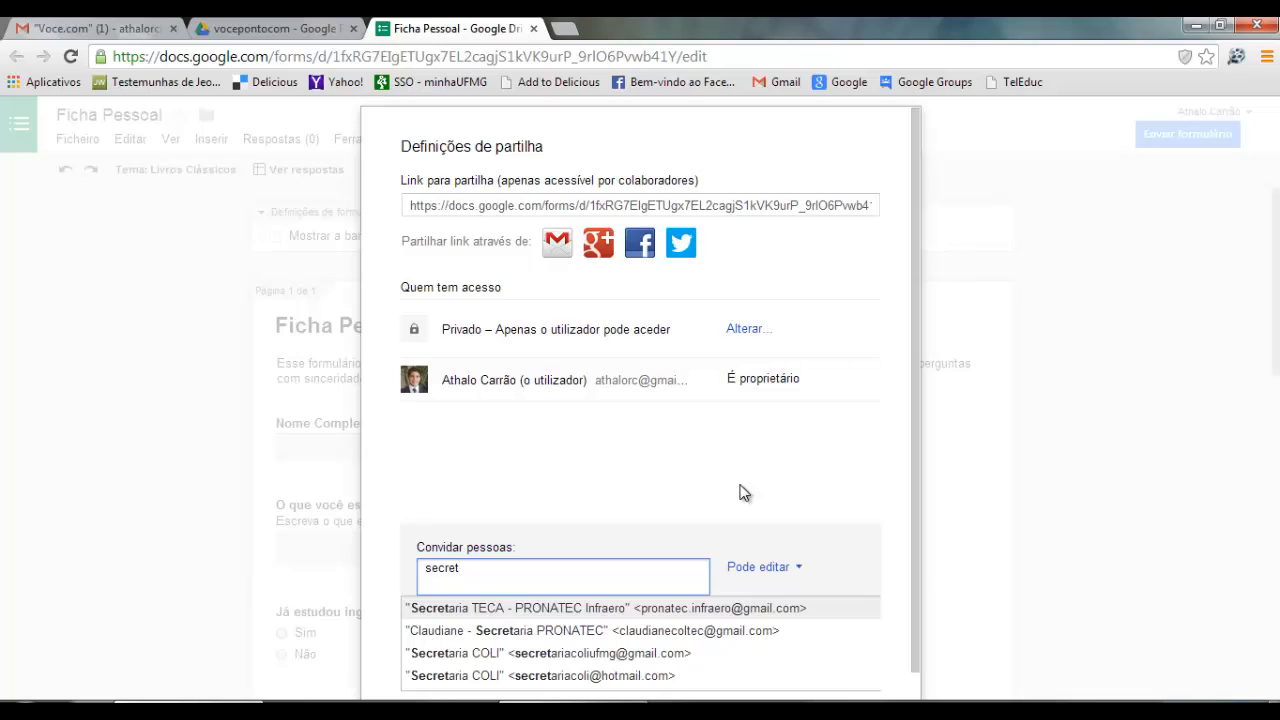
pyautogui.press('BackSpace')
pyautogui.press('BackSpace')
pyautogui.press('BackSpace')
pyautogui.press('BackSpace')
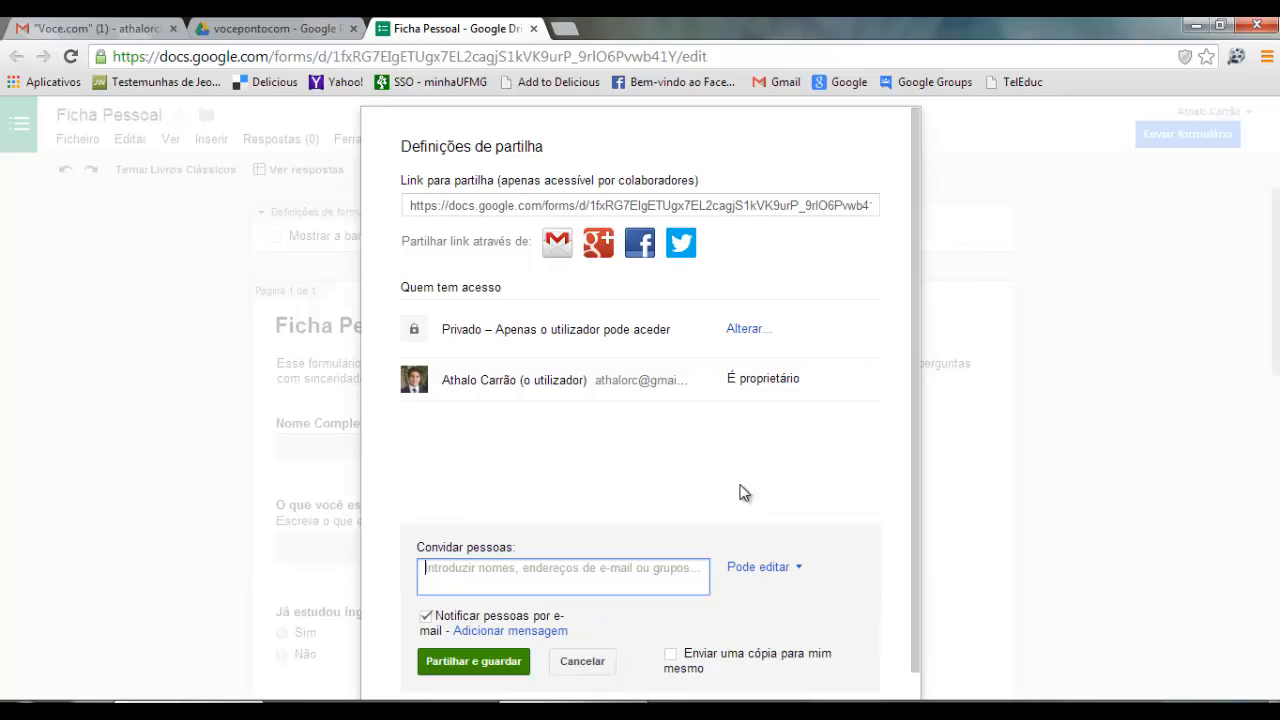
pyautogui.click(428, 615)
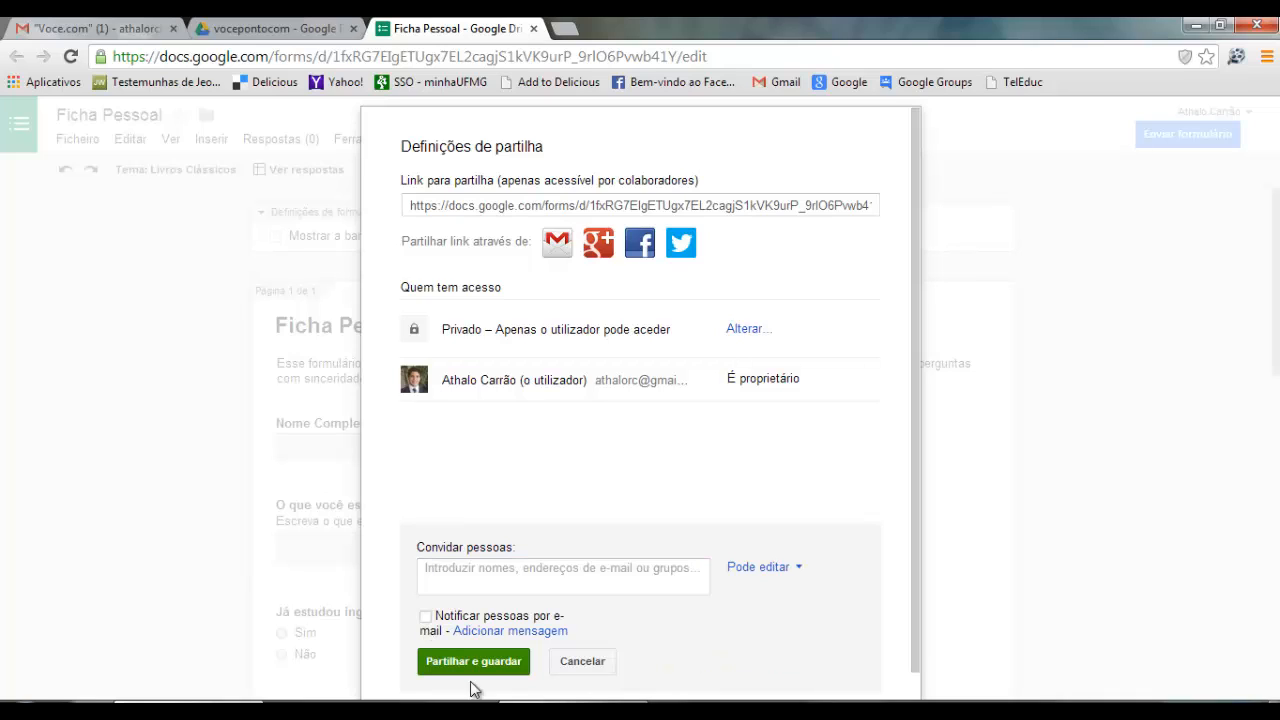
pyautogui.click(580, 664)
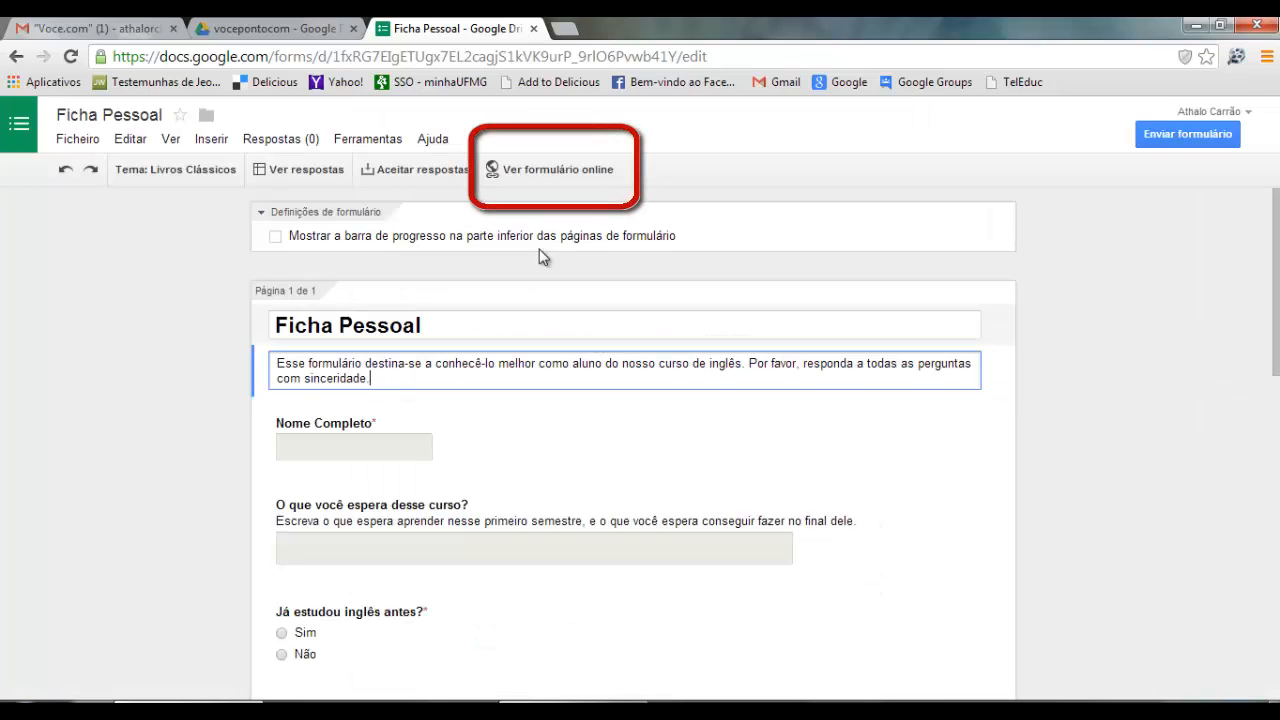
# Open the live form and test the required "Nome Completo" field by leaving it blank for the next question
pyautogui.click(558, 178)
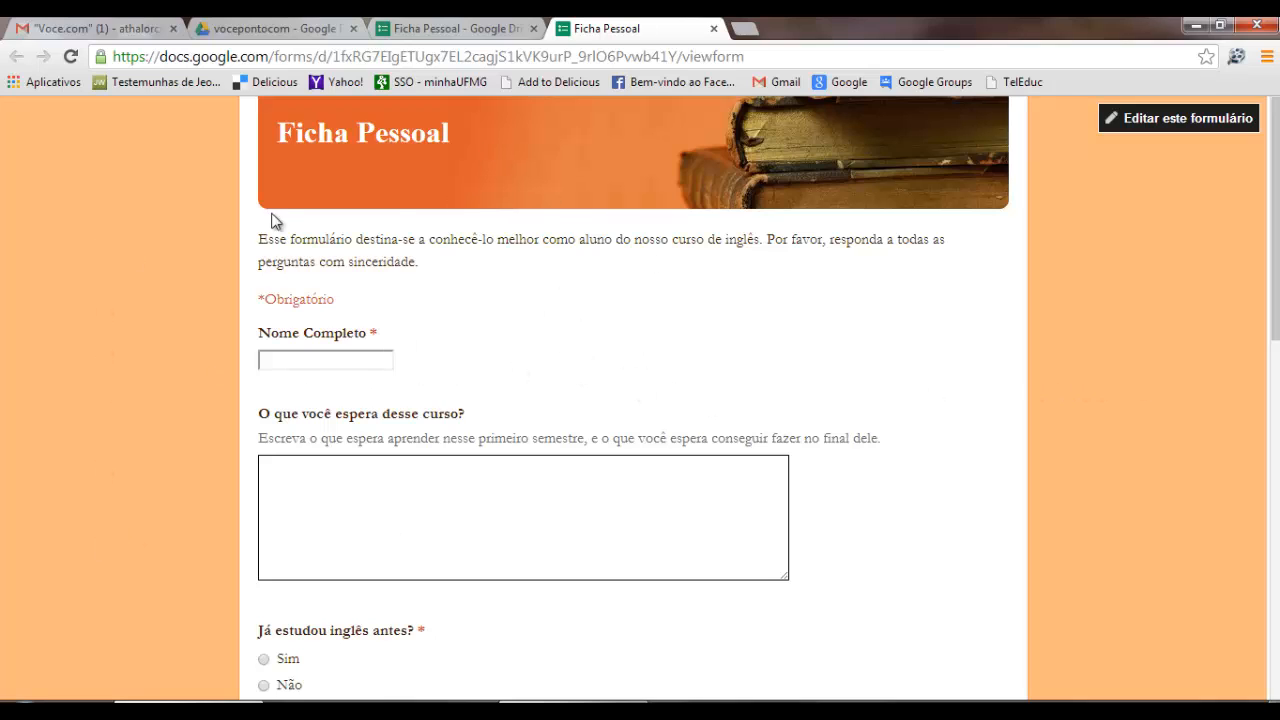
pyautogui.click(277, 362)
pyautogui.scroll(-1, 642, 330)
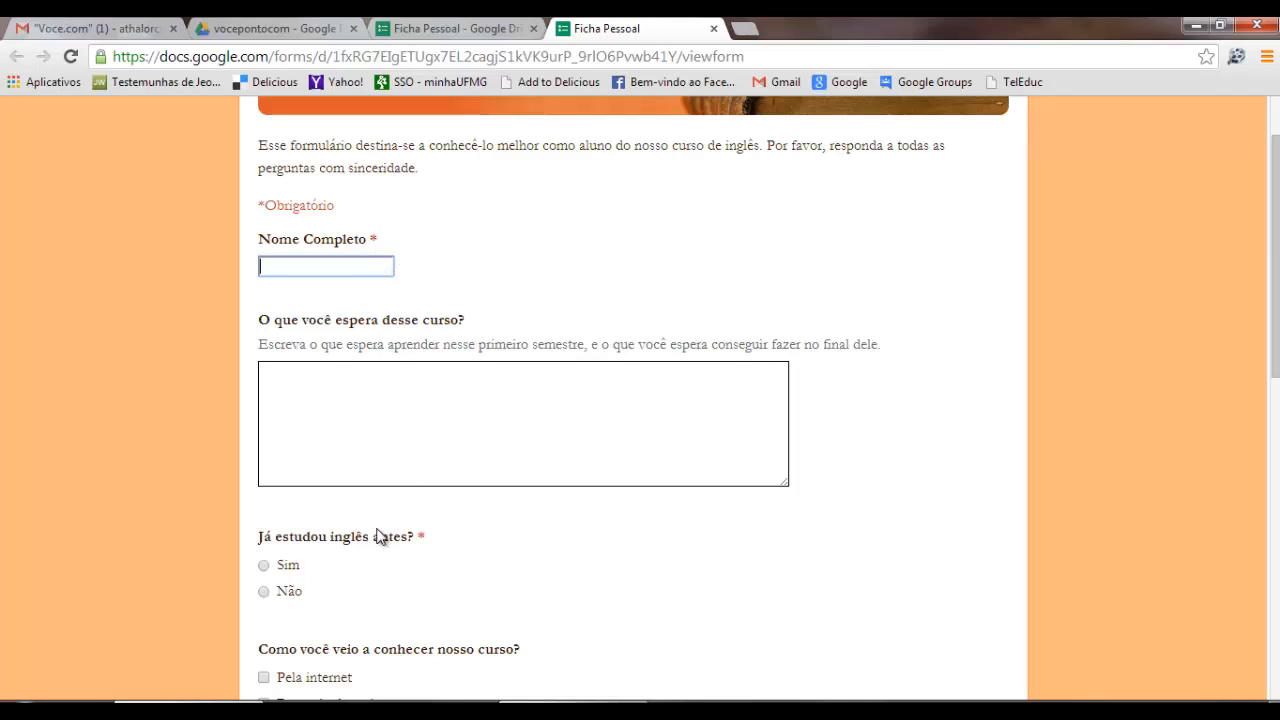
pyautogui.click(403, 422)
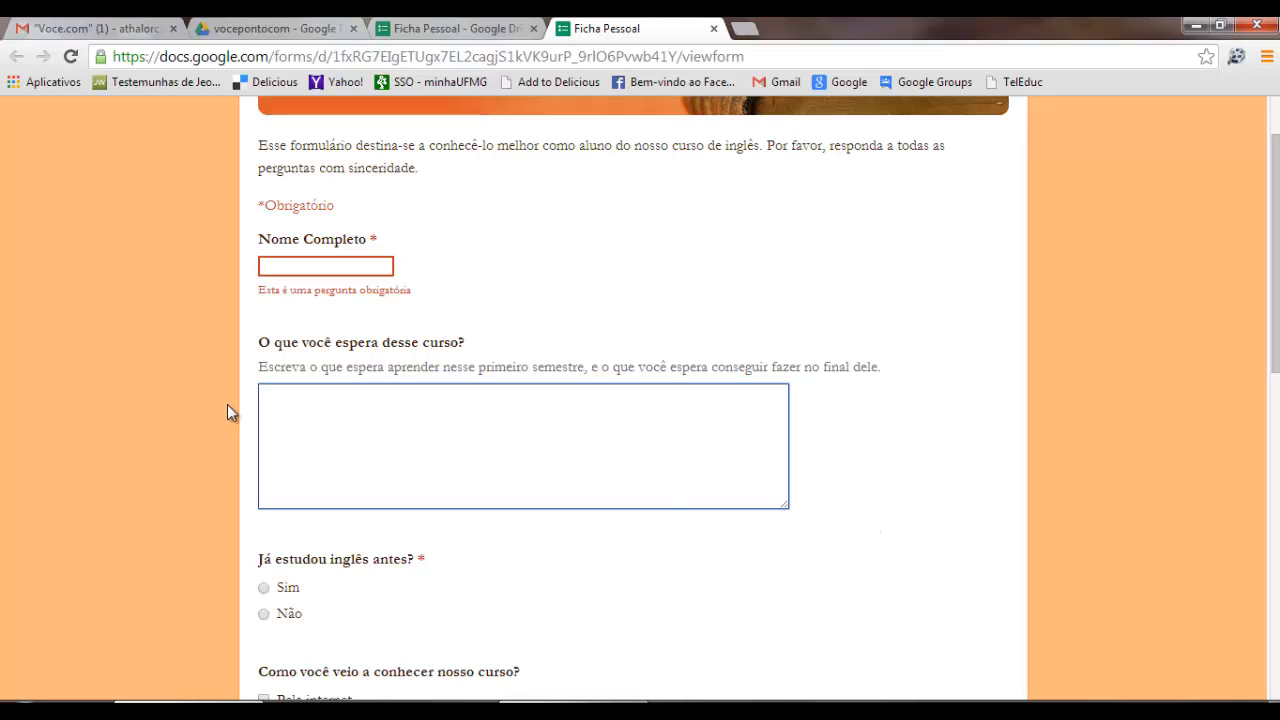
# Select "Pela internet", "Por meio de panfletos" and "Na escola" as how the course was discovered, and "Sim" for having studied English before
pyautogui.scroll(-2, 565, 378)
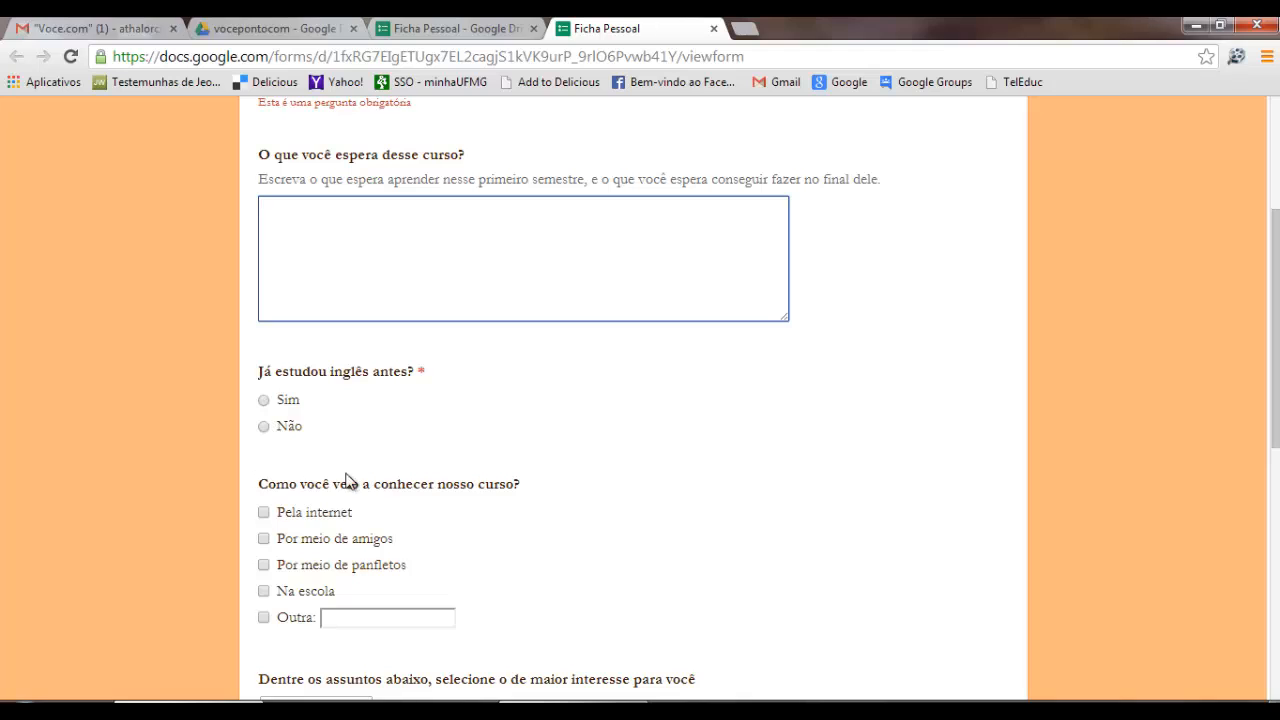
pyautogui.scroll(-2, 829, 486)
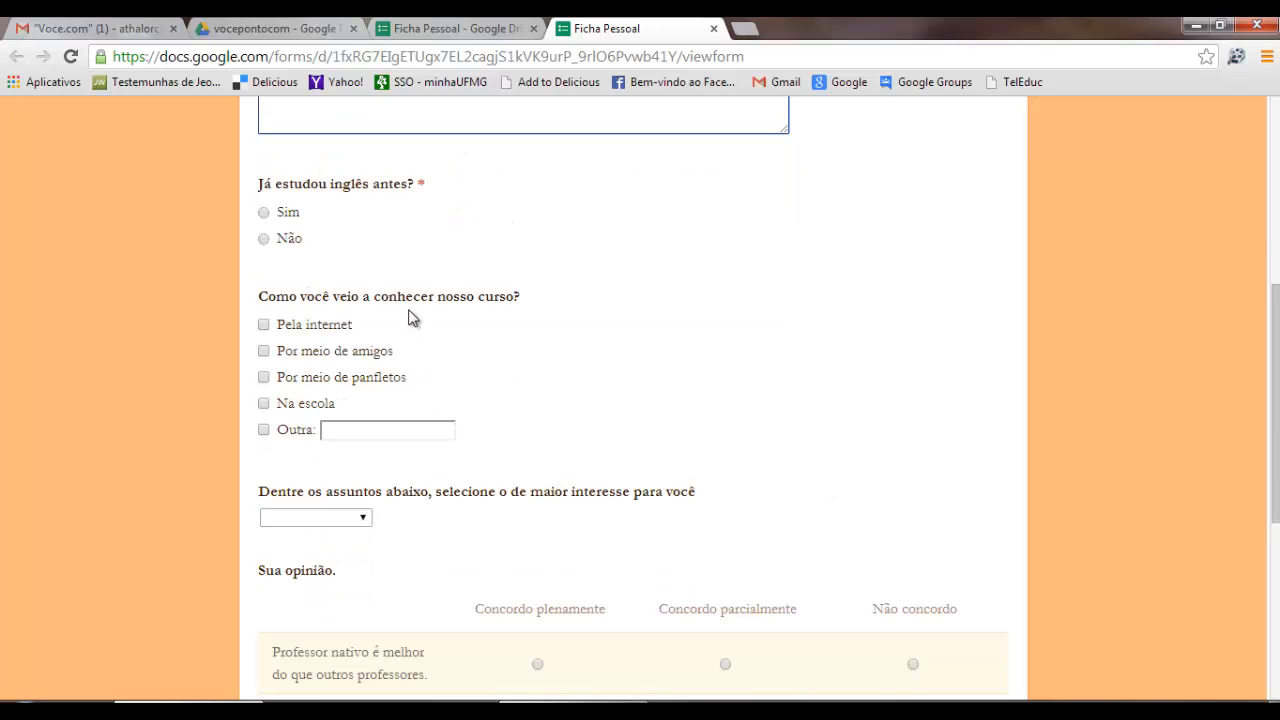
pyautogui.click(264, 325)
pyautogui.click(264, 378)
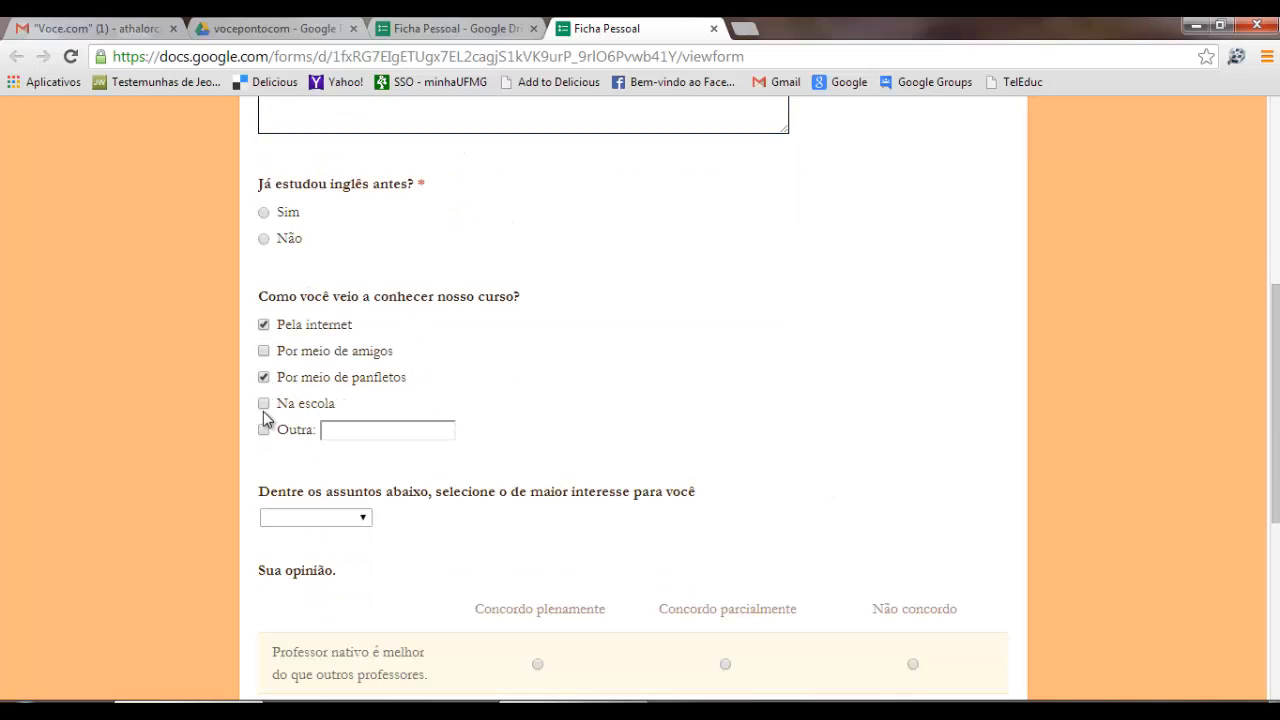
pyautogui.click(264, 404)
pyautogui.click(264, 212)
pyautogui.click(264, 240)
pyautogui.click(264, 212)
# Choose "Povos e Culturas" as the subject of greatest interest
pyautogui.scroll(-1, 512, 395)
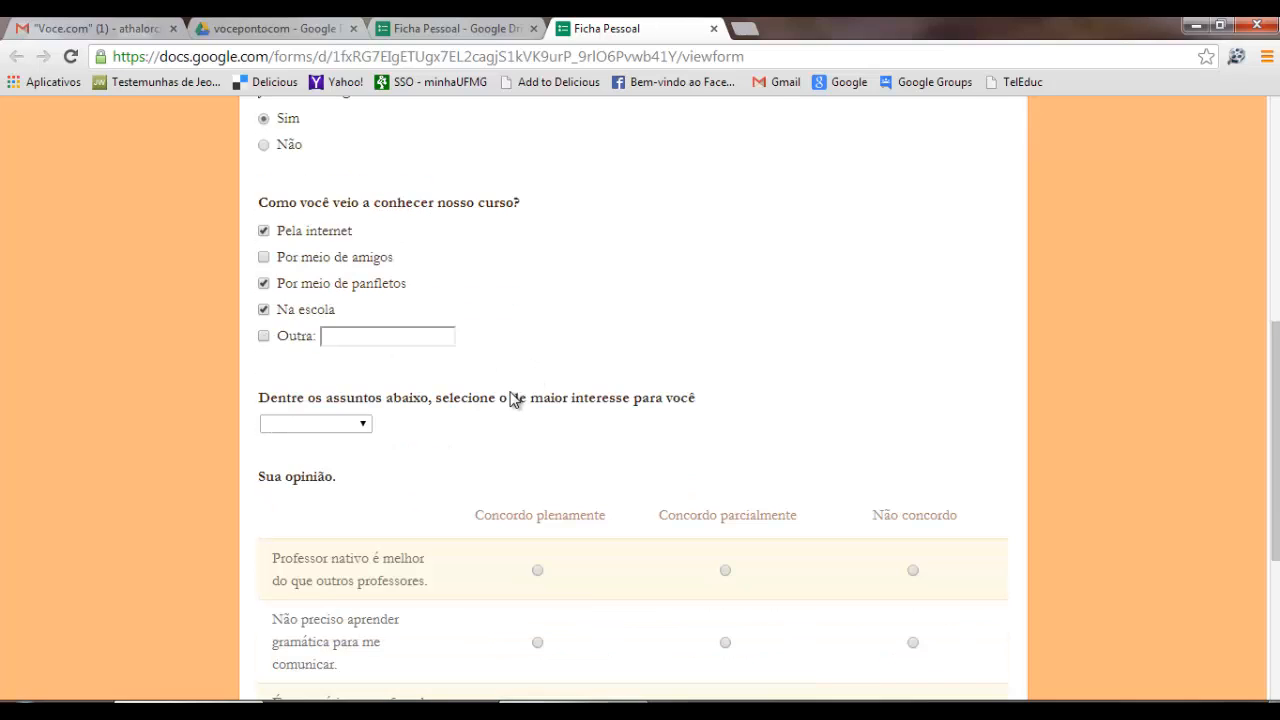
pyautogui.click(363, 430)
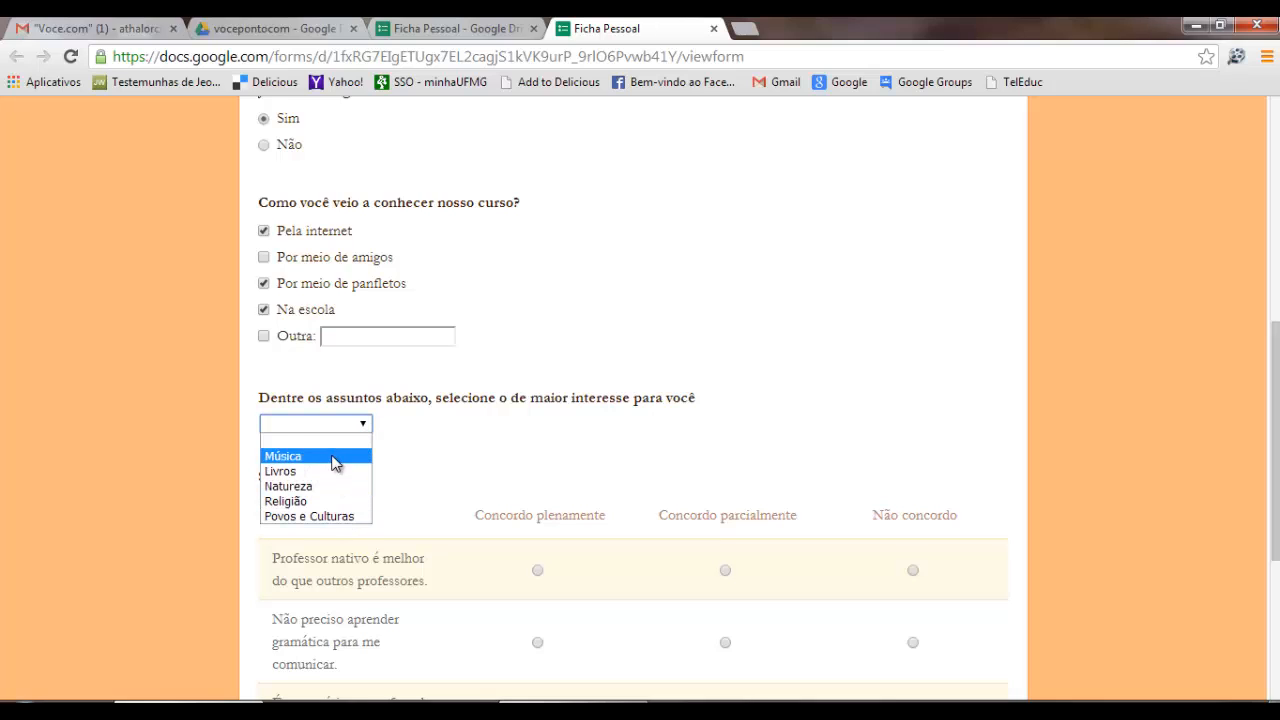
pyautogui.click(333, 516)
# In the "Sua opinião." grid, answer "Não concordo" for native teachers, "Concordo plenamente" for not needing grammar, and "Concordo parcialmente" for living abroad
pyautogui.scroll(-2, 749, 320)
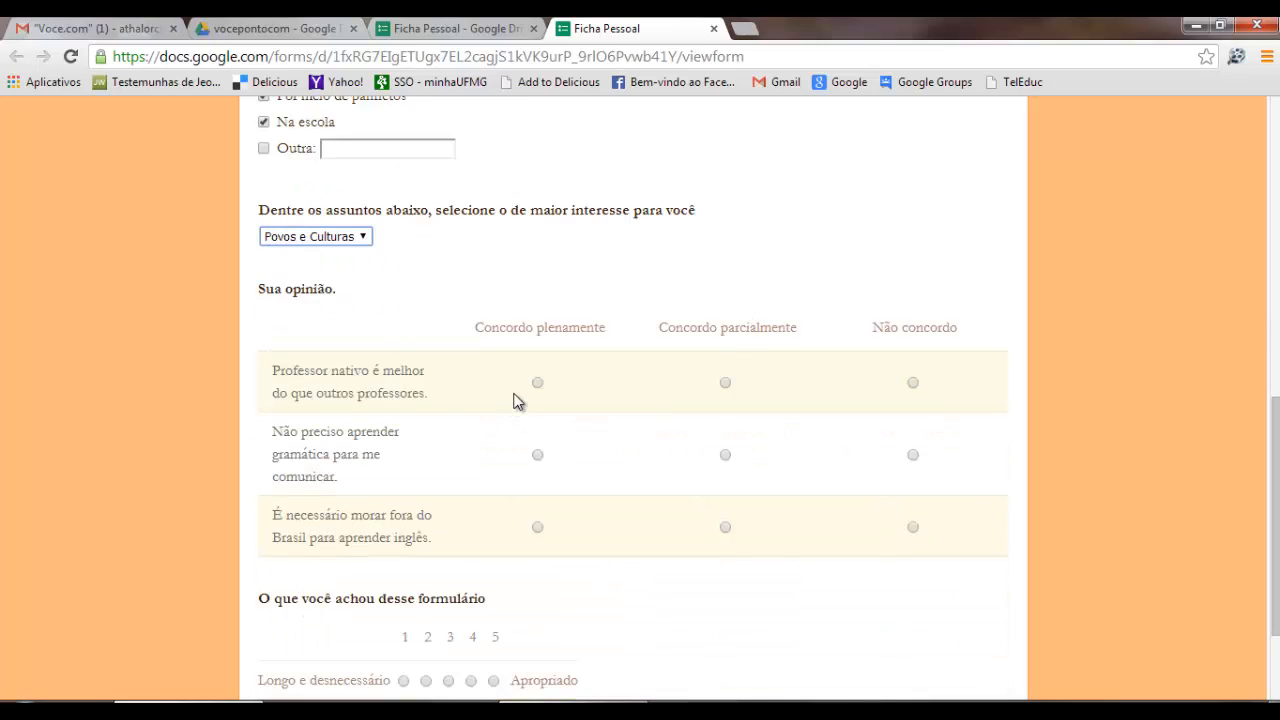
pyautogui.click(538, 384)
pyautogui.click(726, 386)
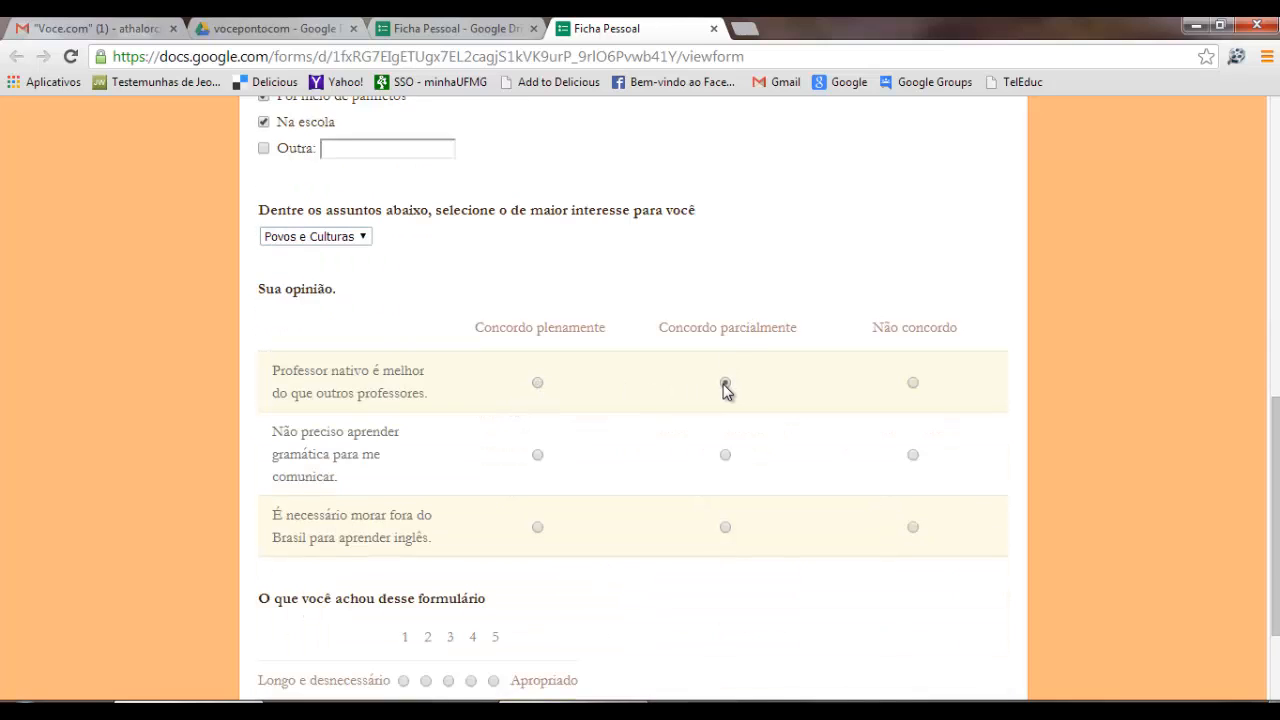
pyautogui.click(539, 386)
pyautogui.click(912, 384)
pyautogui.click(537, 456)
pyautogui.click(727, 527)
# Rate the form 3 on the "O que você achou desse formulário" scale and try to submit the response
pyautogui.scroll(-1, 513, 394)
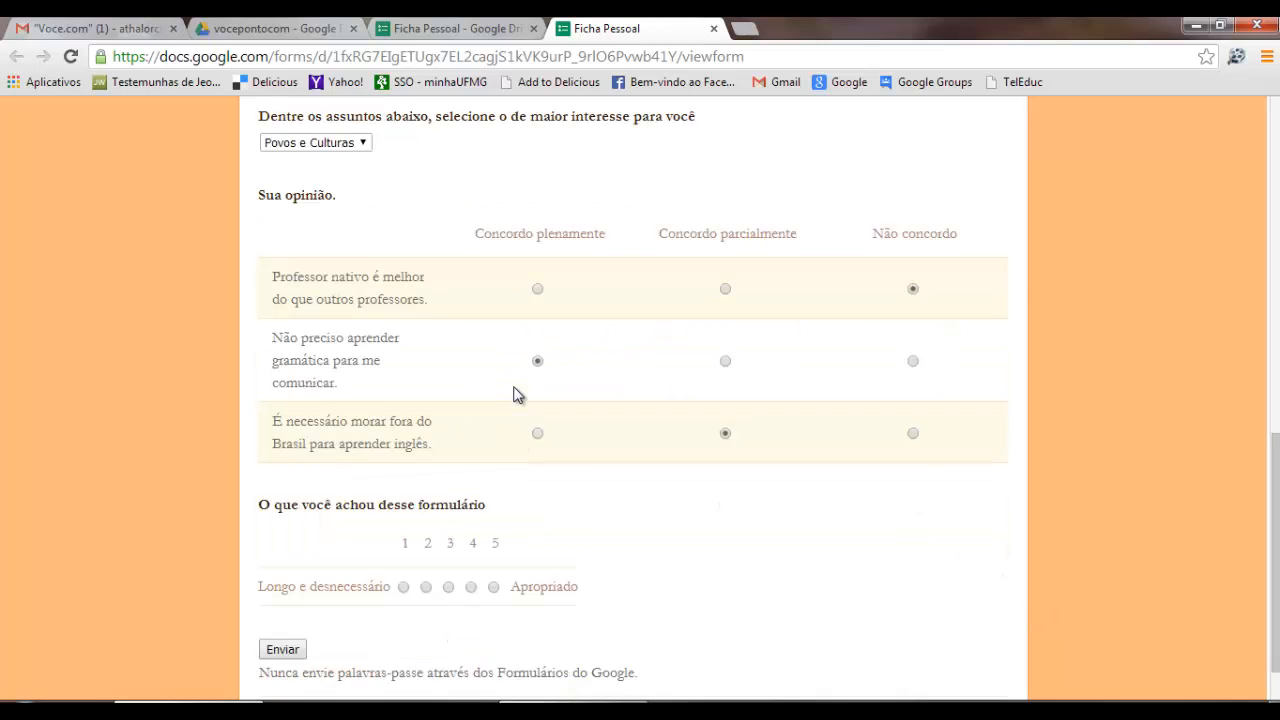
pyautogui.scroll(-1, 513, 394)
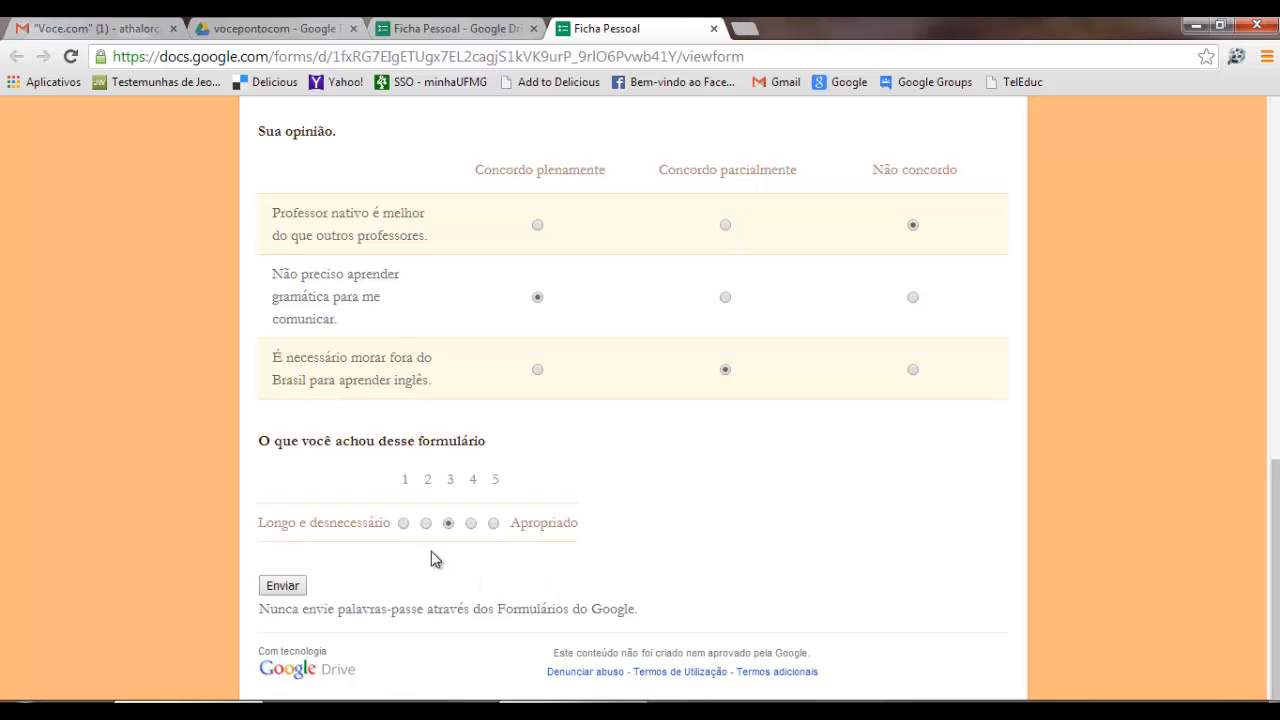
pyautogui.click(281, 587)
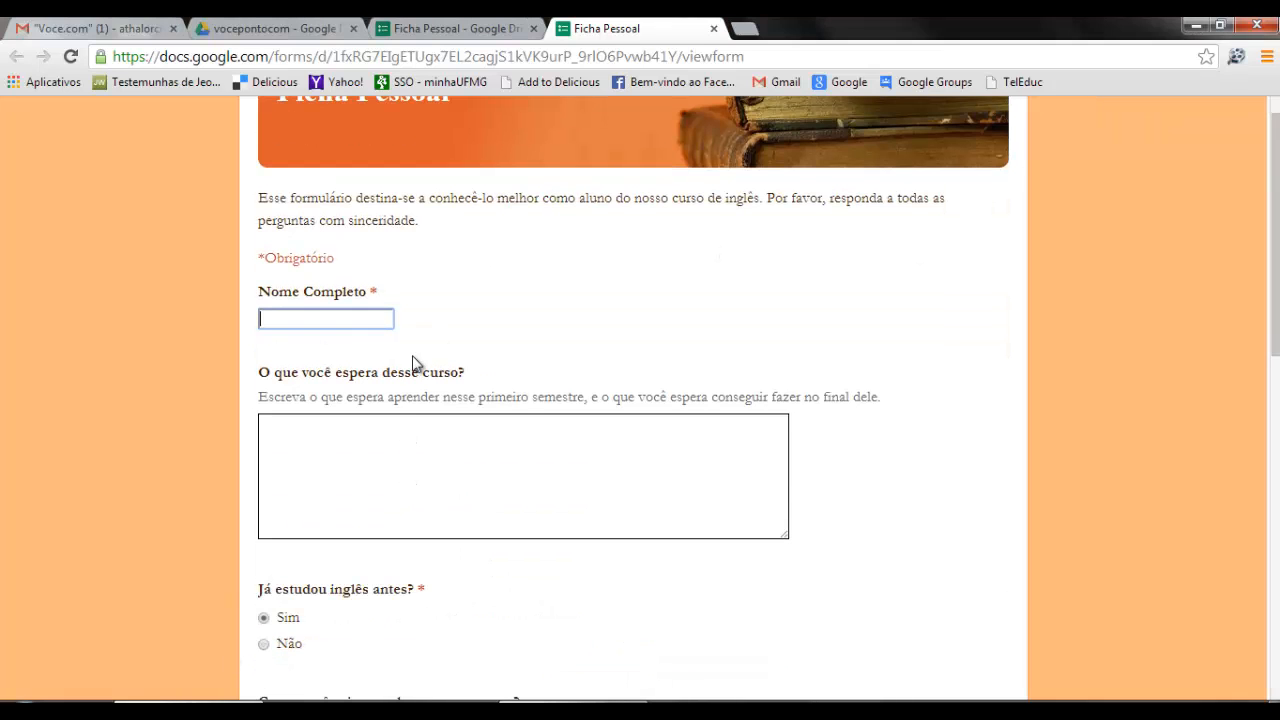
# Enter the respondent's name in the required "Nome Completo" field
pyautogui.write('Athalo')
pyautogui.click(592, 327)
pyautogui.scroll(-1, 588, 333)
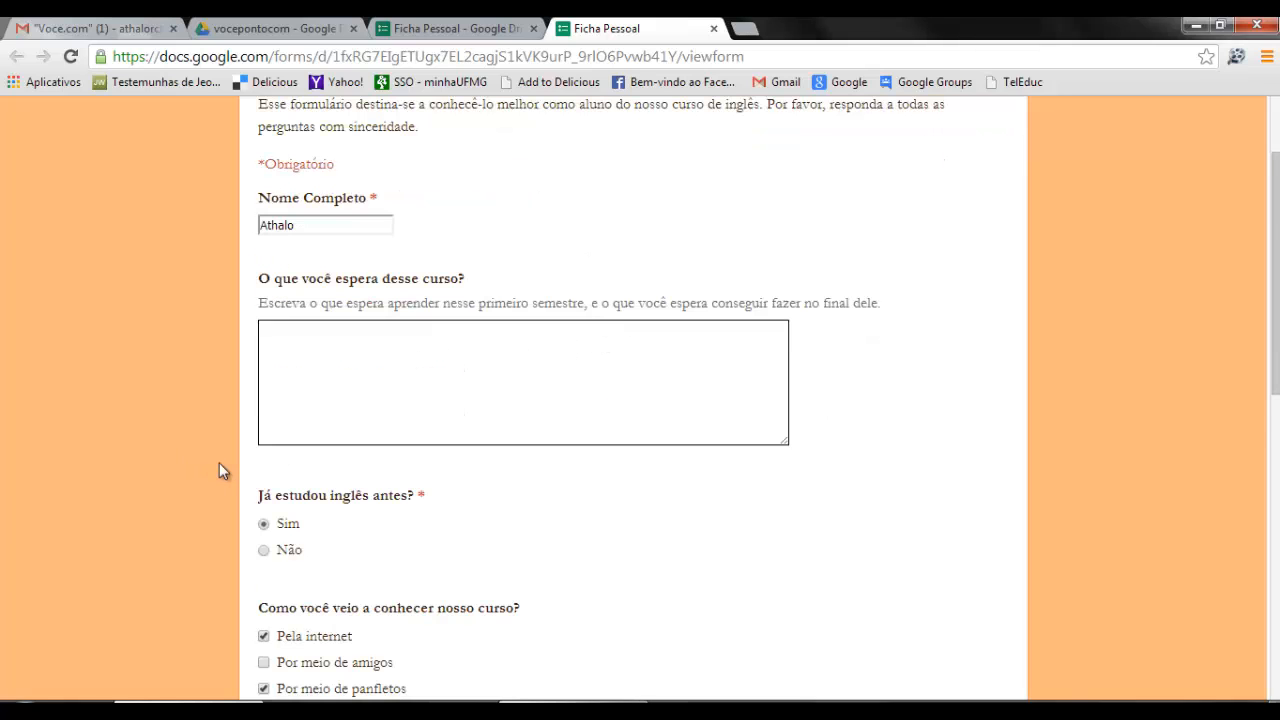
# Submit the completed test response and close the online form to return to its editor
pyautogui.scroll(-8, 219, 463)
pyautogui.click(300, 589)
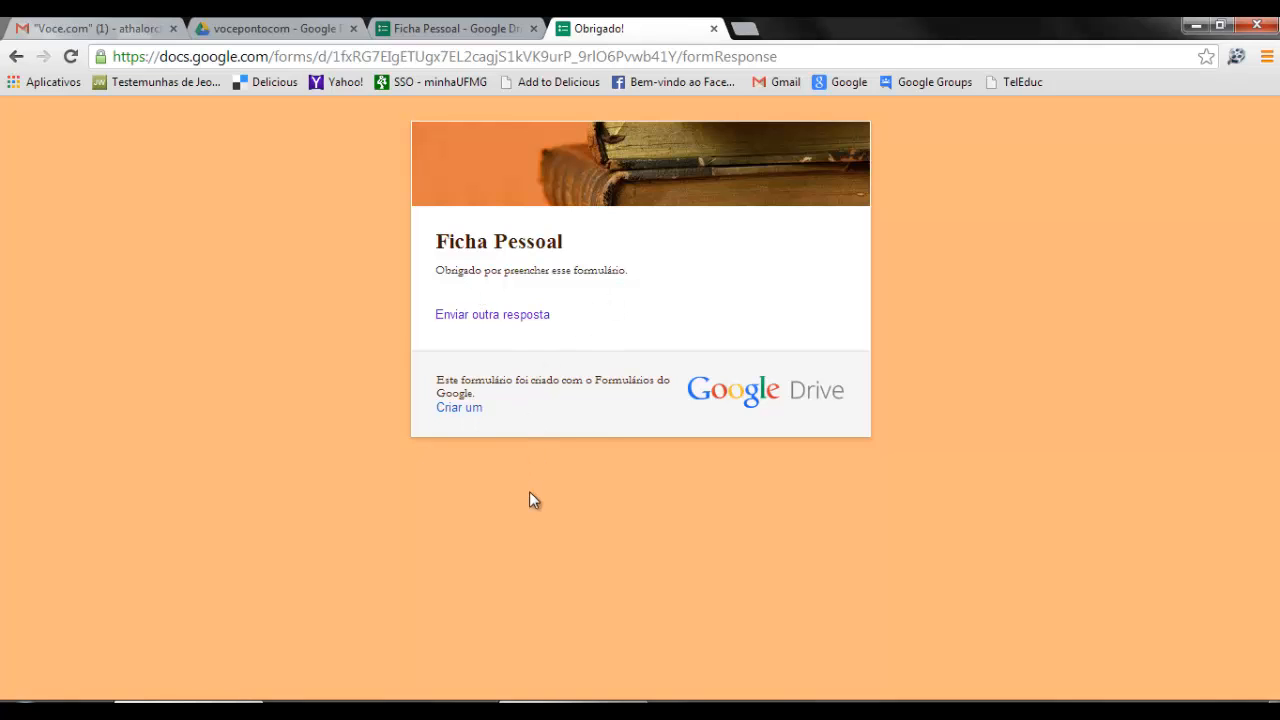
pyautogui.click(714, 30)
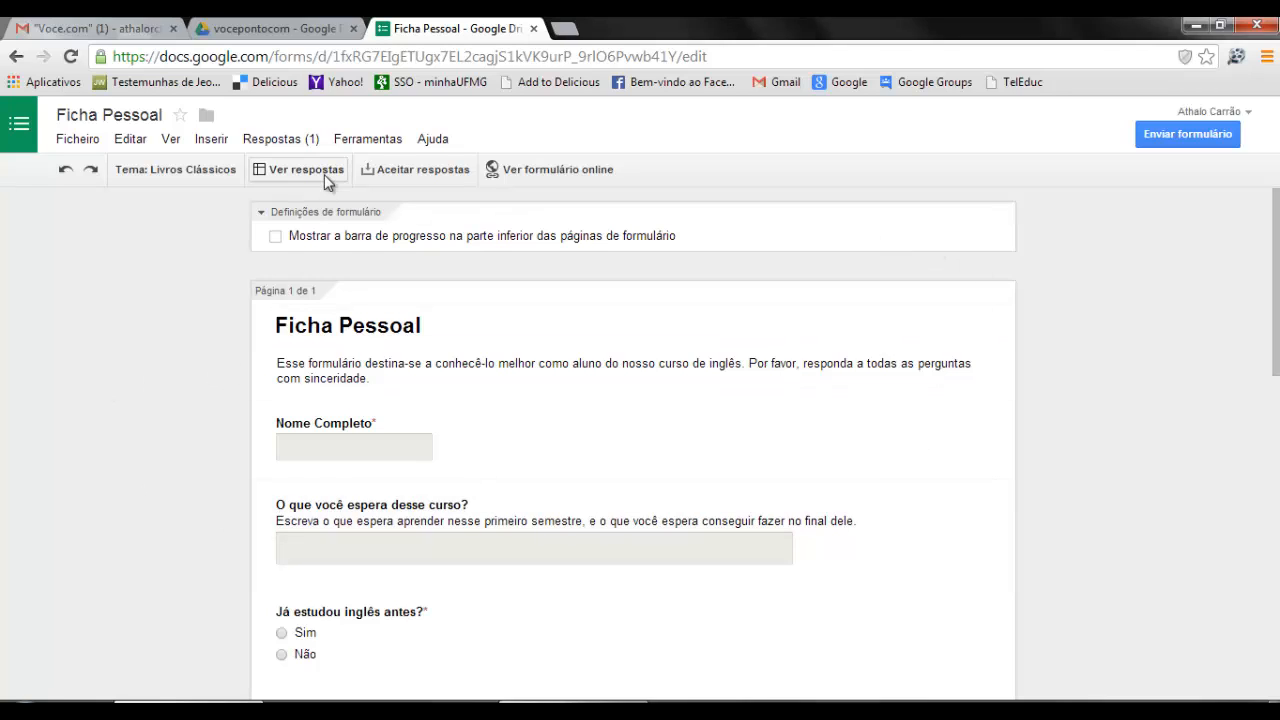
# Stop the form from accepting responses, inspect its editable deactivation message, and turn response collection back on
pyautogui.click(440, 171)
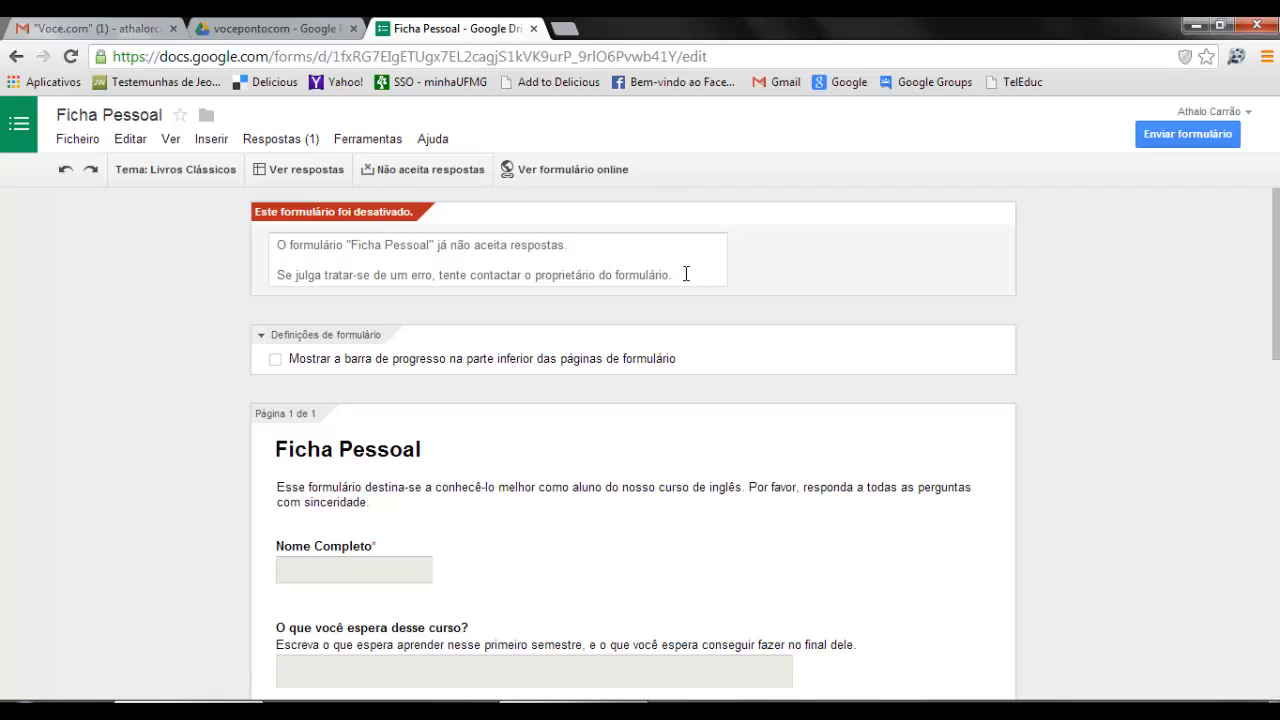
pyautogui.moveTo(686, 274); pyautogui.dragTo(266, 235)
pyautogui.click(326, 253)
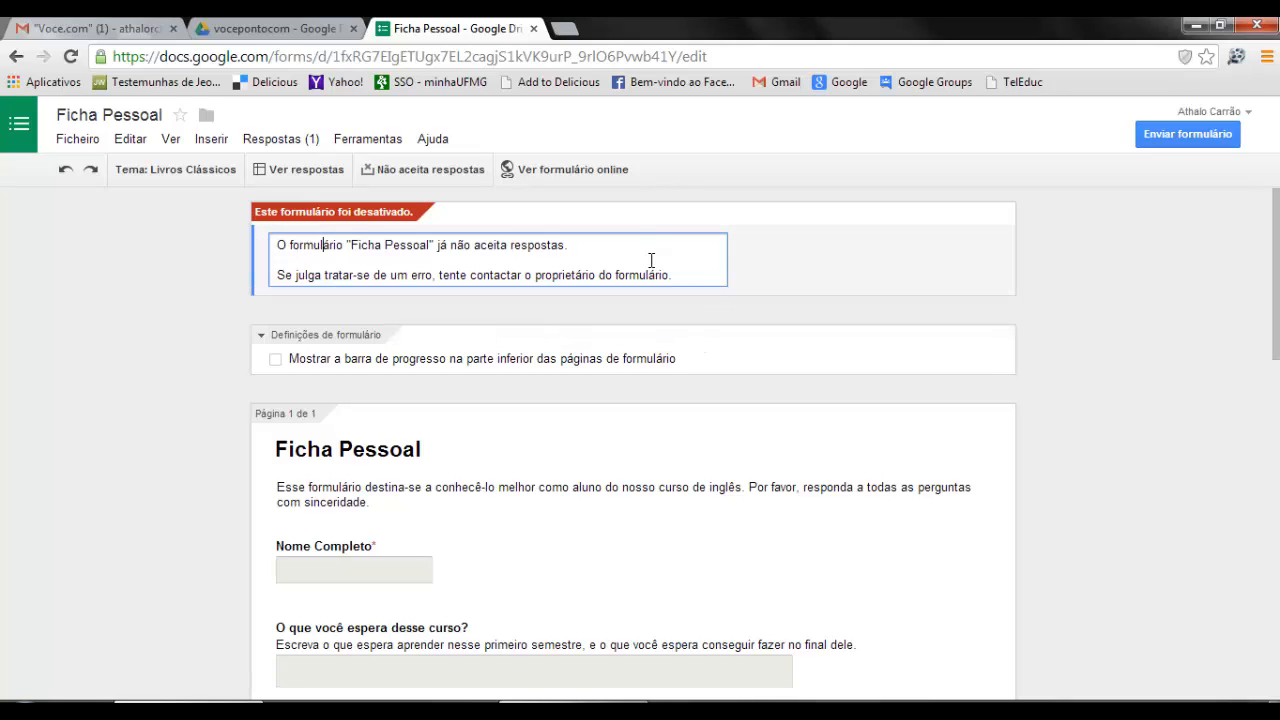
pyautogui.click(401, 177)
pyautogui.scroll(-1, 406, 238)
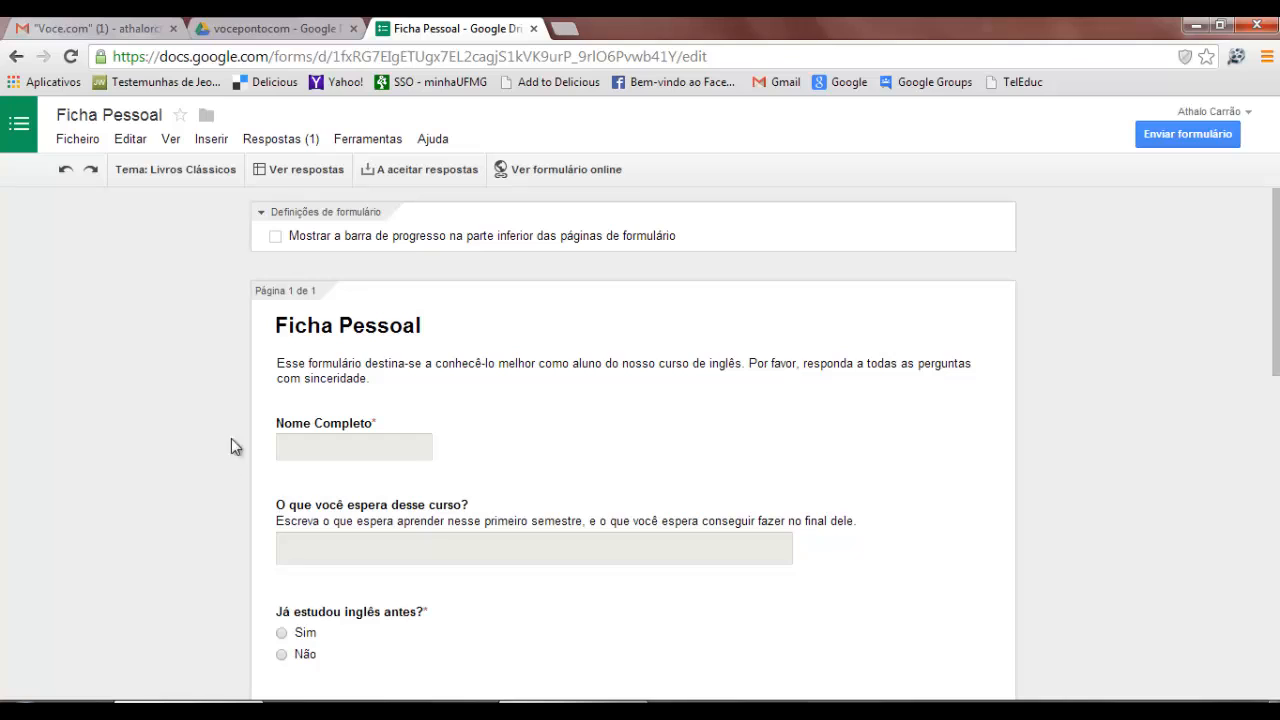
# Set the response destination to a new spreadsheet named "Ficha Pessoal (Respostas)", create it, and close the extra form tab
pyautogui.click(266, 138)
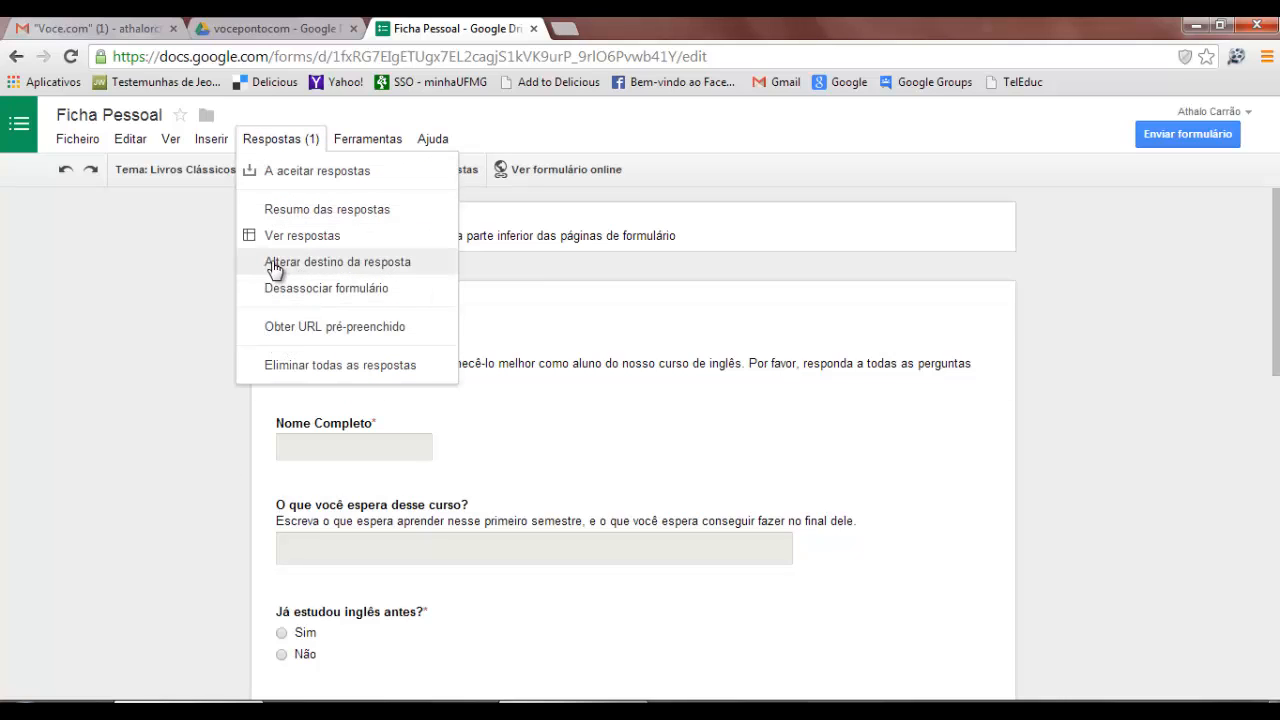
pyautogui.click(411, 264)
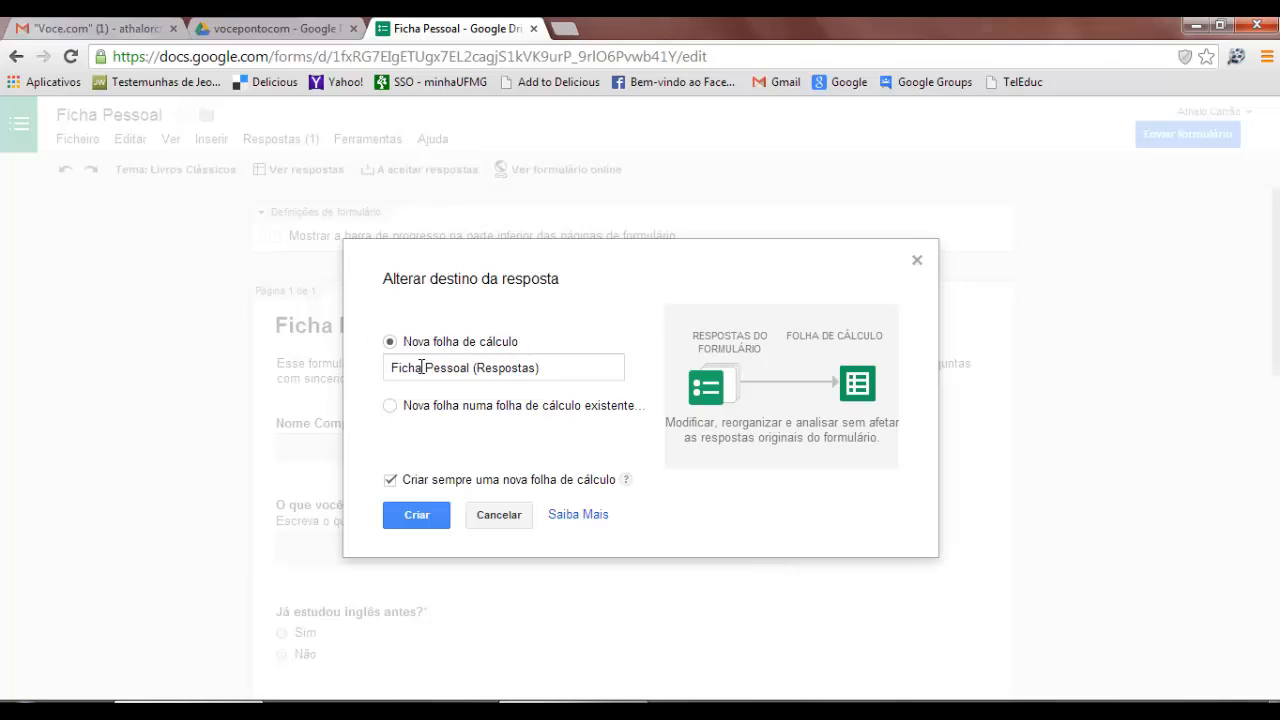
pyautogui.moveTo(392, 370); pyautogui.dragTo(571, 369)
pyautogui.click(571, 369)
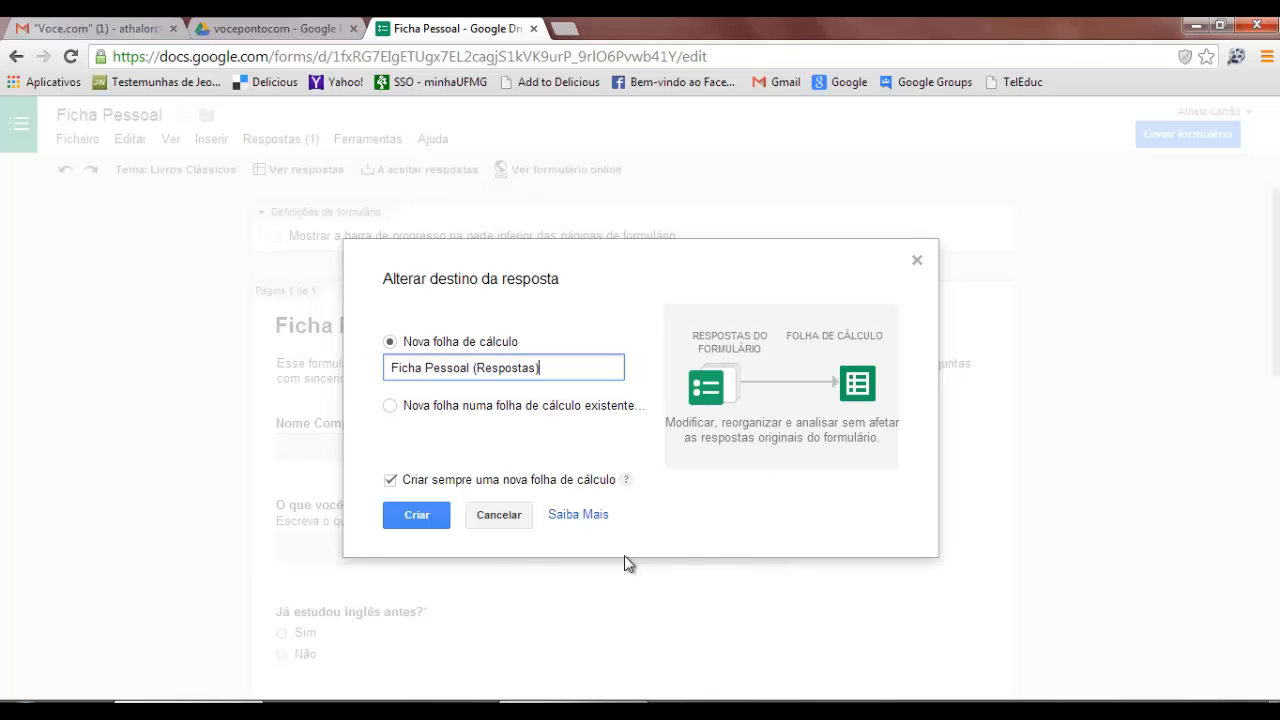
pyautogui.click(407, 522)
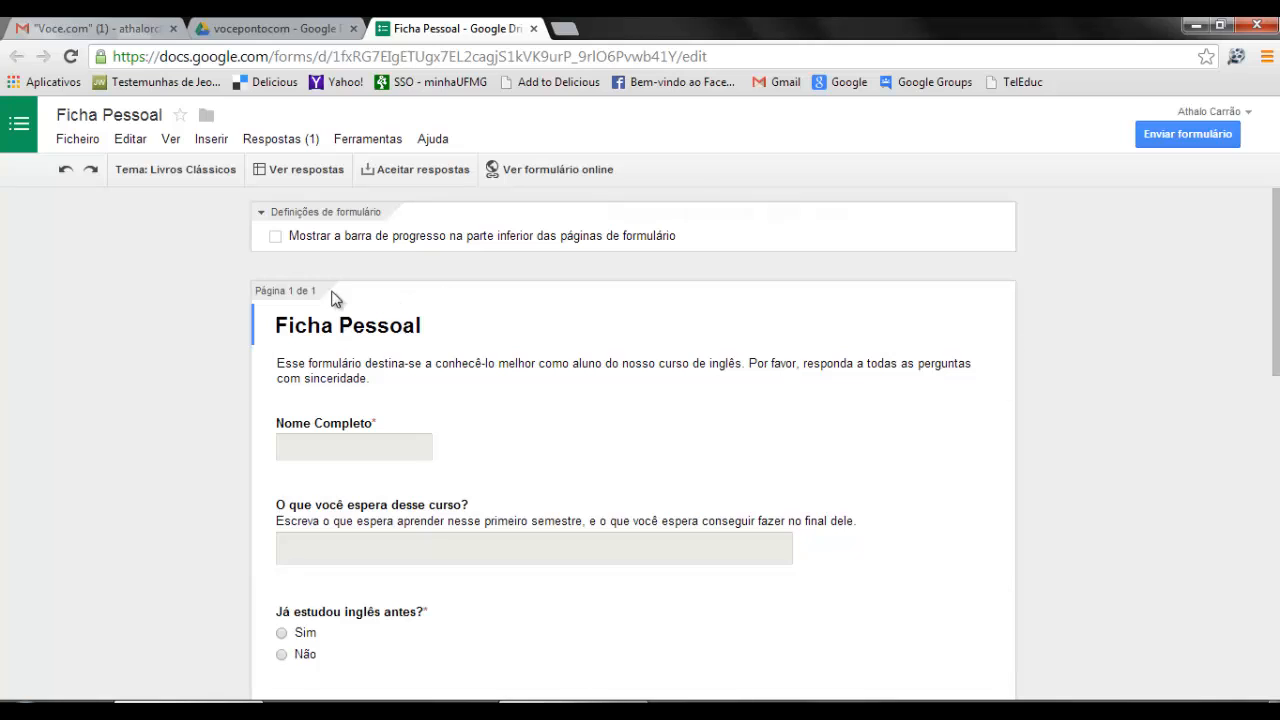
pyautogui.click(533, 28)
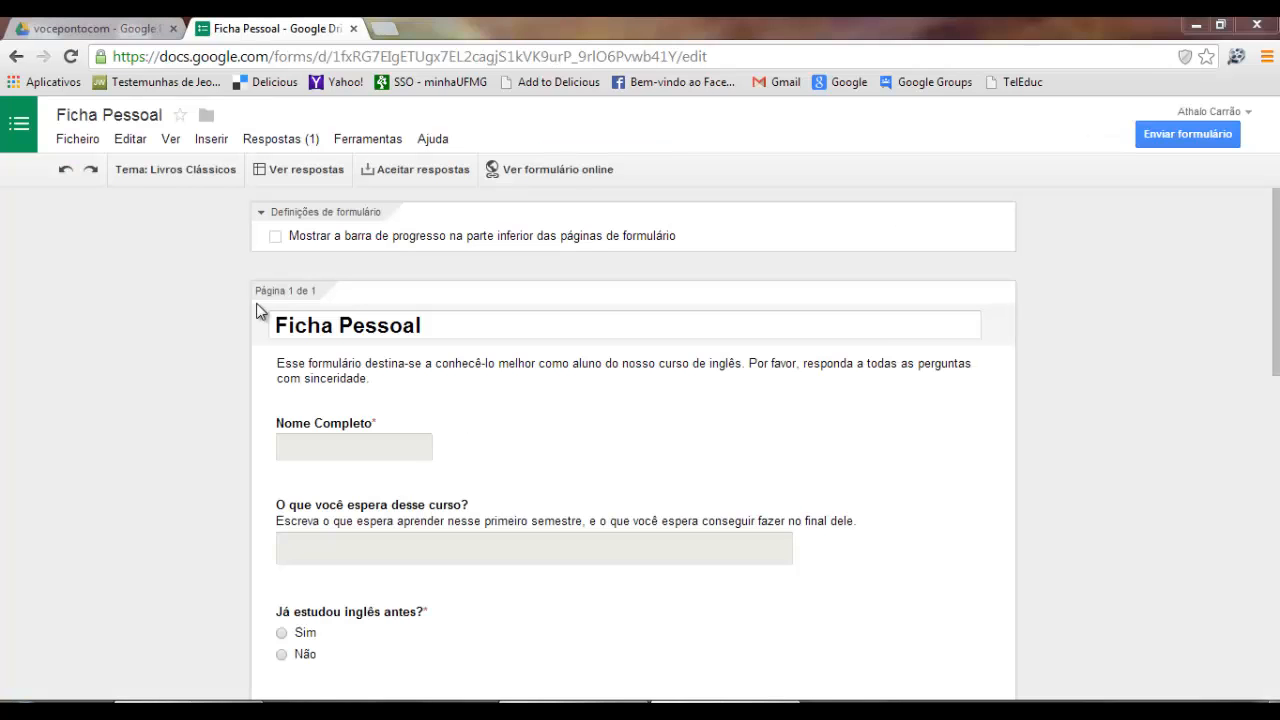
# Open the sending options for the form and select its whole sharing link
pyautogui.click(79, 142)
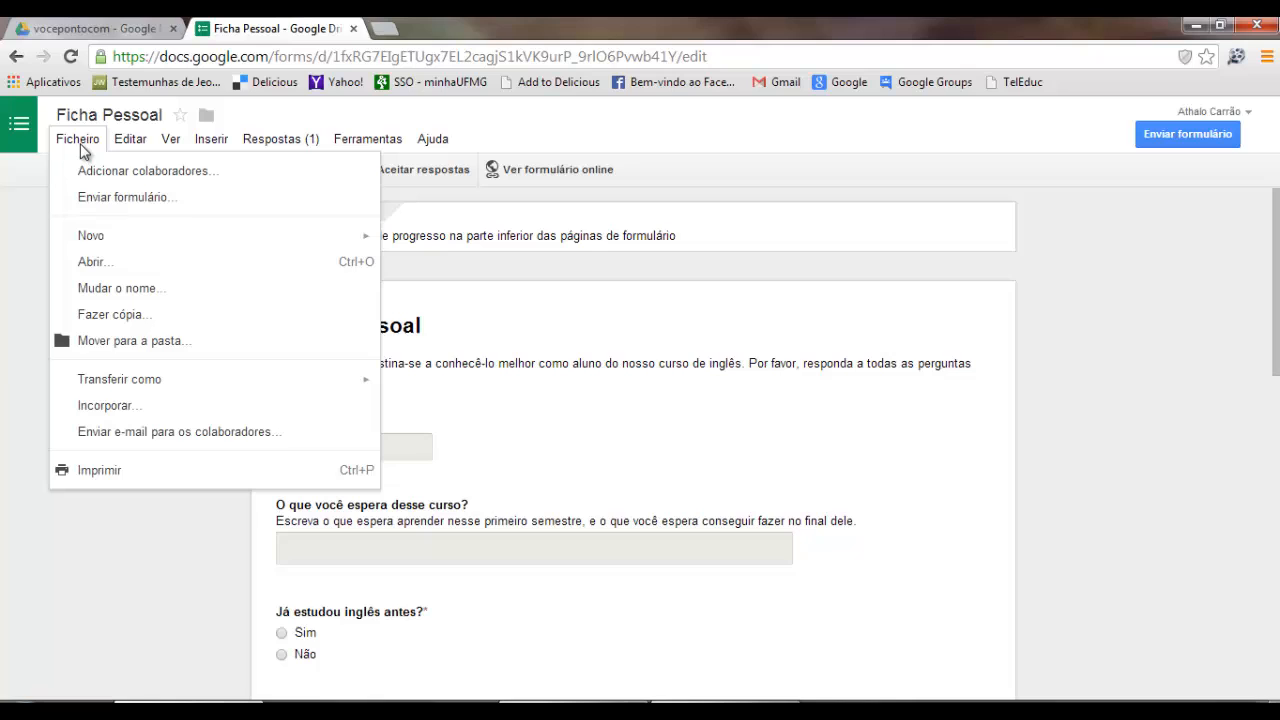
pyautogui.click(86, 200)
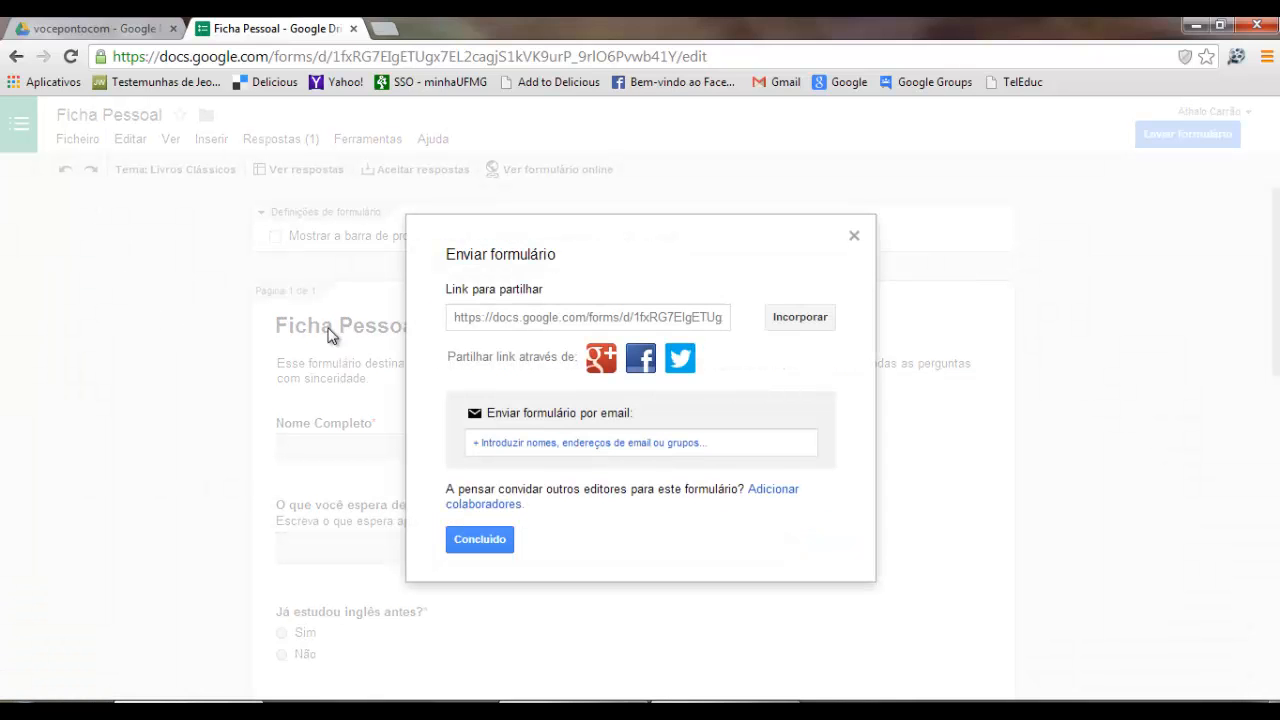
pyautogui.click(557, 325)
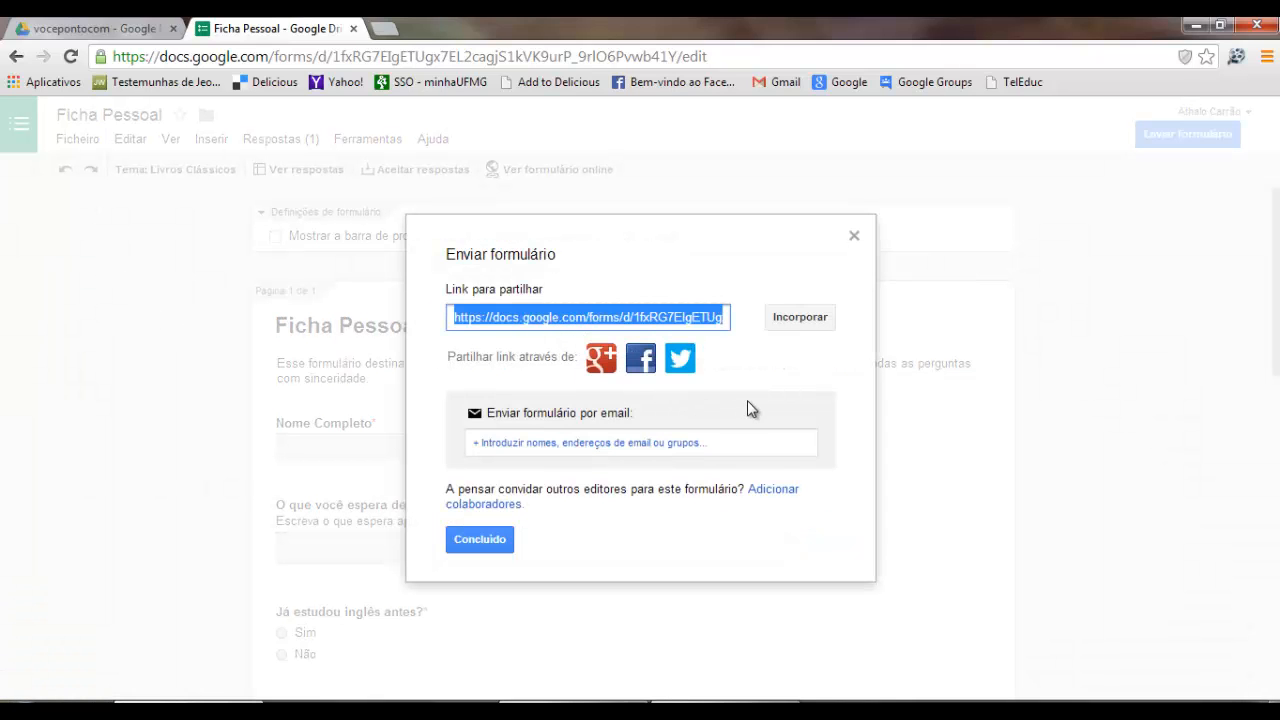